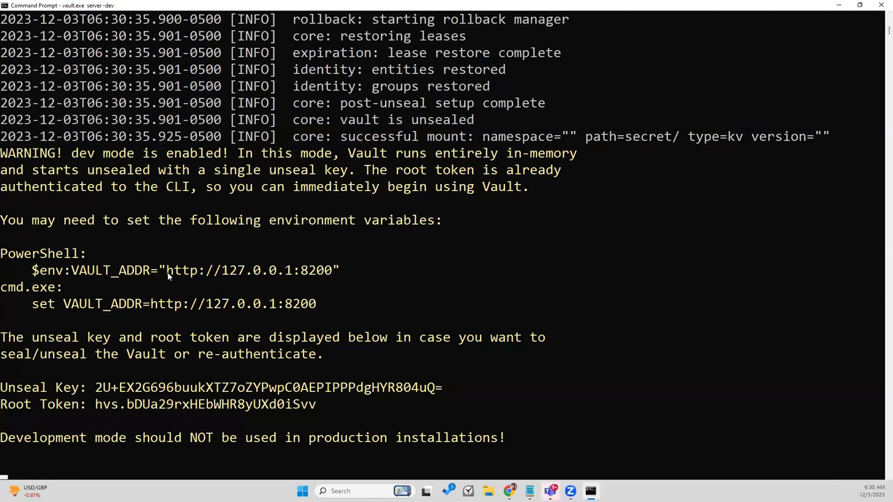
left_click_drag(166, 274, 316, 278)
key("ctrl+c")
left_click(509, 491)
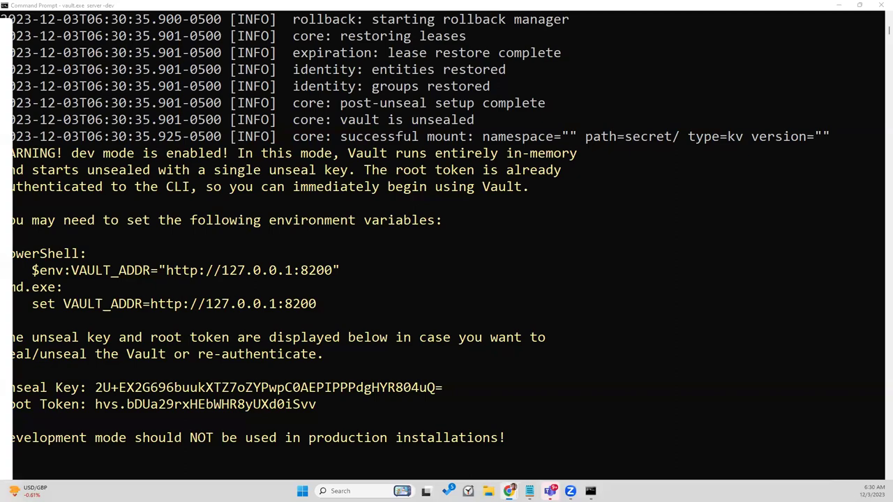
Step: Load the Vault UI at 127.0.0.1:8200 in Chrome and copy the root token from the console
key("ctrl+v")
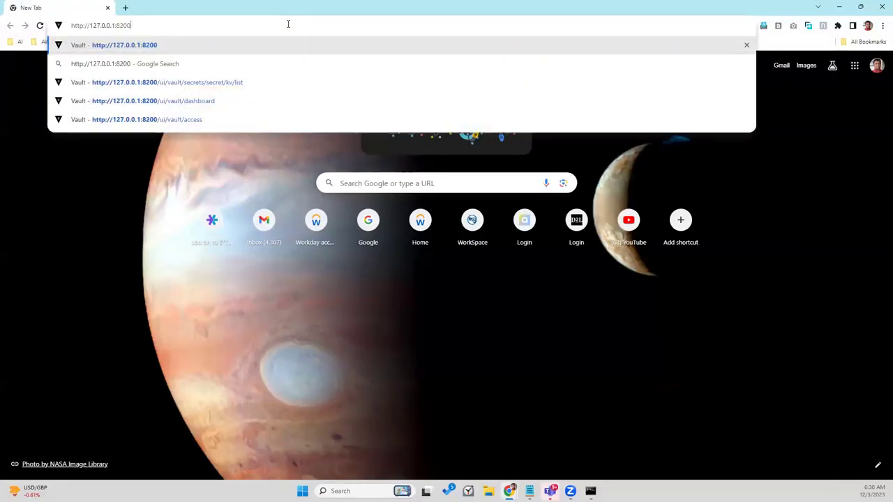
key("Return")
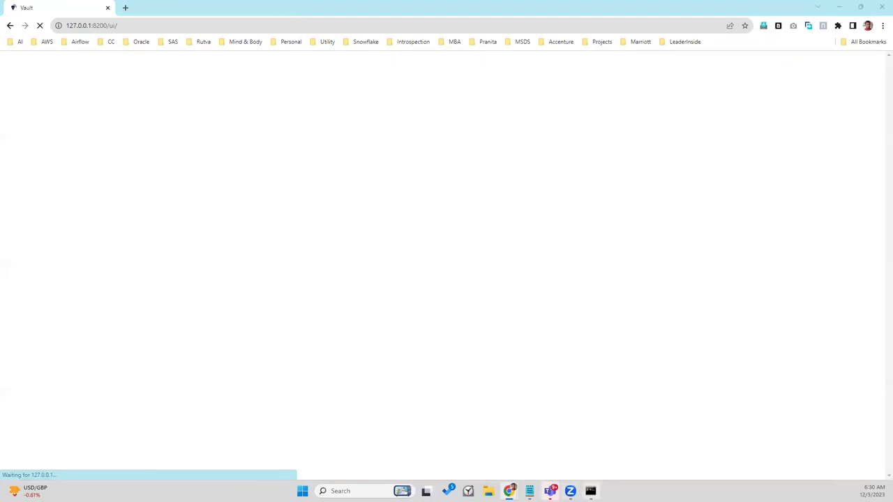
left_click(590, 491)
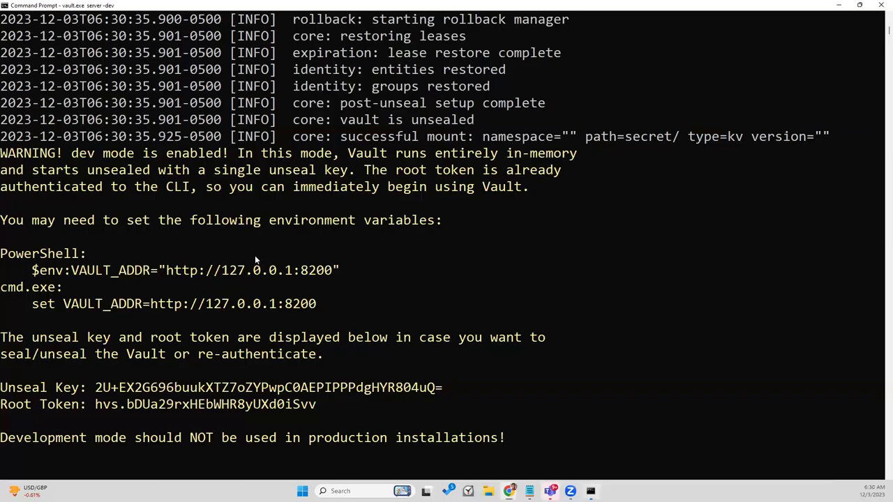
double_click(186, 405)
right_click(187, 409)
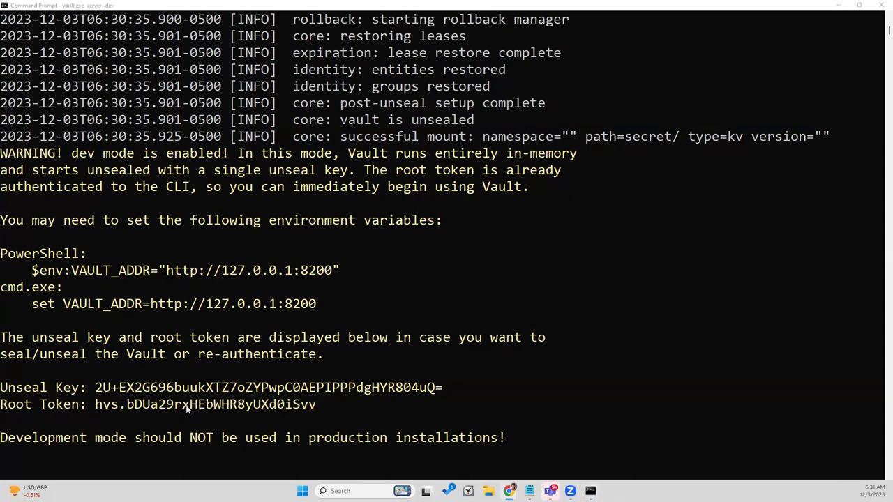
Step: Sign in to the Vault web UI with the pasted root token and open the secret/ engine
key("alt+Tab")
left_click(338, 287)
key("ctrl+v")
left_click(325, 315)
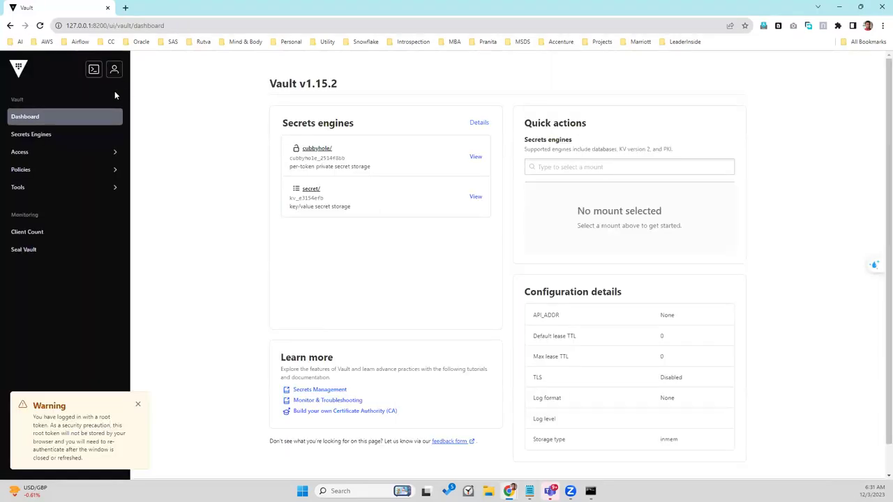
left_click(311, 190)
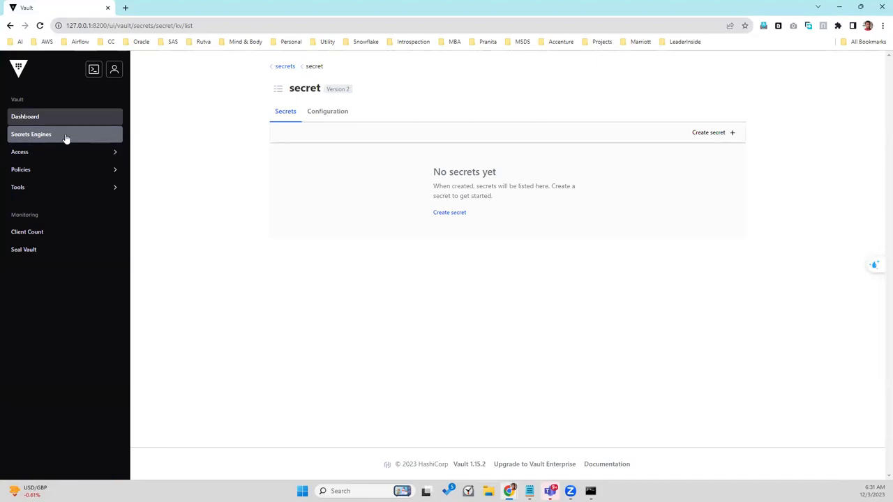
Step: Move between the dashboard and the secret/ engine, ending on its KV version 2 configuration
left_click(37, 118)
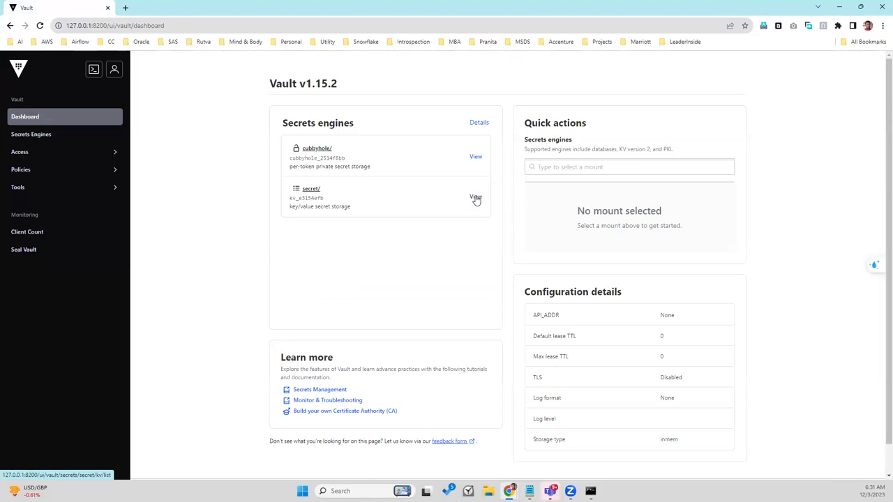
left_click(475, 198)
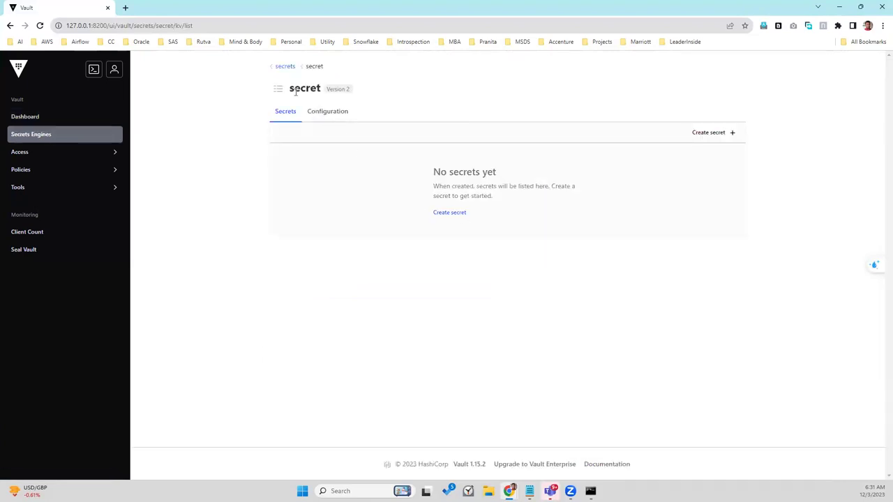
left_click(281, 66)
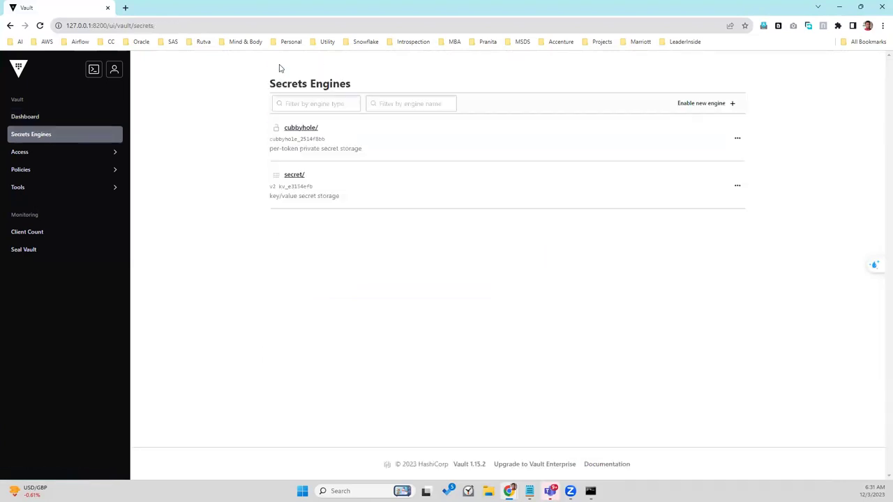
left_click(296, 177)
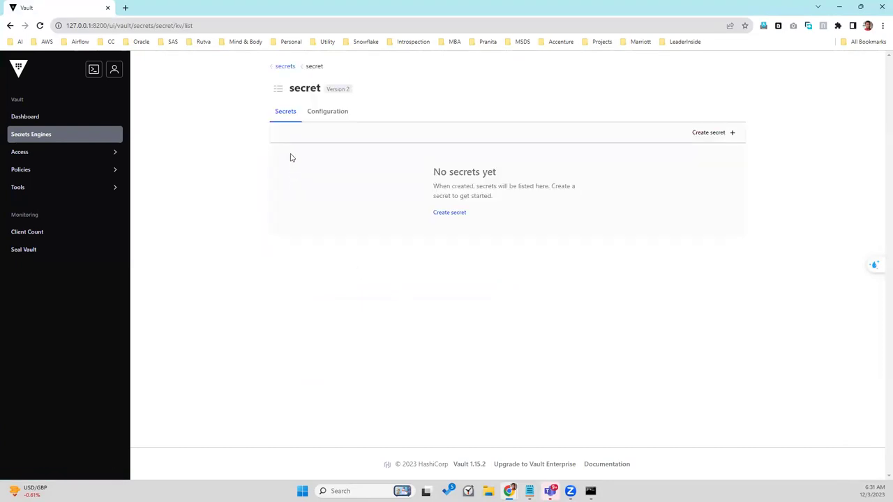
left_click(29, 119)
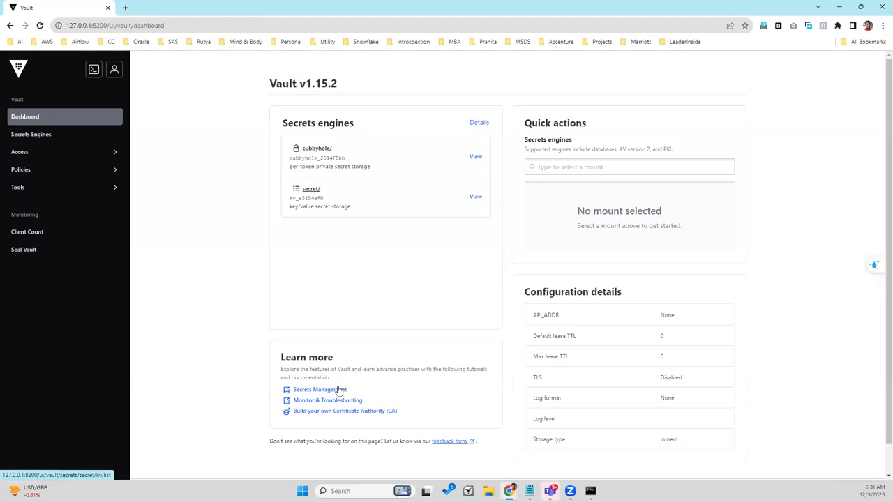
left_click(308, 192)
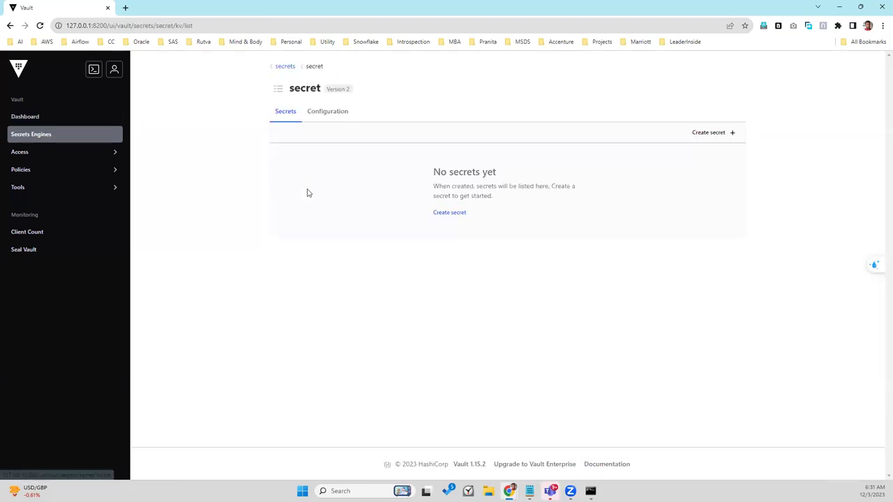
left_click(336, 115)
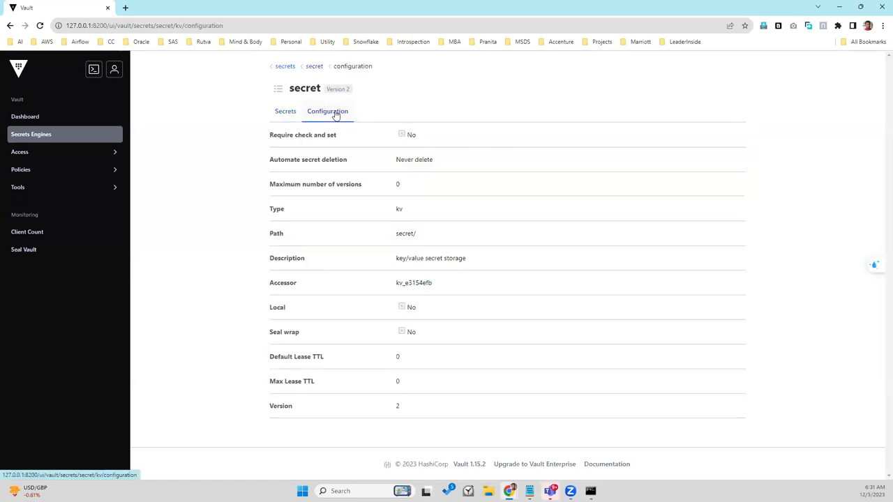
Step: Alternate between the dashboard and secret/, ending on its still-empty secrets list
left_click(285, 113)
left_click(286, 67)
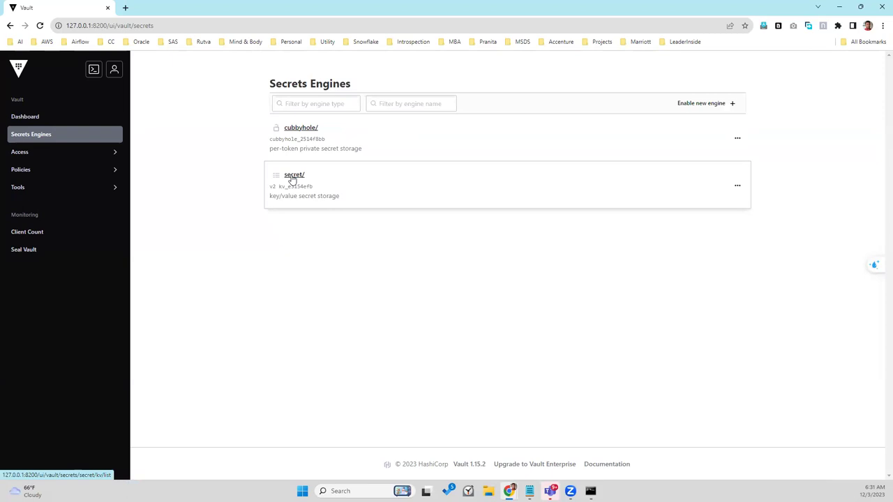
left_click(292, 180)
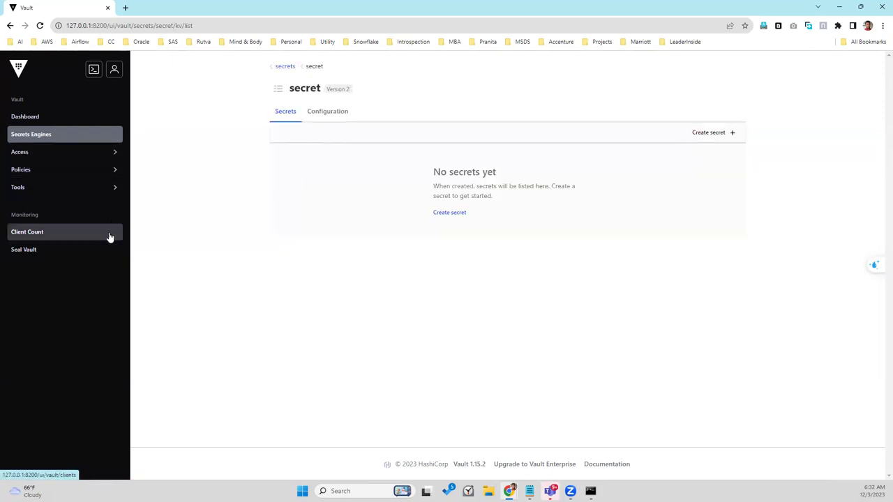
left_click(16, 118)
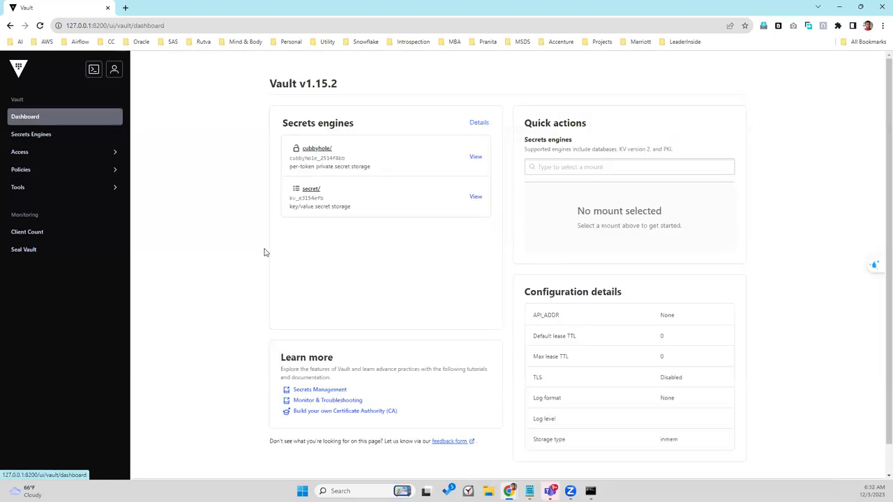
left_click(311, 189)
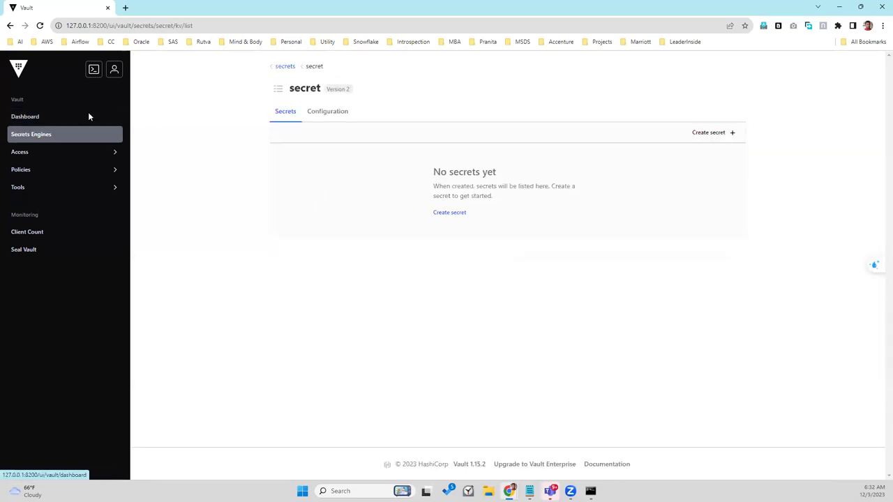
left_click(36, 119)
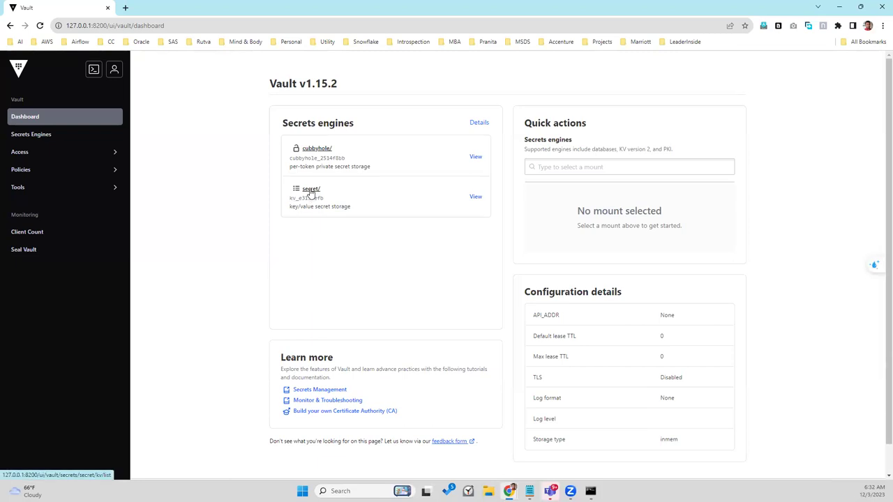
left_click(311, 189)
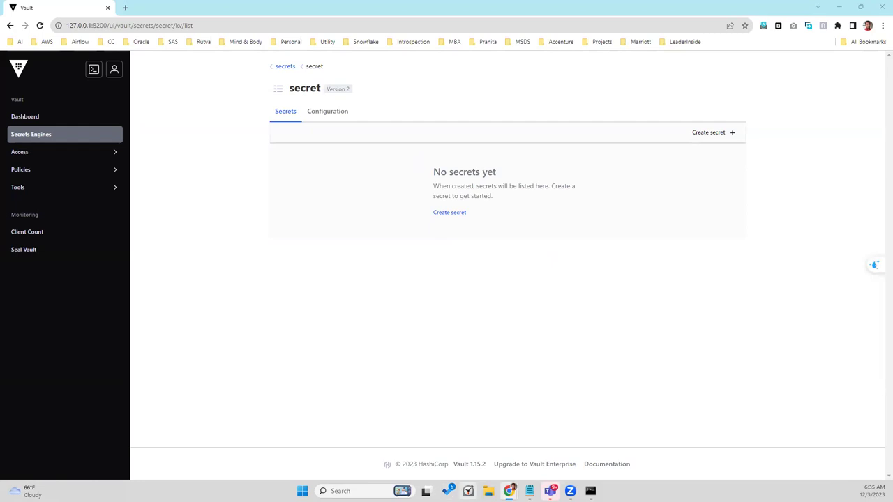
mouse_move(590, 492)
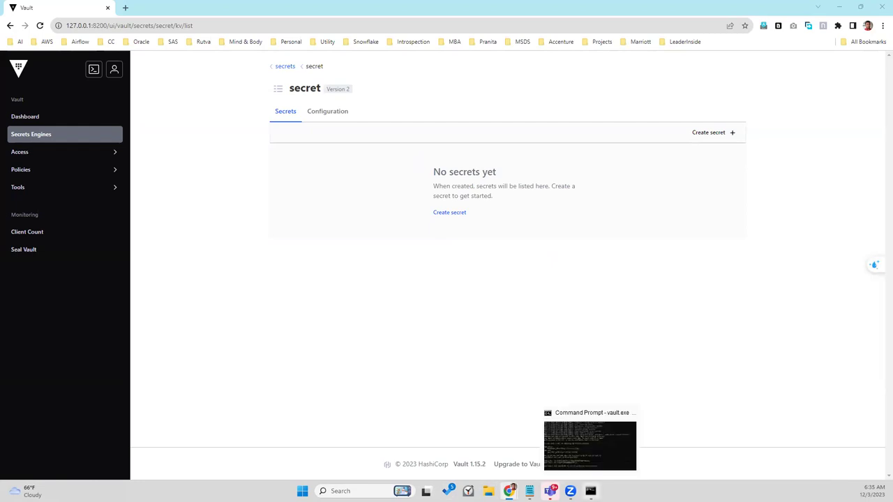
Step: Review the dev server's startup output in the console, then return to the recovery-mode tutorial
left_click(572, 440)
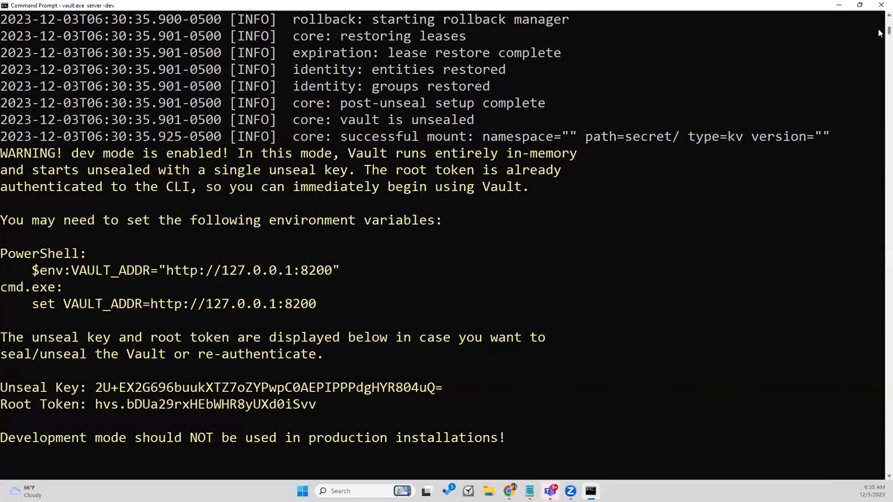
scroll(880, 29, "up", 8)
scroll(880, 29, "up", 8)
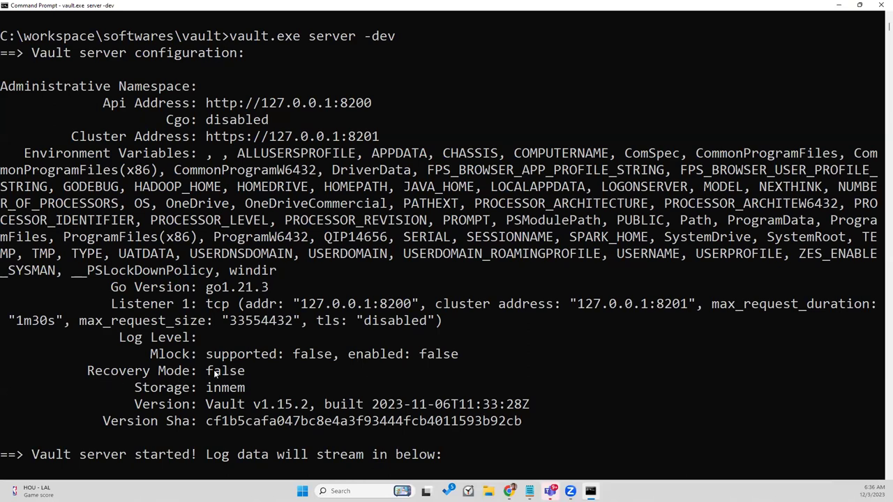
key("alt+Tab")
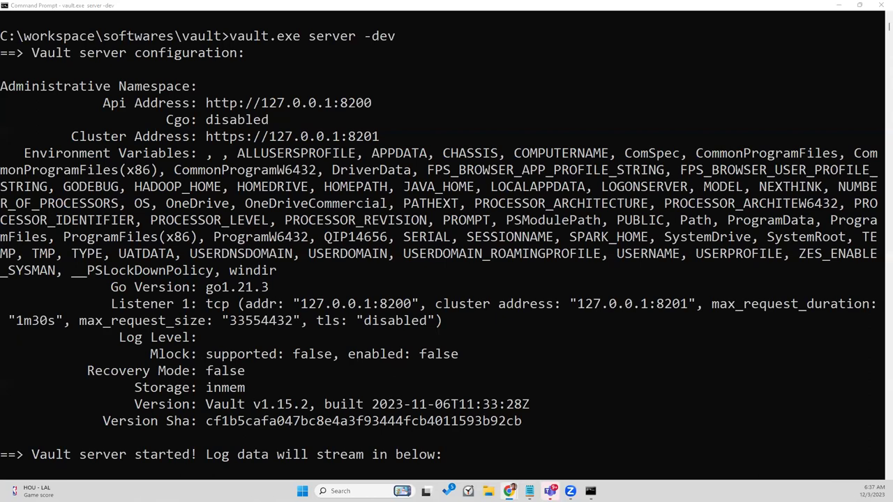
key("alt+Tab")
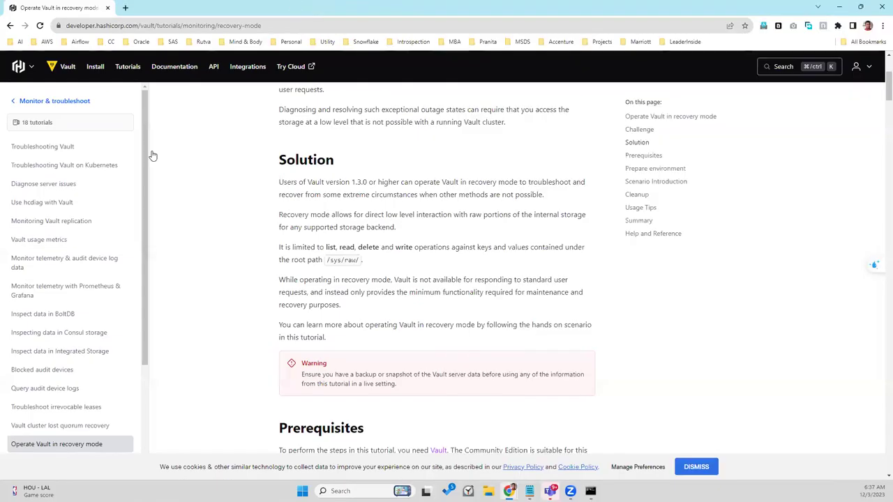
Step: Search the Vault docs for 'recovery mode for dev' to find the recovery-mode tutorial
left_click(58, 102)
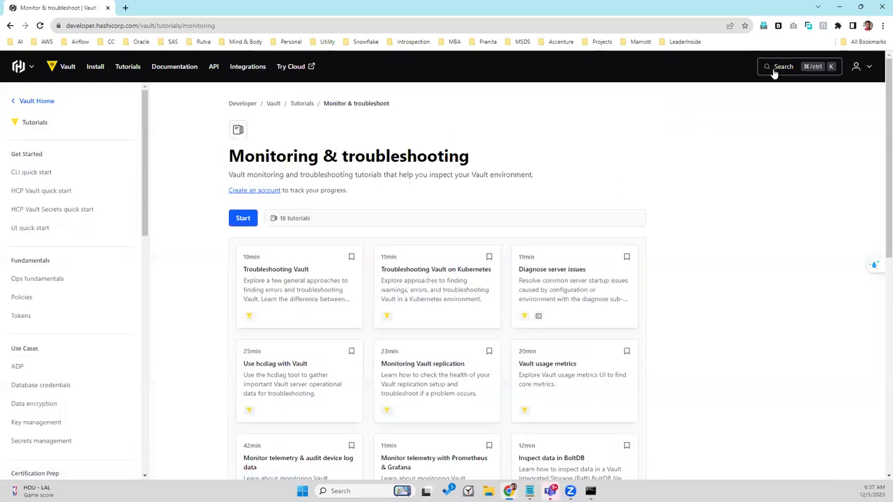
left_click(778, 68)
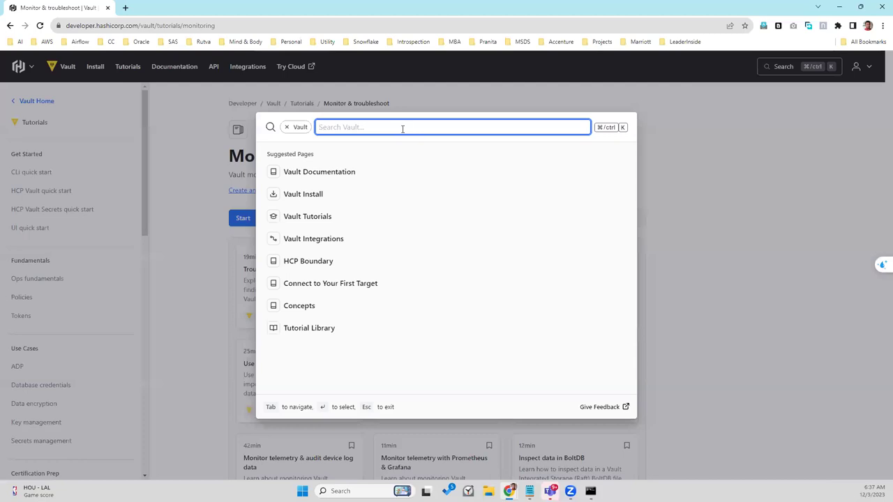
type("recovery mode to")
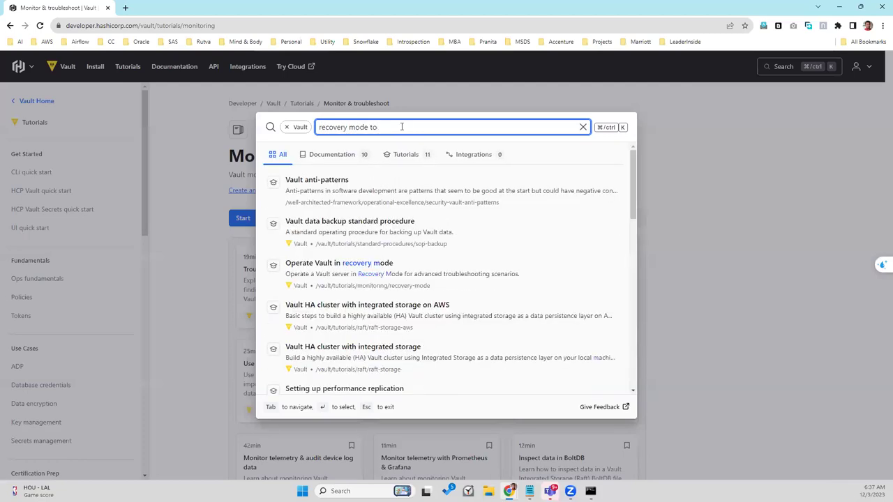
key("BackSpace")
key("BackSpace")
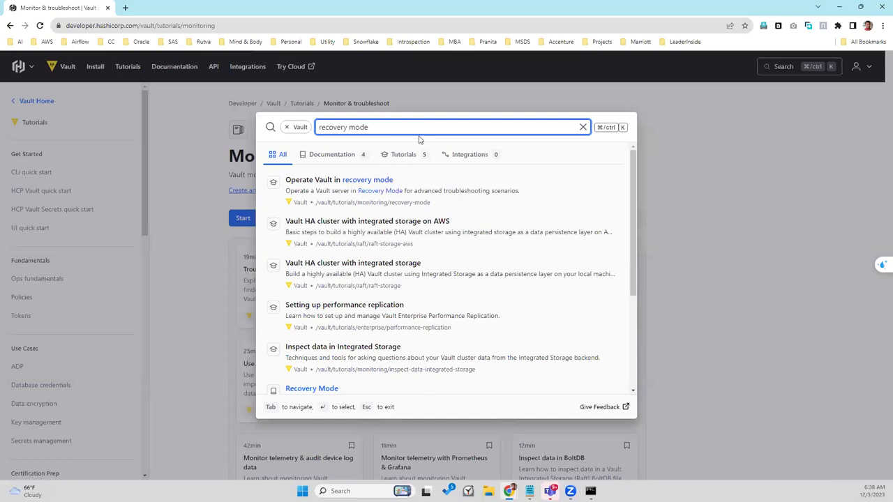
type("for de")
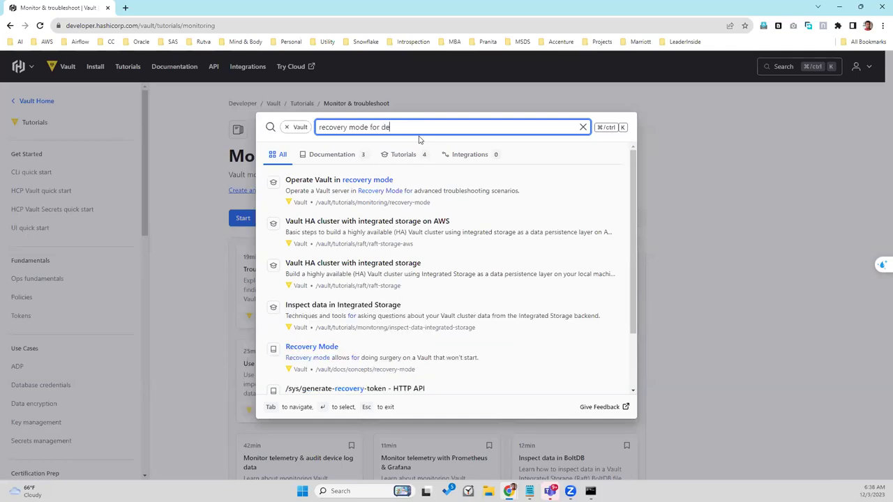
type("v mode")
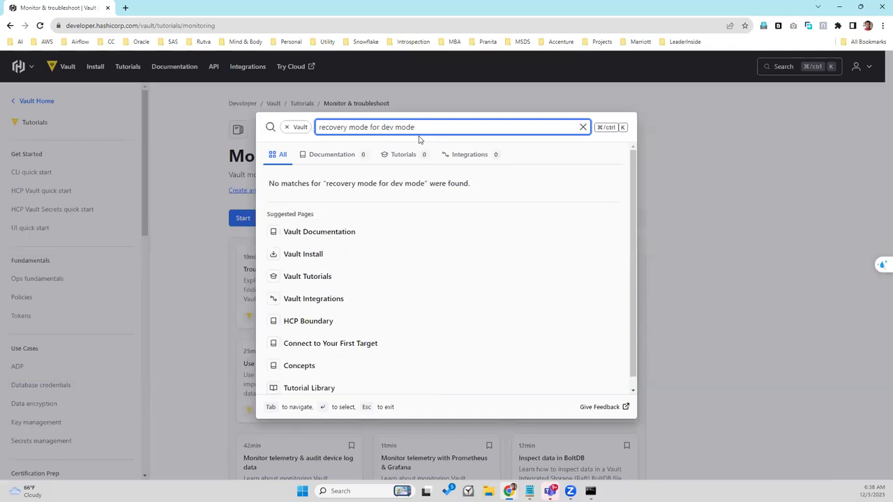
key("BackSpace")
key("BackSpace")
key("BackSpace")
key("BackSpace")
key("BackSpace")
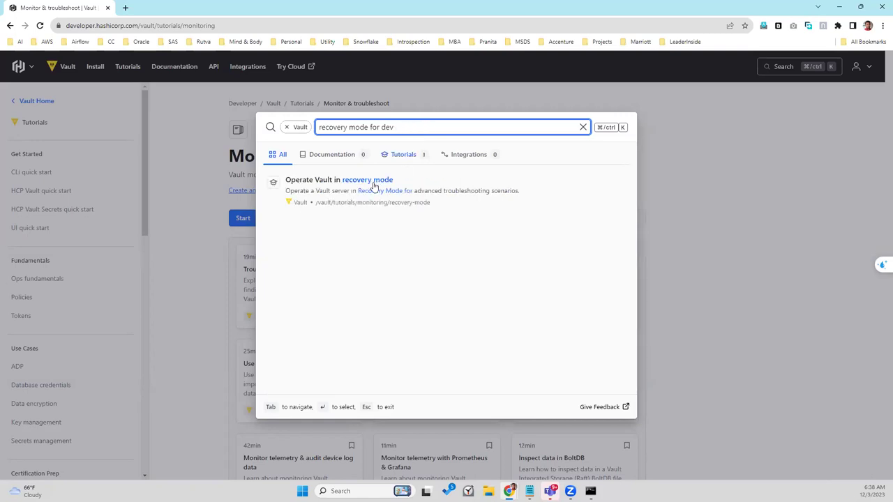
Step: Open 'Operate Vault in recovery mode' and read down to its Prepare environment commands
left_click(374, 182)
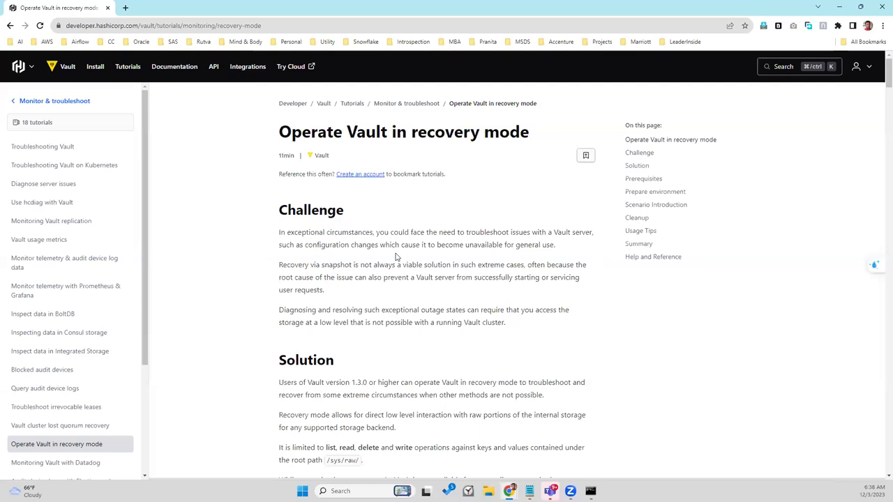
scroll(396, 257, "down", 1)
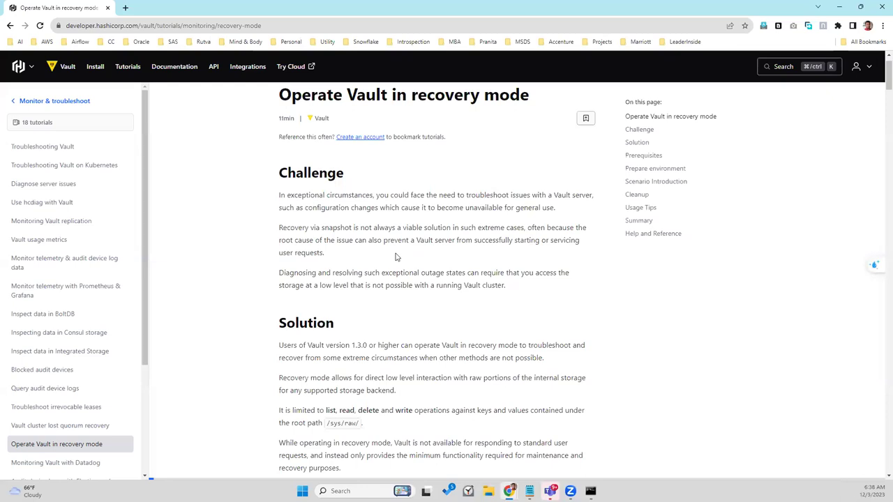
scroll(396, 257, "down", 1)
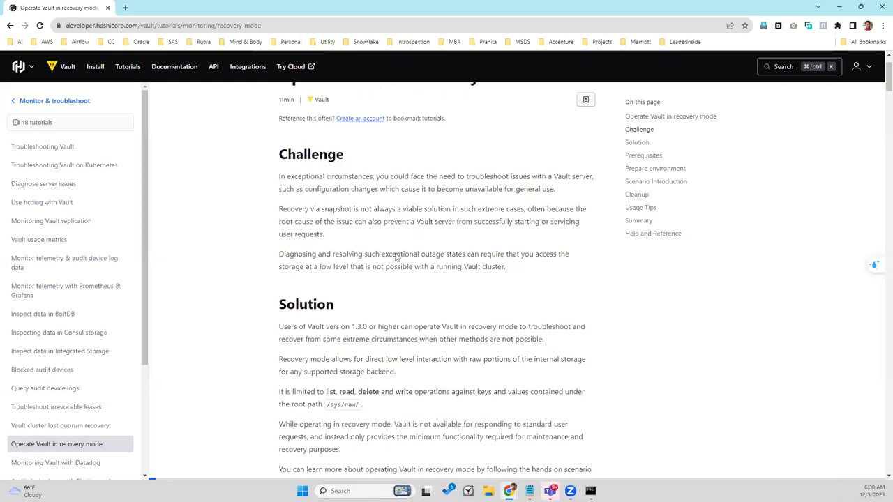
scroll(396, 257, "down", 1)
scroll(396, 257, "down", 1)
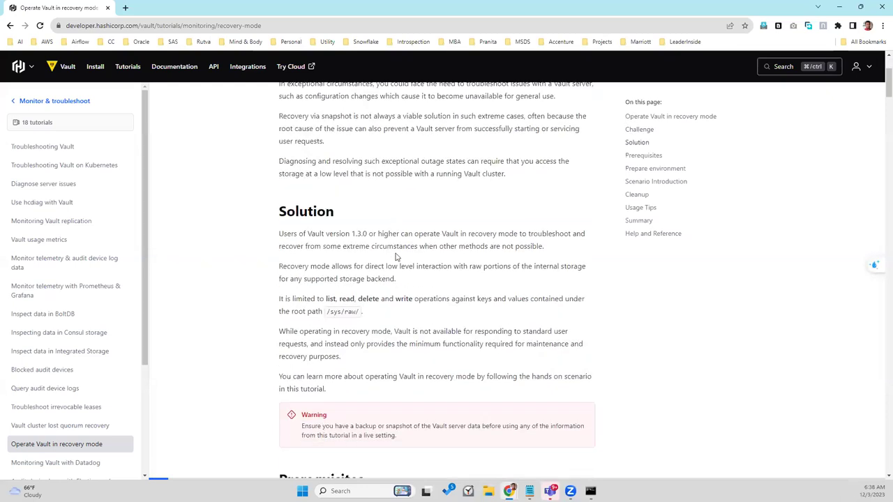
scroll(396, 257, "down", 1)
scroll(396, 256, "down", 1)
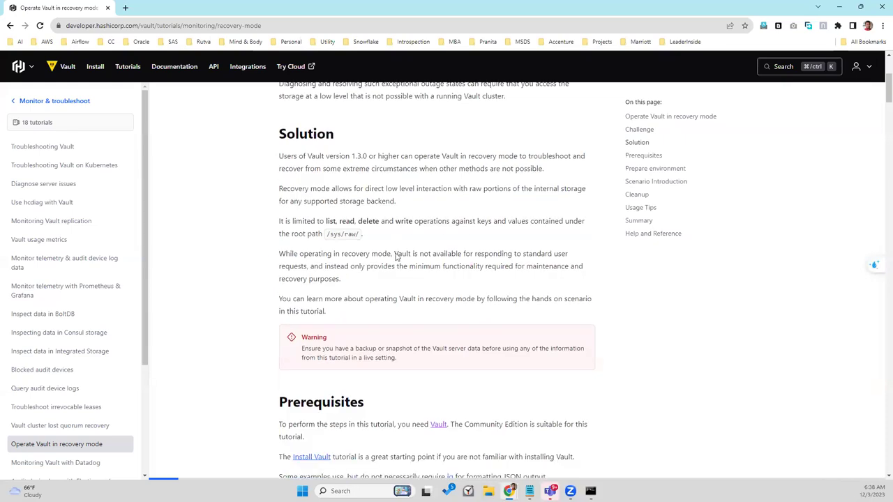
scroll(396, 254, "down", 3)
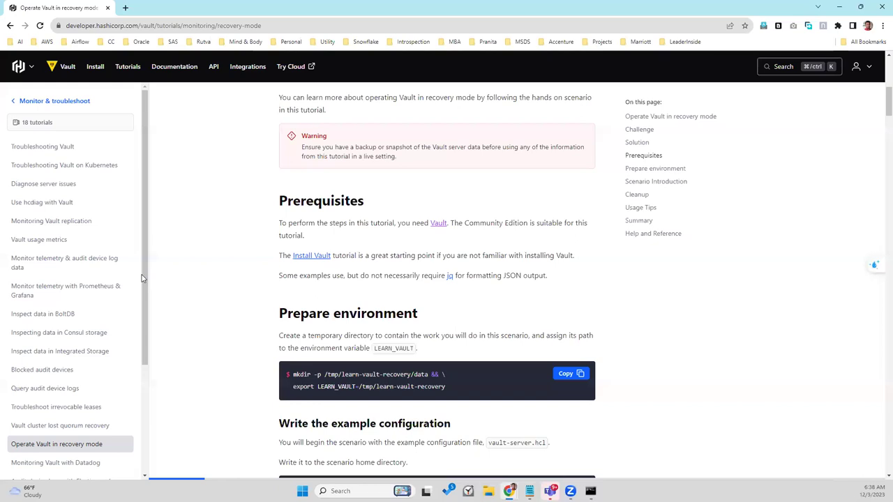
scroll(144, 279, "down", 3)
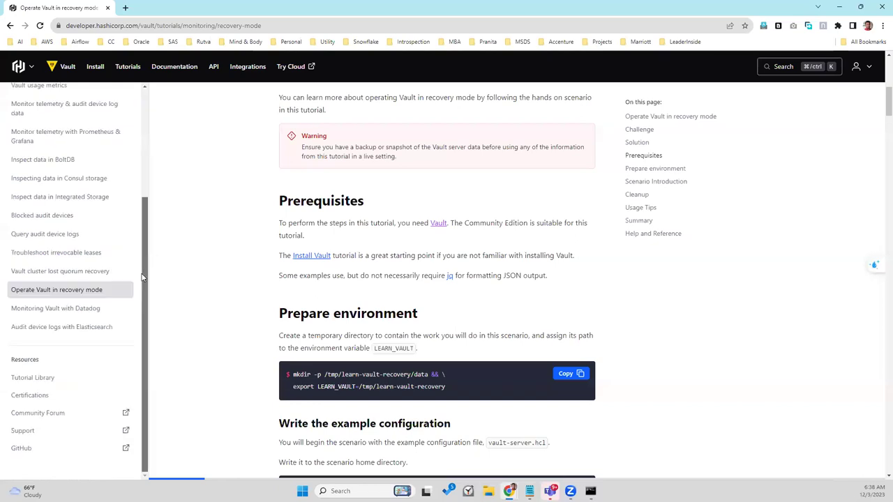
Step: Filter the Tutorial Library by 'server -dev' and open the 'Starting the server' tutorial
left_click(29, 378)
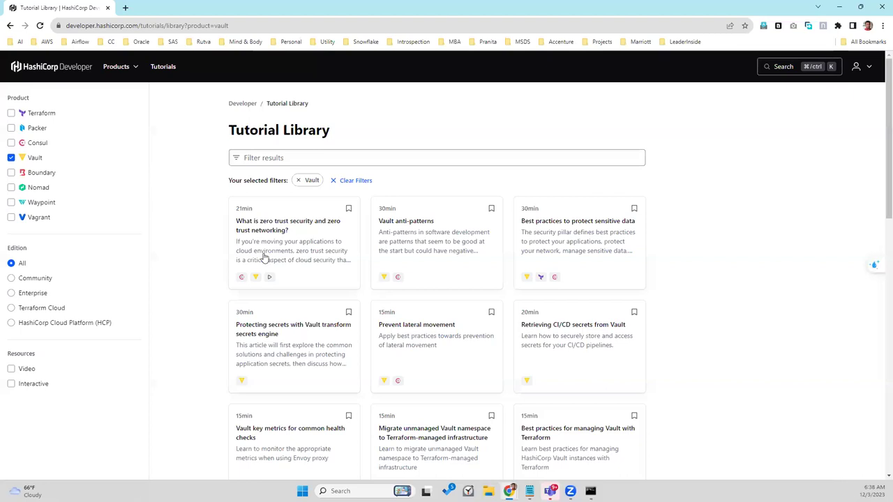
left_click(277, 160)
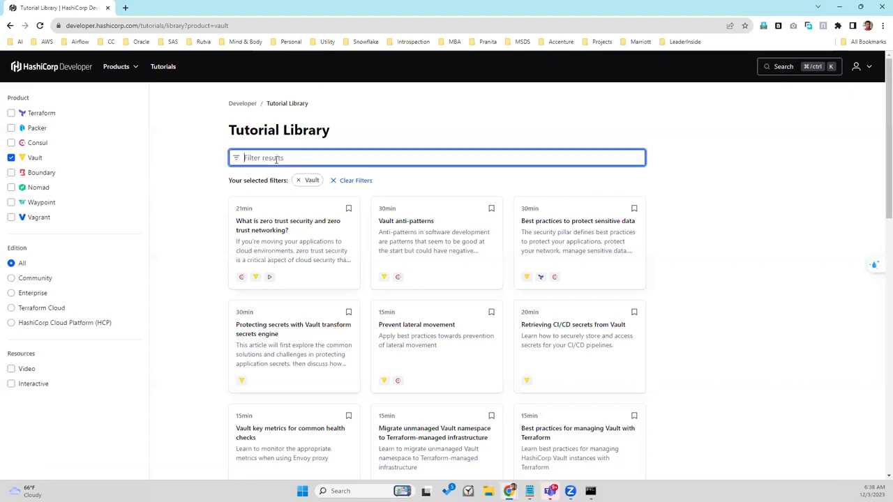
type("server -d")
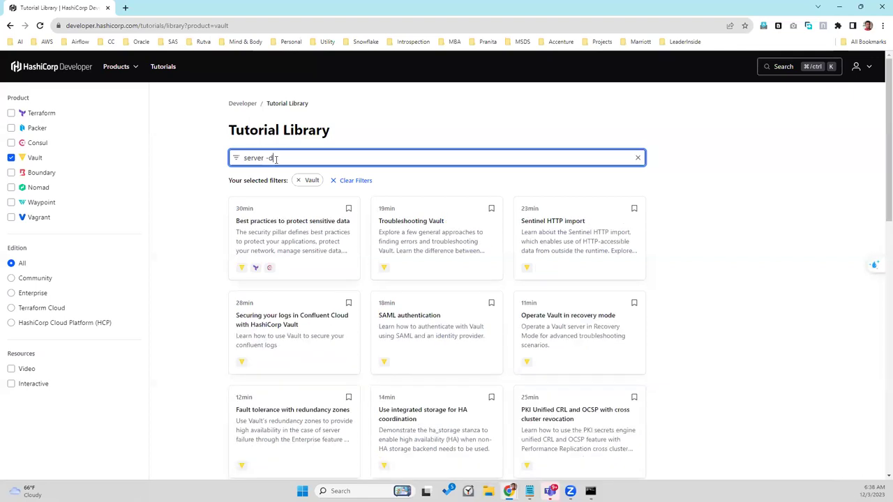
type("ev")
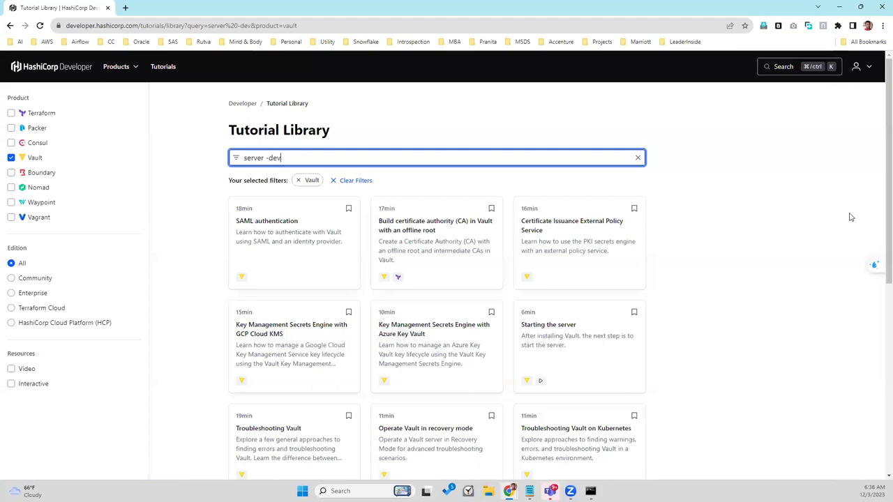
left_click(562, 328)
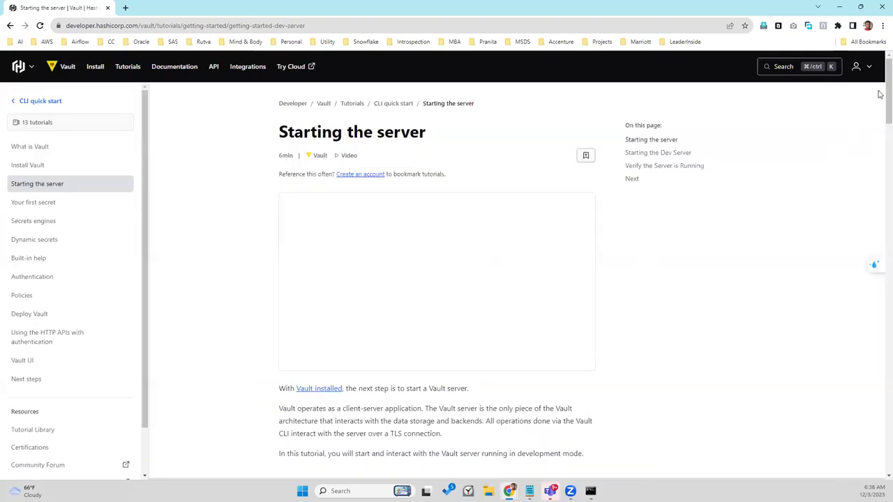
Step: Read through the dev-server steps and follow the 'configure Vault tutorial' link
scroll(880, 152, "down", 6)
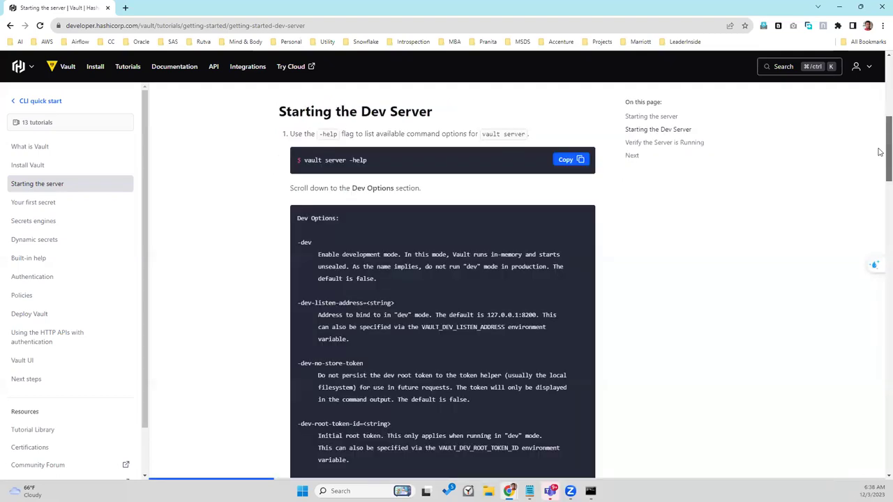
scroll(880, 167, "down", 1)
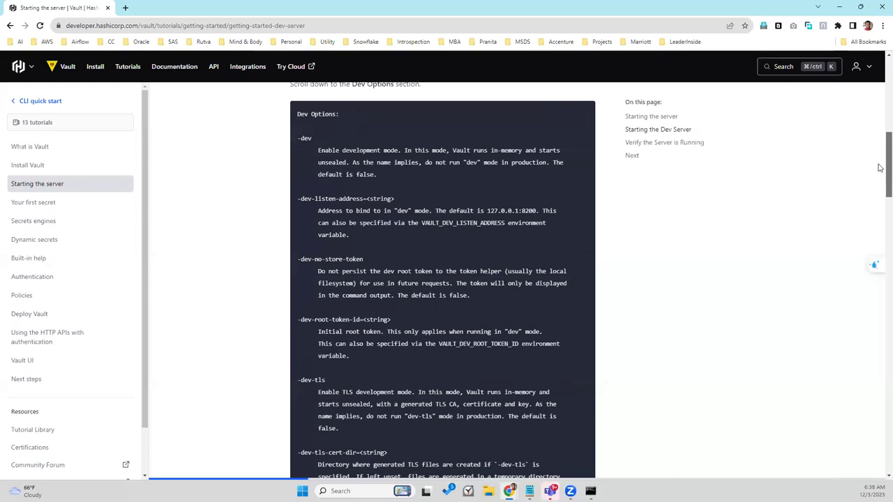
scroll(879, 168, "down", 1)
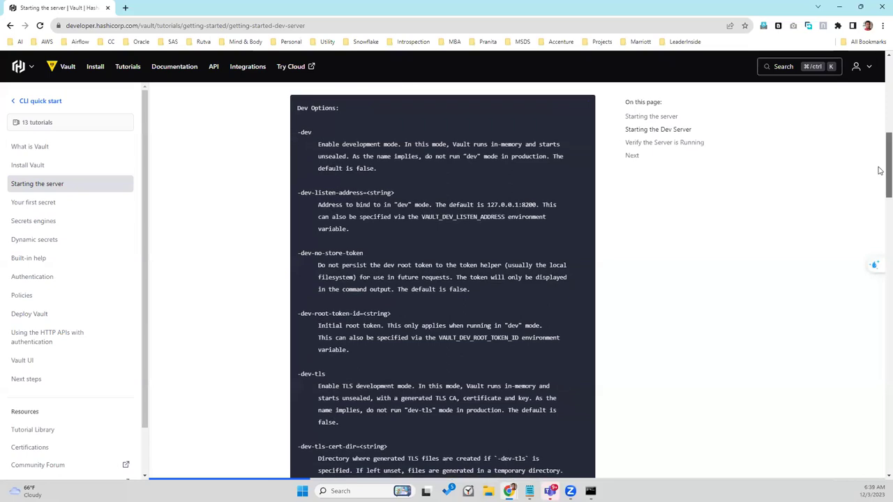
scroll(881, 174, "down", 1)
scroll(880, 174, "down", 1)
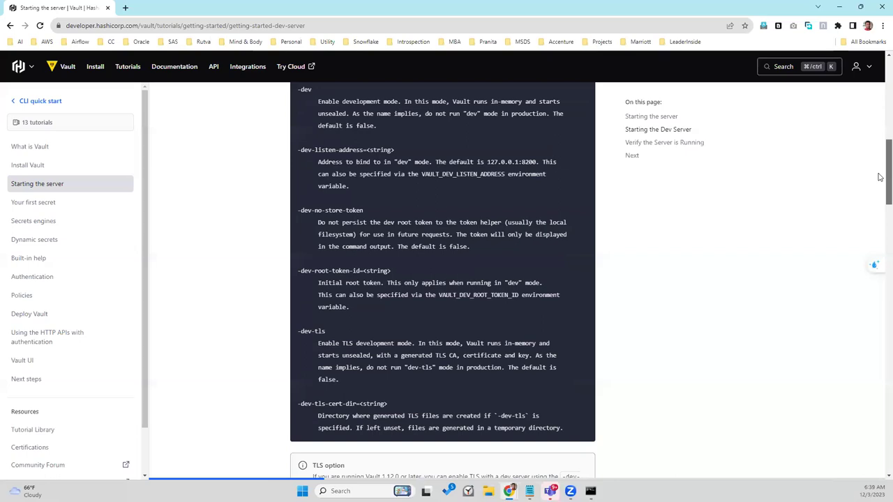
scroll(880, 180, "down", 1)
scroll(880, 182, "down", 1)
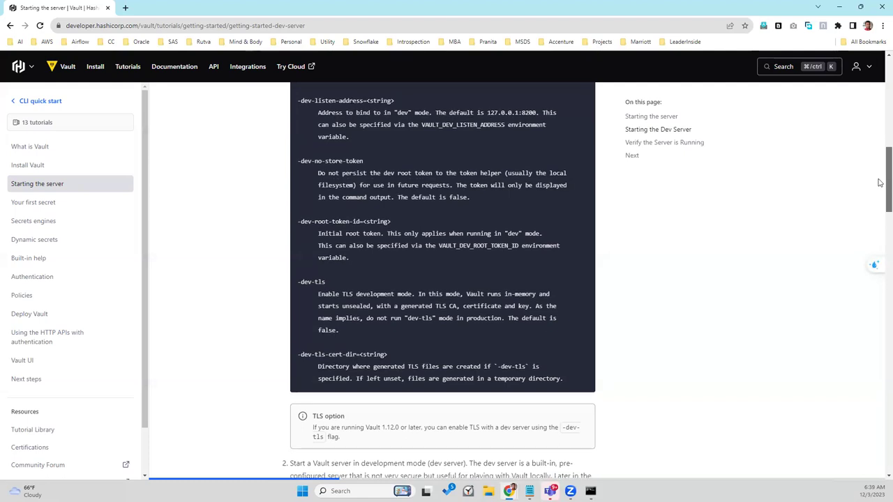
scroll(880, 192, "down", 2)
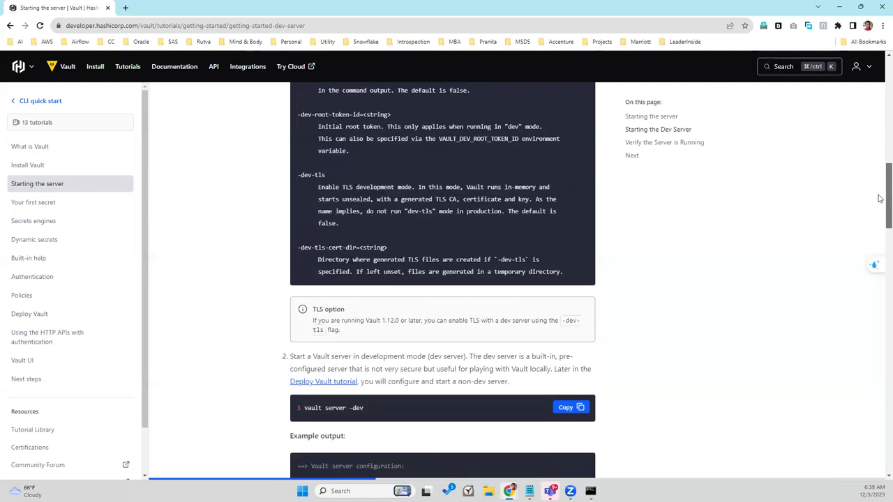
scroll(880, 198, "down", 1)
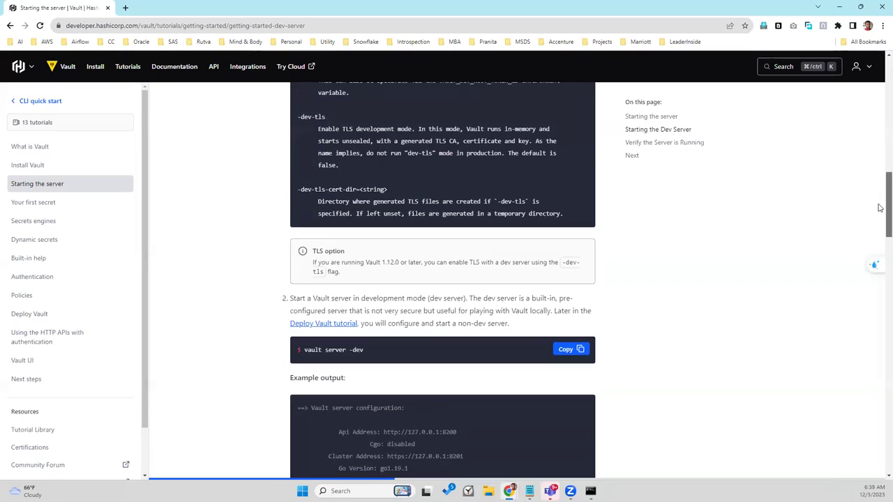
scroll(880, 210, "down", 3)
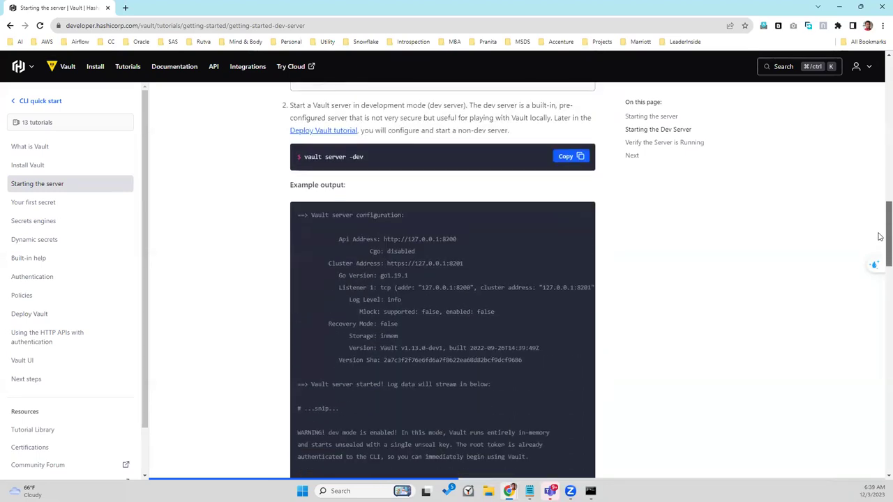
scroll(880, 241, "down", 3)
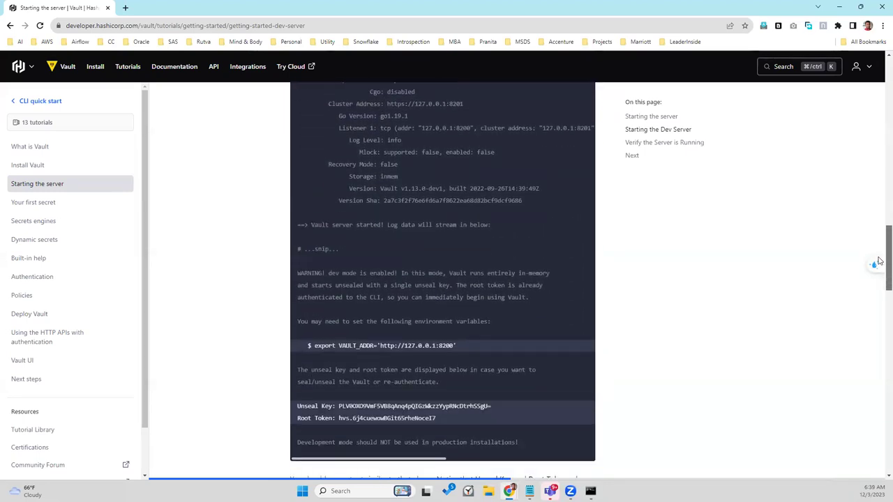
scroll(880, 265, "down", 4)
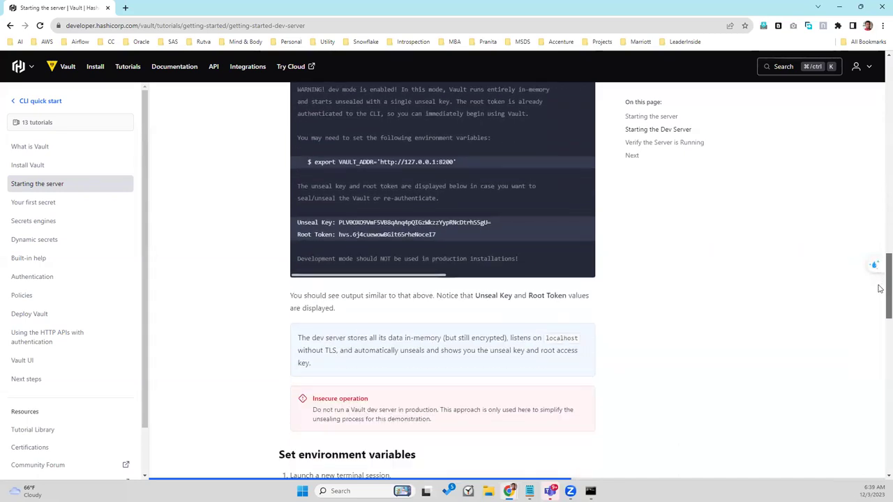
scroll(880, 305, "down", 3)
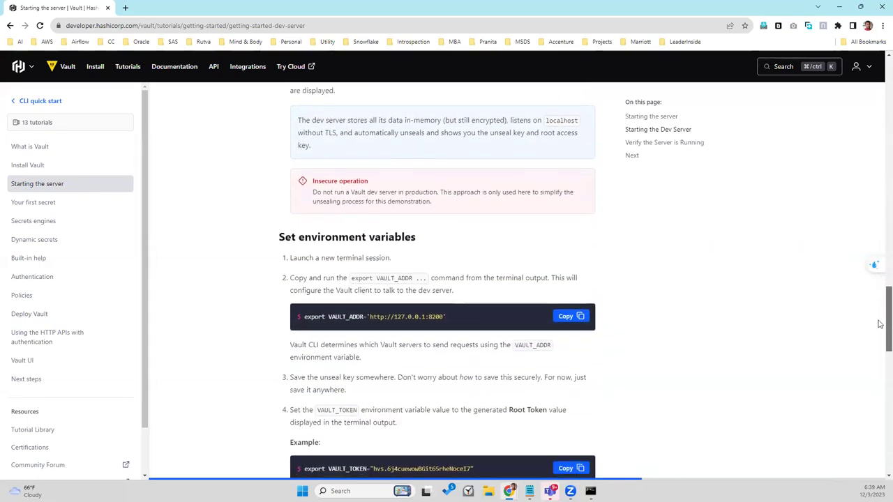
scroll(879, 349, "down", 4)
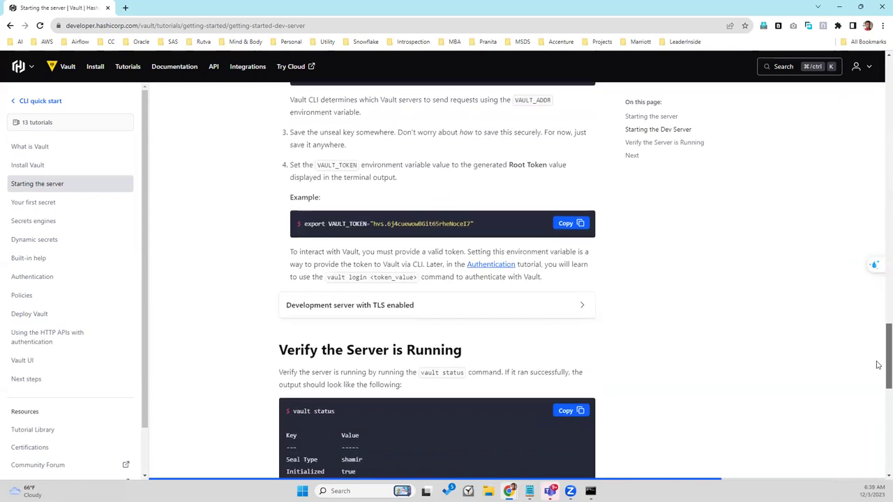
scroll(878, 377, "down", 2)
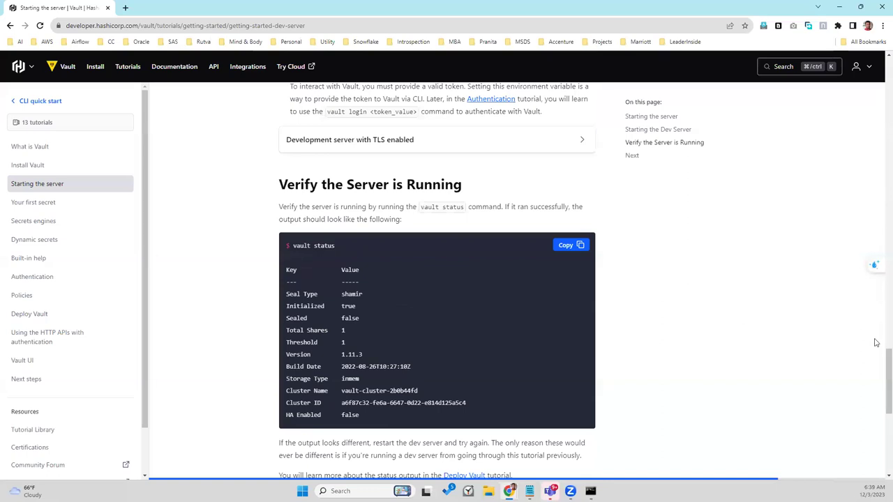
left_click_drag(880, 362, 880, 397)
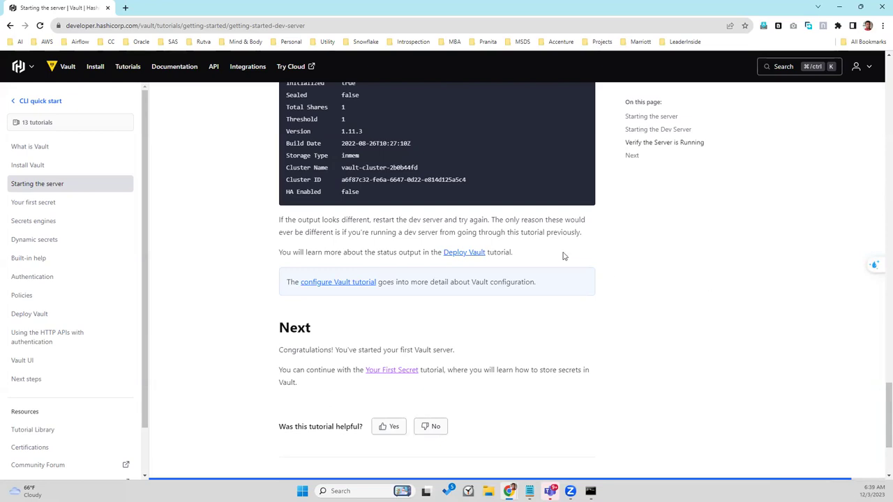
left_click(337, 286)
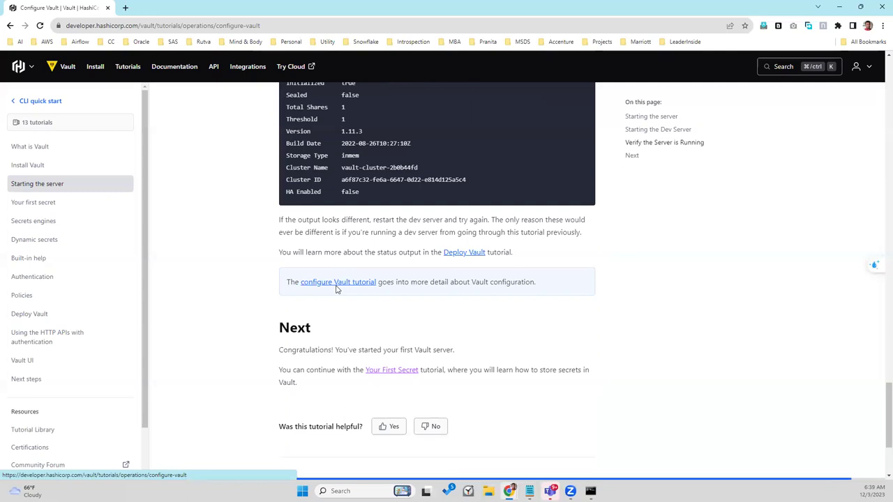
Step: Scroll the Configure Vault tutorial through Command Line Flags and Configuration Files
scroll(880, 95, "down", 4)
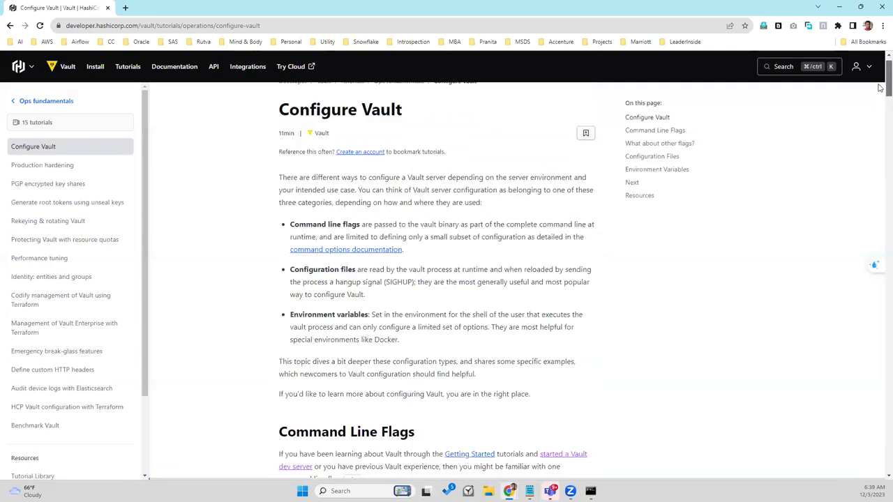
scroll(881, 98, "down", 2)
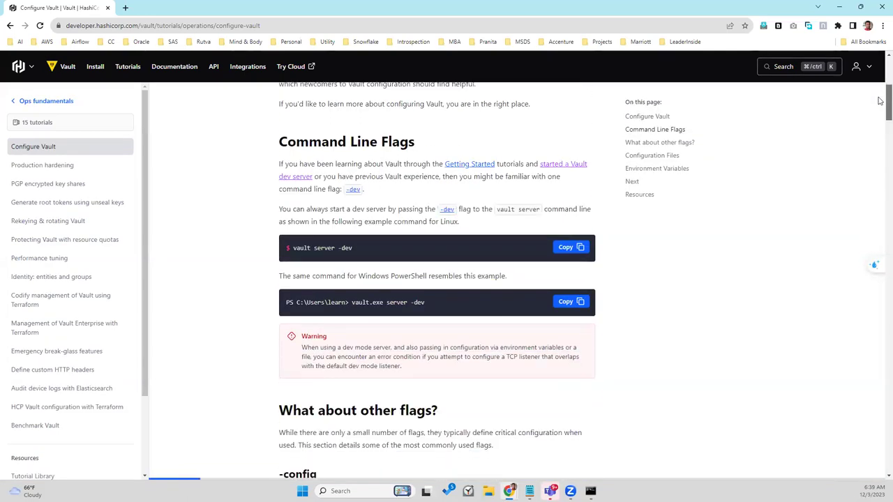
scroll(881, 105, "down", 4)
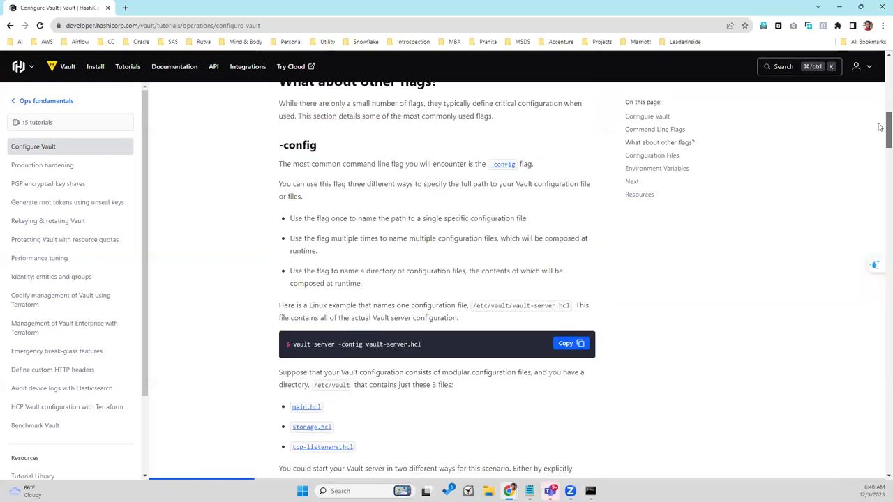
scroll(881, 126, "down", 1)
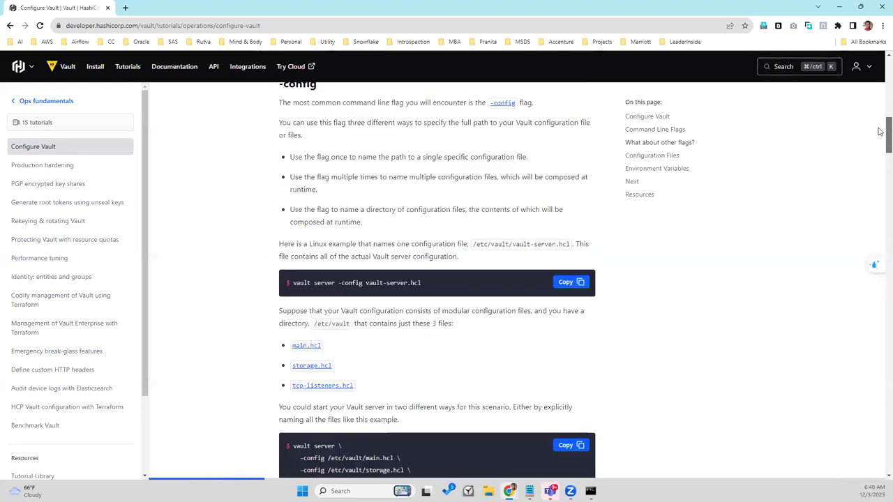
scroll(880, 138, "down", 1)
scroll(881, 141, "down", 1)
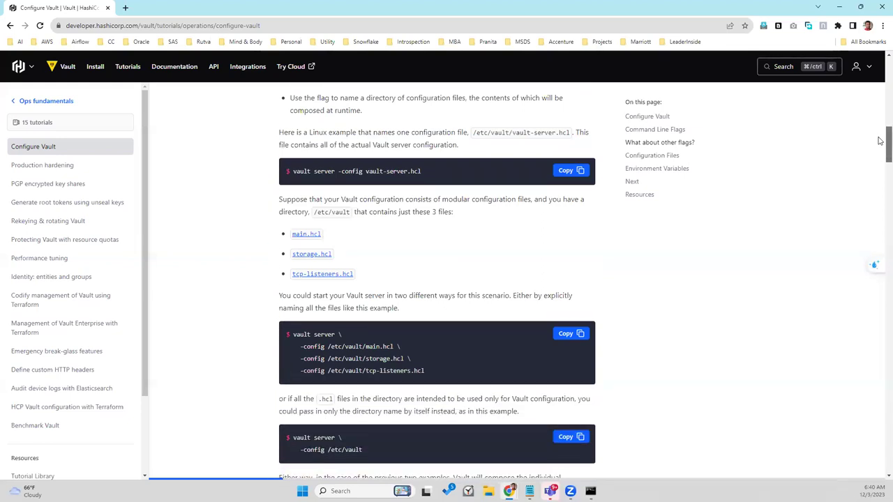
scroll(881, 143, "down", 1)
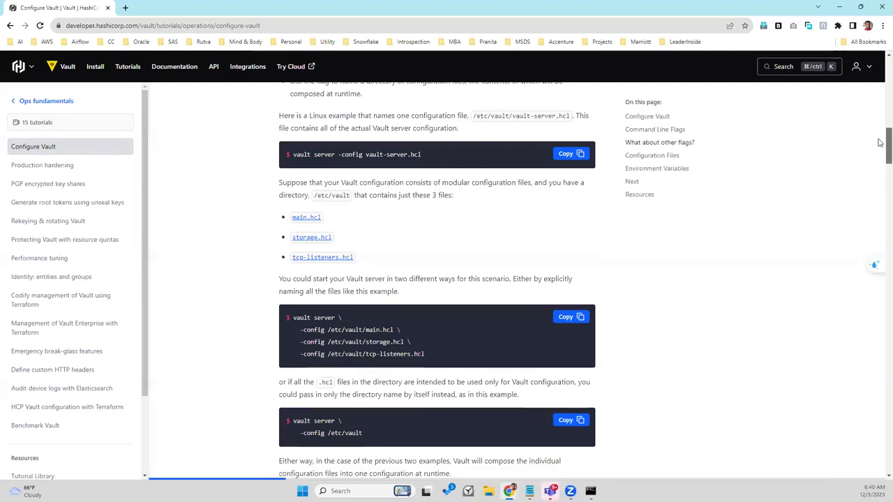
scroll(881, 149, "down", 3)
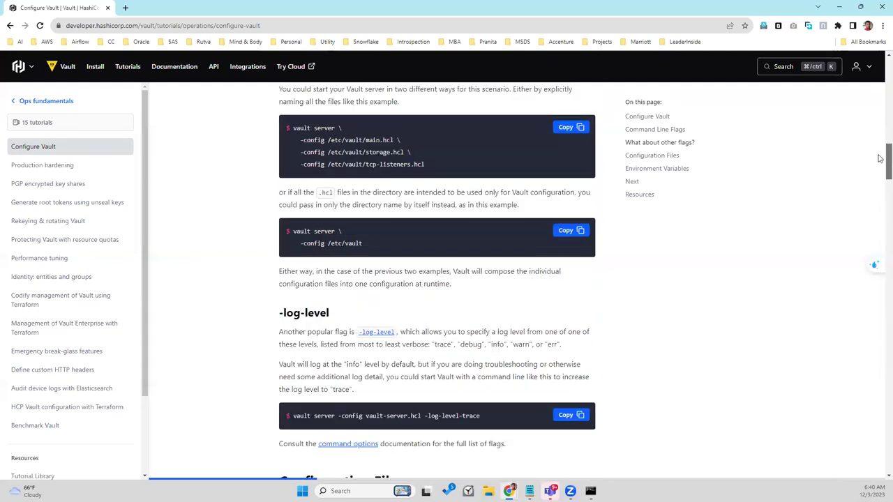
scroll(881, 159, "down", 3)
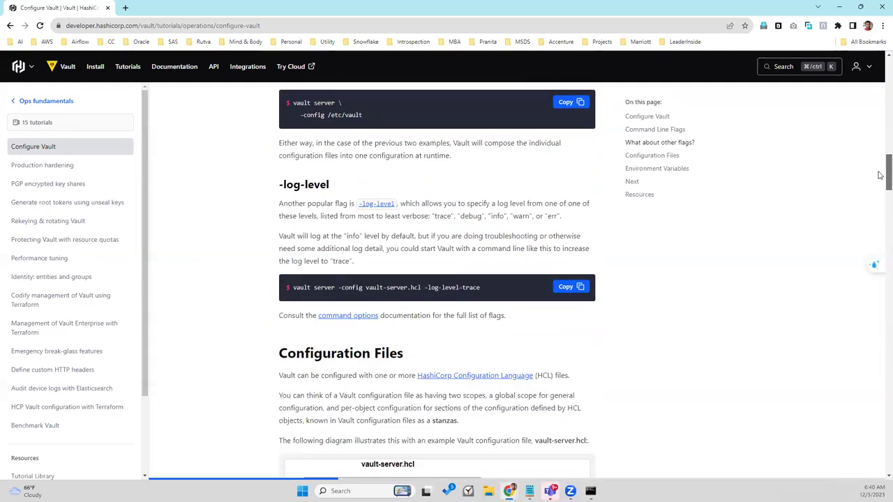
scroll(881, 178, "down", 1)
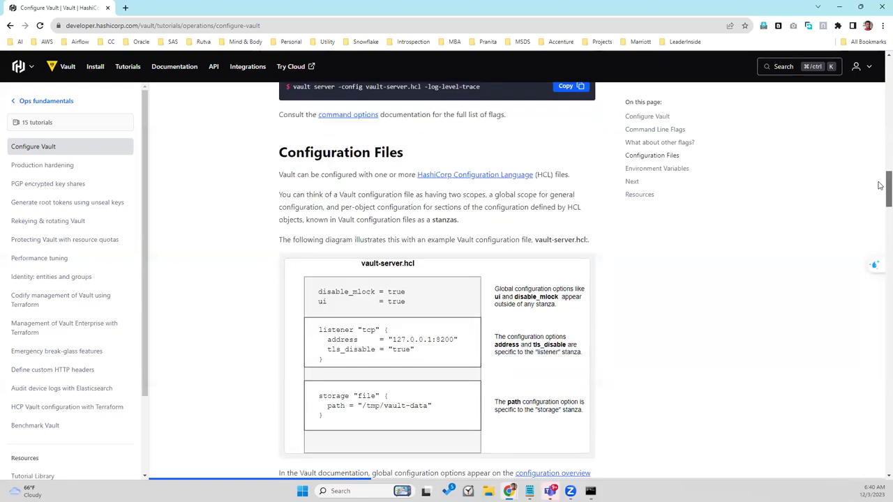
Step: Read the Environment Variables section with VAULT_API_ADDR and VAULT_CLUSTER_ADDR examples, then switch to the Vault UI
scroll(880, 185, "up", 1)
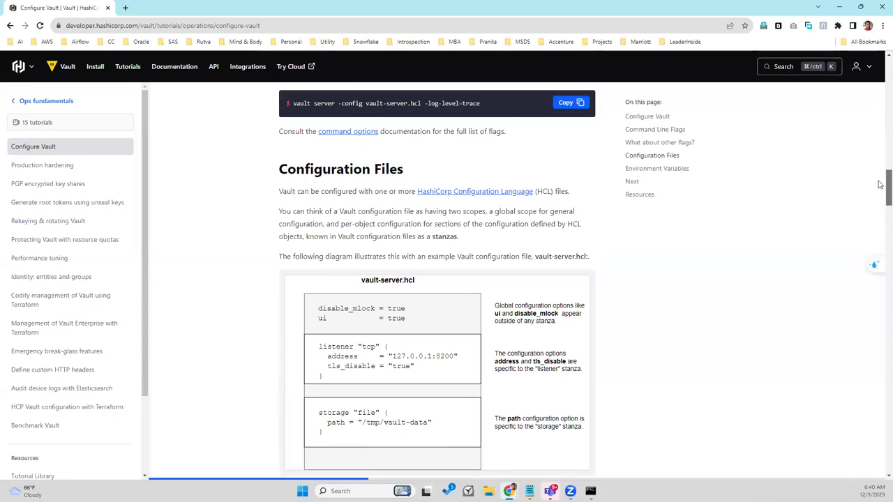
scroll(880, 185, "down", 3)
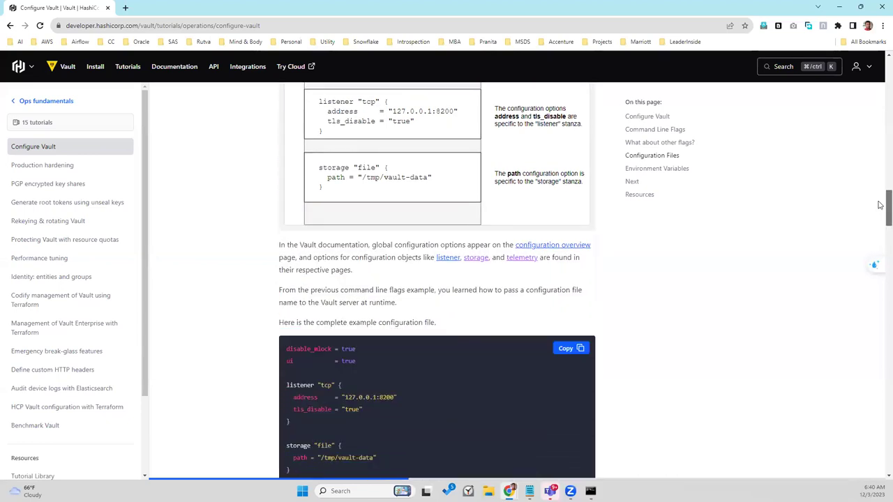
scroll(881, 205, "down", 1)
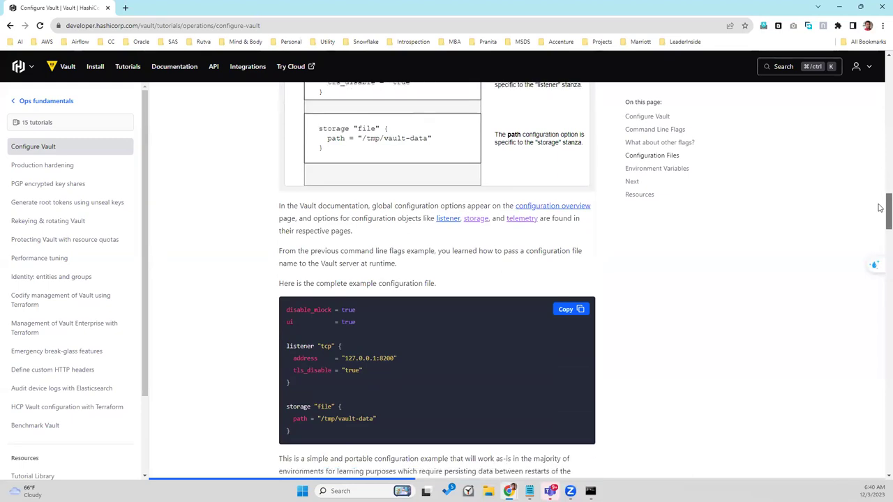
left_click_drag(879, 207, 880, 331)
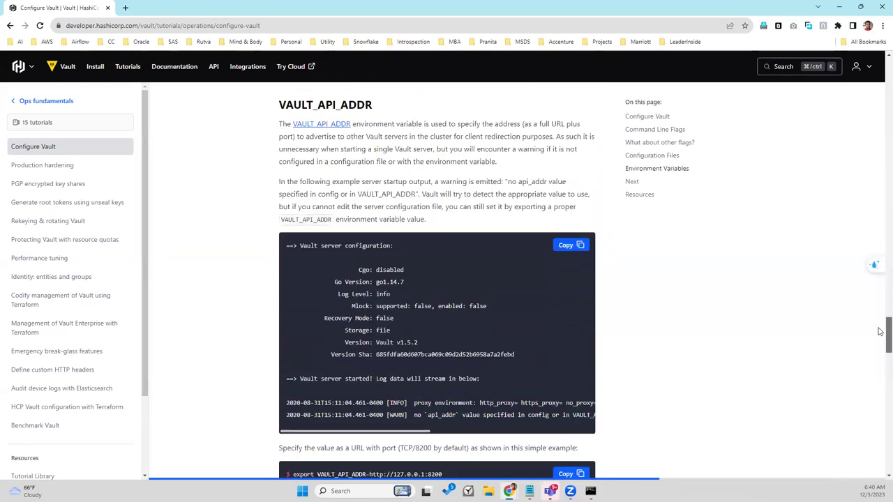
left_click_drag(880, 331, 880, 347)
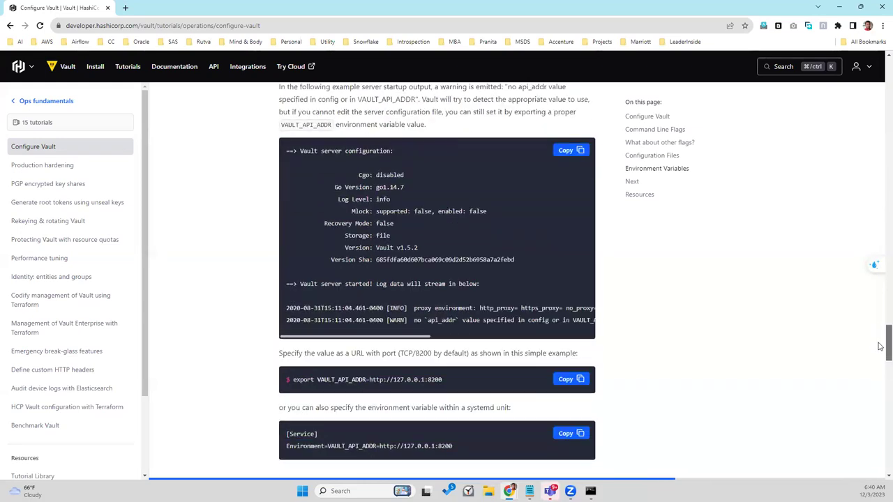
scroll(880, 347, "down", 1)
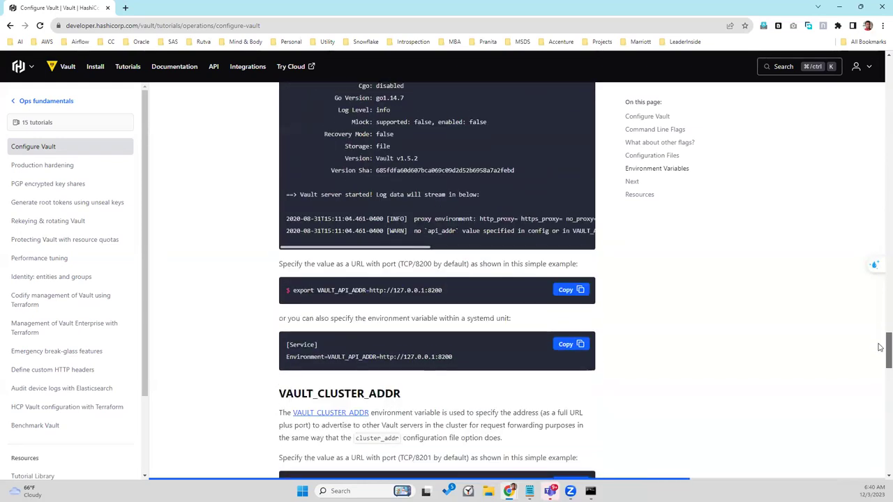
left_click_drag(882, 346, 882, 349)
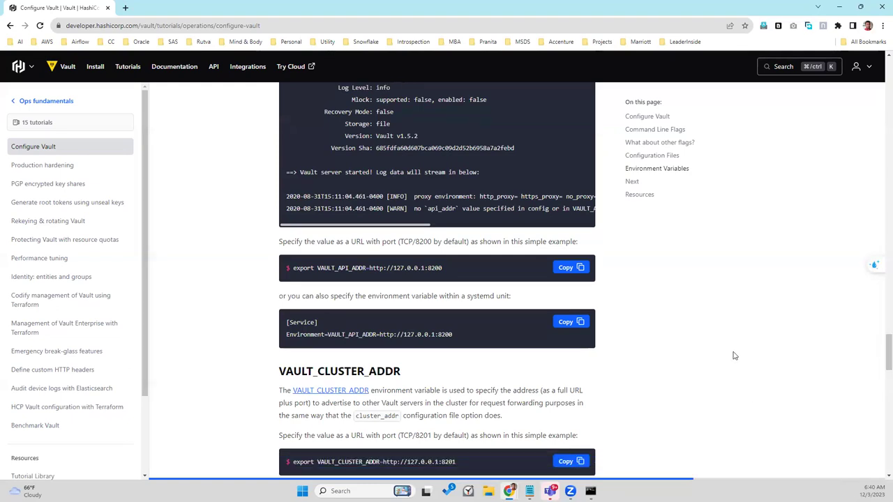
mouse_move(529, 491)
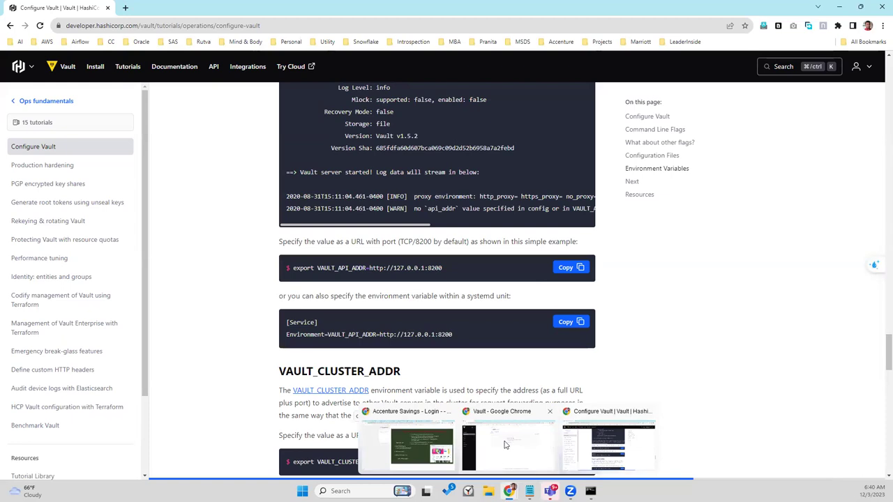
left_click(507, 445)
Step: Open the Vault UI's browser CLI panel, then minimize the Vault window
left_click(94, 69)
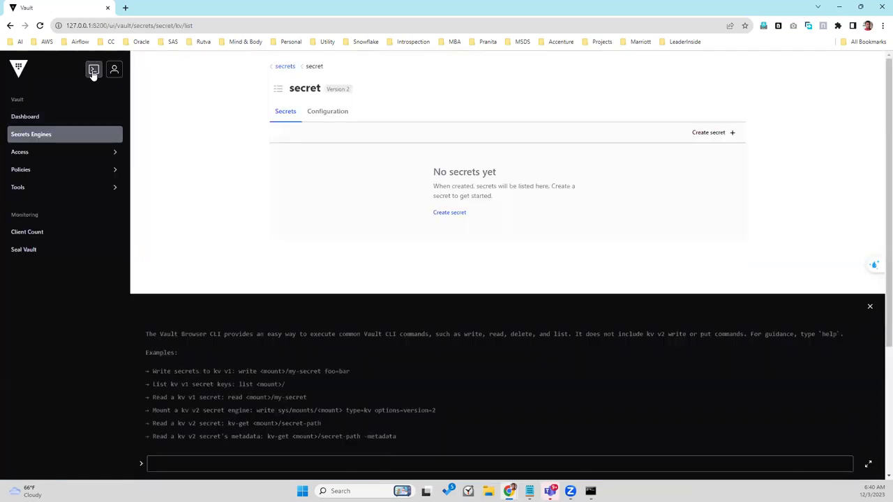
left_click(295, 461)
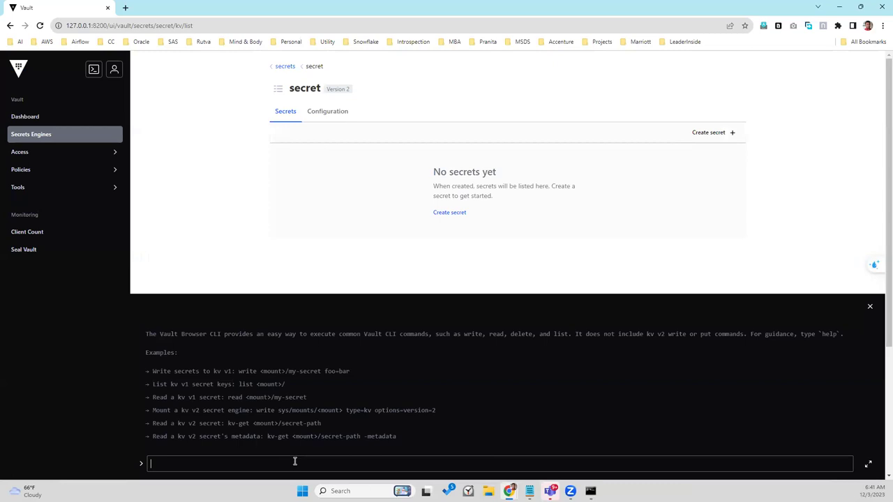
left_click(840, 6)
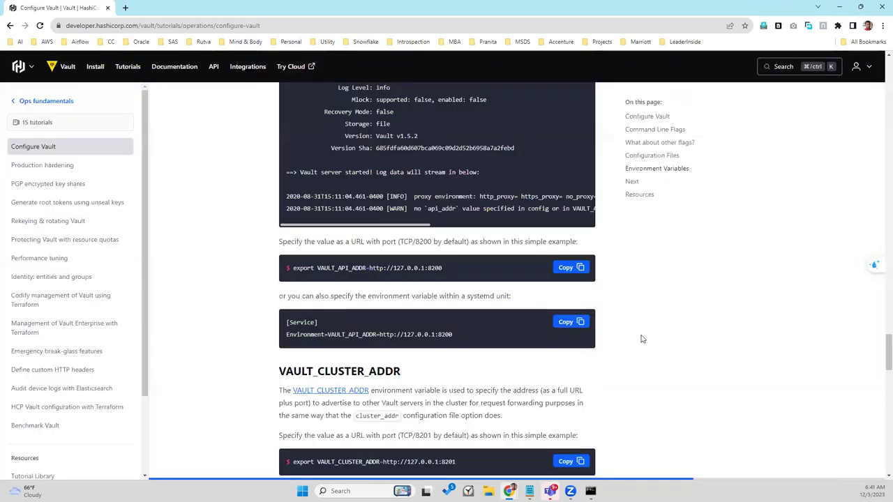
Step: Copy the sample server startup output shown under VAULT_API_ADDR in the tutorial
left_click_drag(881, 352, 881, 342)
scroll(881, 342, "up", 2)
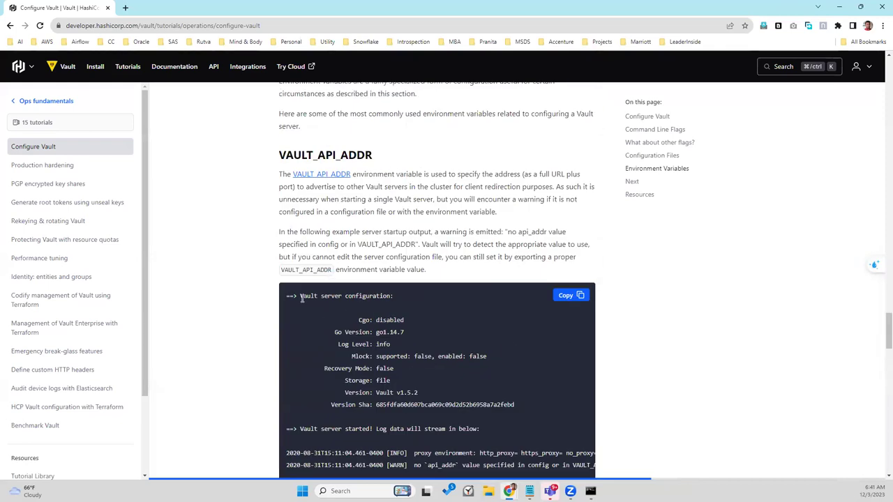
left_click_drag(302, 297, 379, 299)
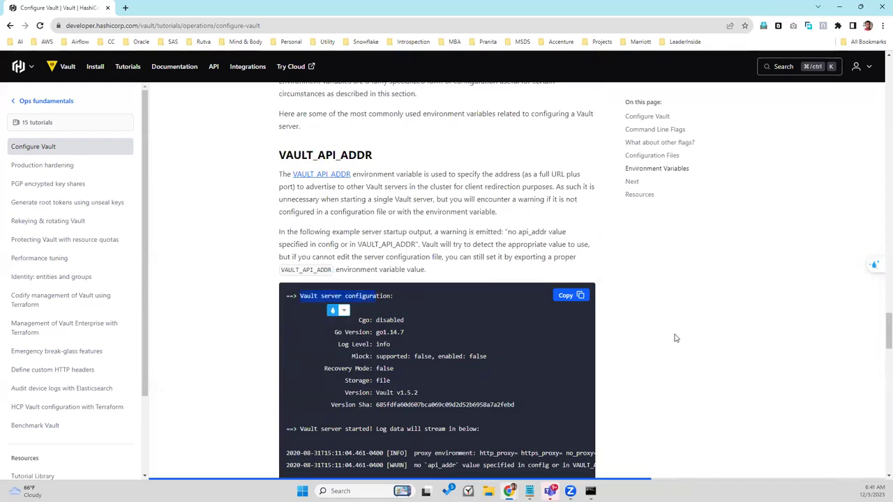
left_click(577, 298)
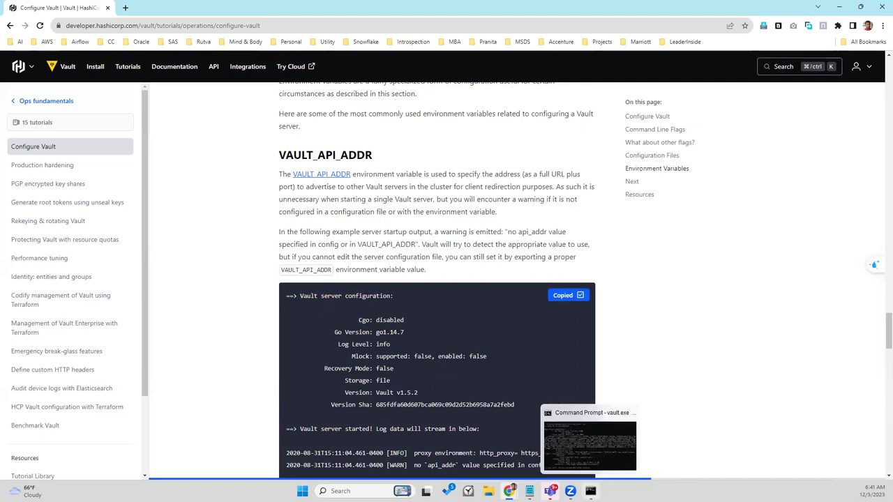
mouse_move(509, 491)
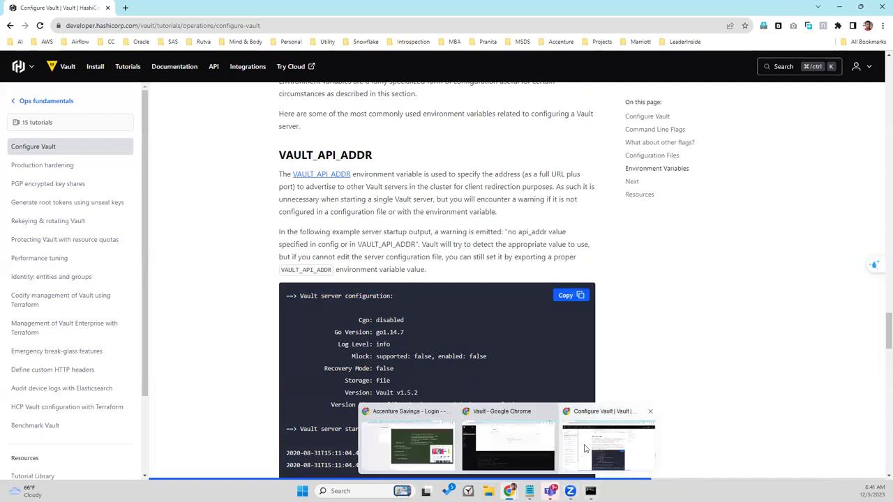
Step: Paste the copied log line into the Vault browser CLI input, then clear it
left_click(525, 446)
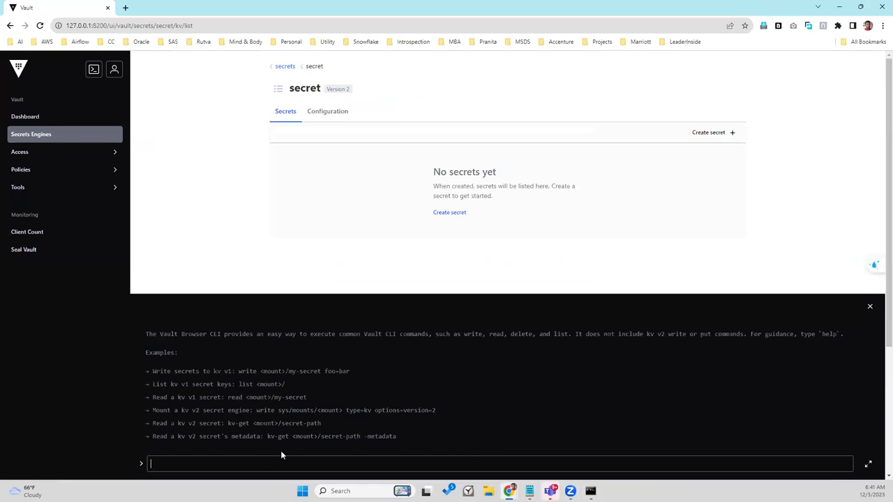
right_click(272, 461)
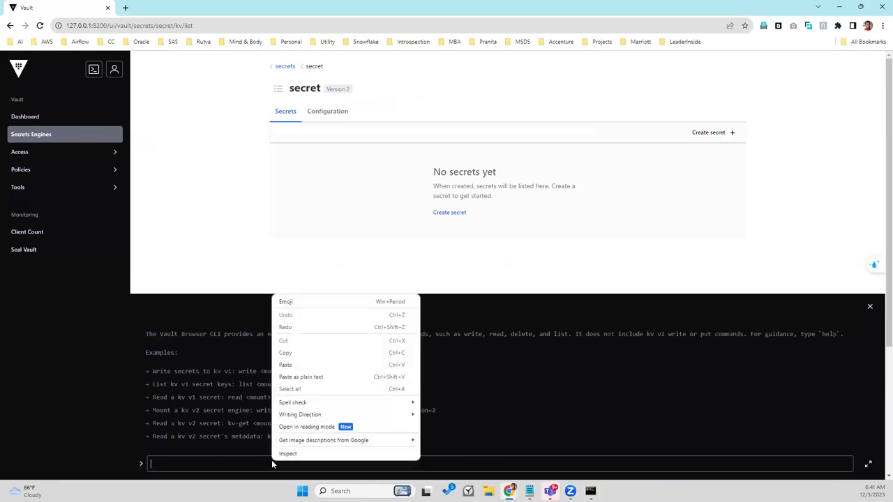
left_click(287, 365)
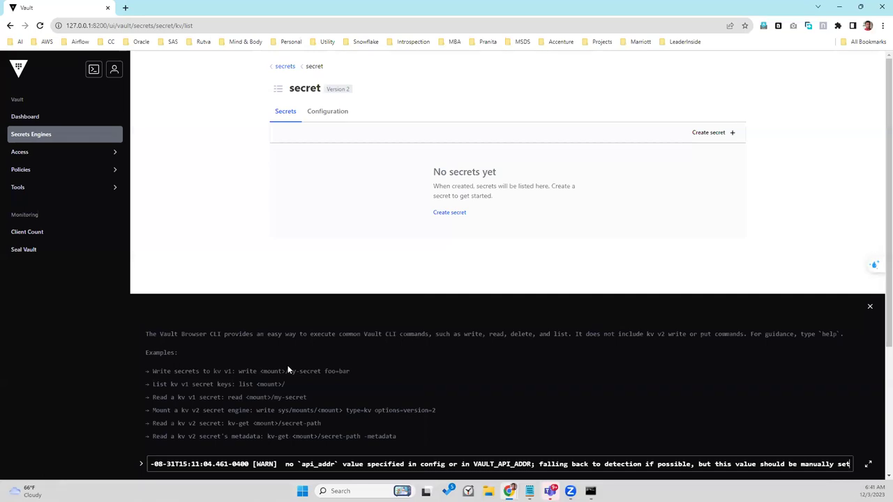
key("ctrl+a")
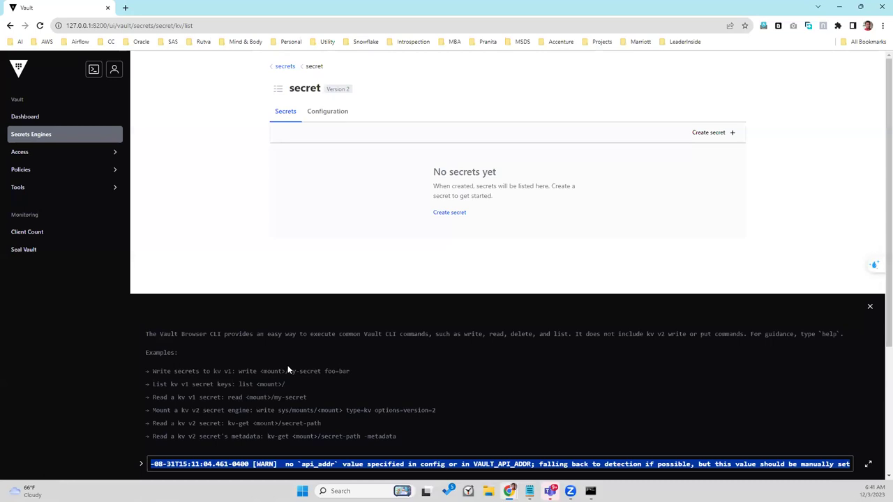
key("BackSpace")
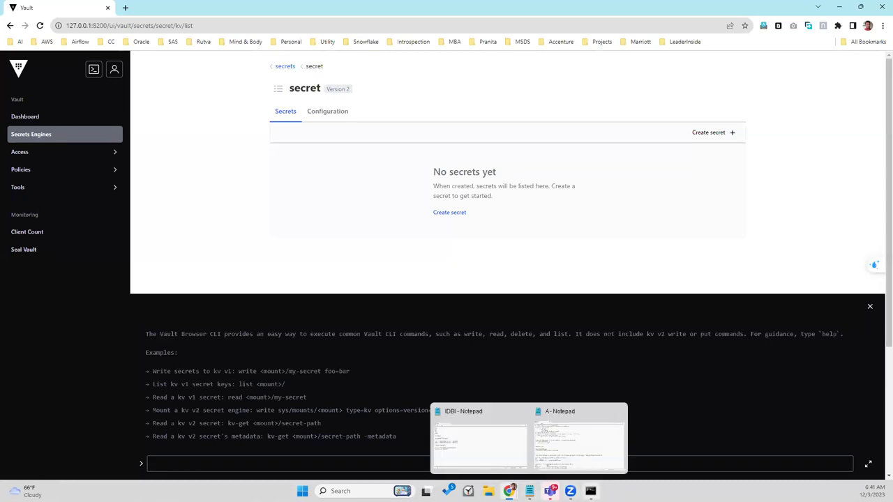
Step: Copy the 'vault server -config vault-server.hcl -log-level=trace' example from the Configure Vault tutorial
mouse_move(510, 491)
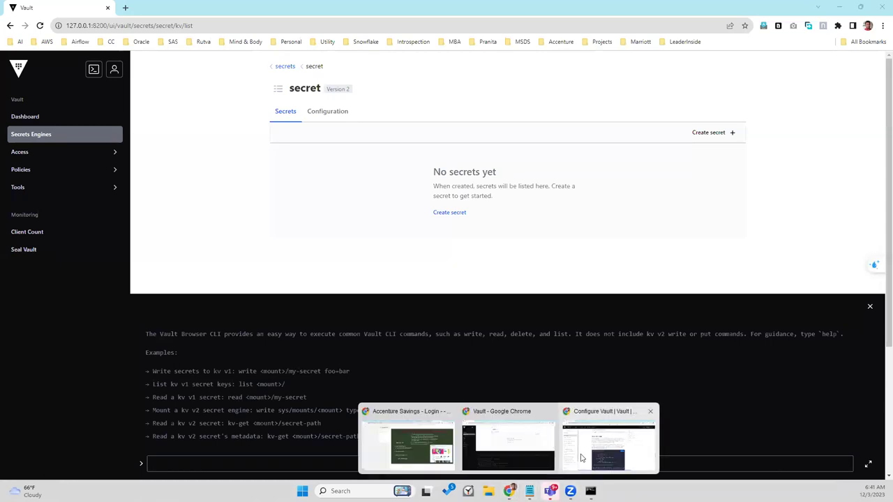
left_click(580, 454)
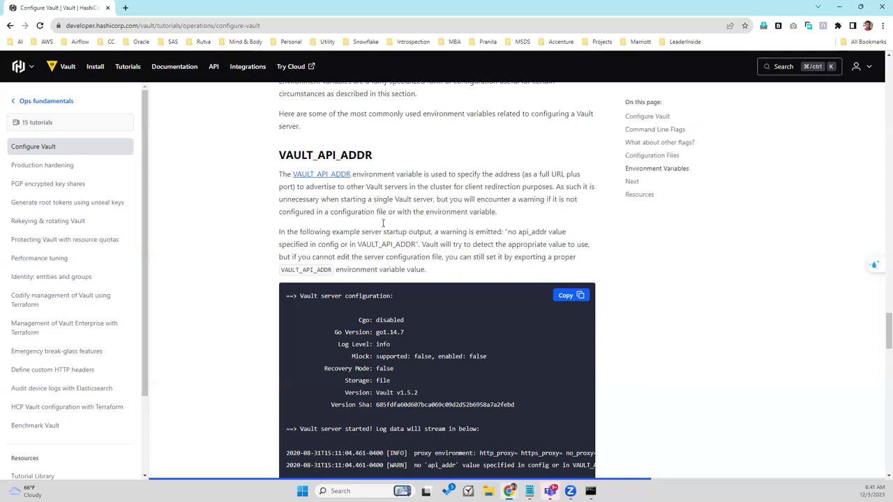
left_click_drag(300, 296, 390, 296)
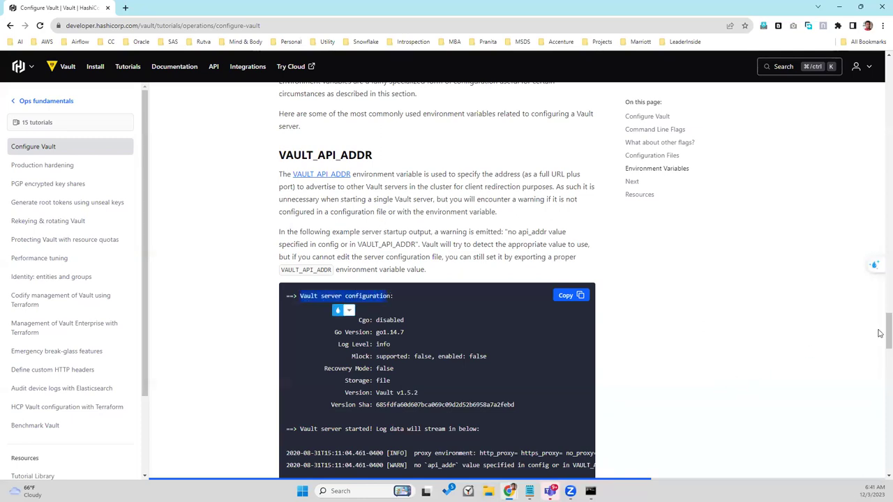
left_click_drag(880, 335, 880, 303)
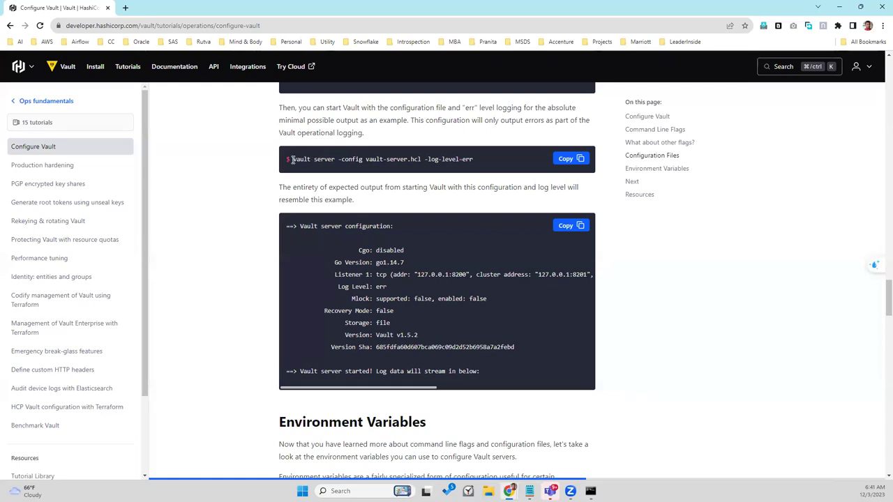
double_click(298, 159)
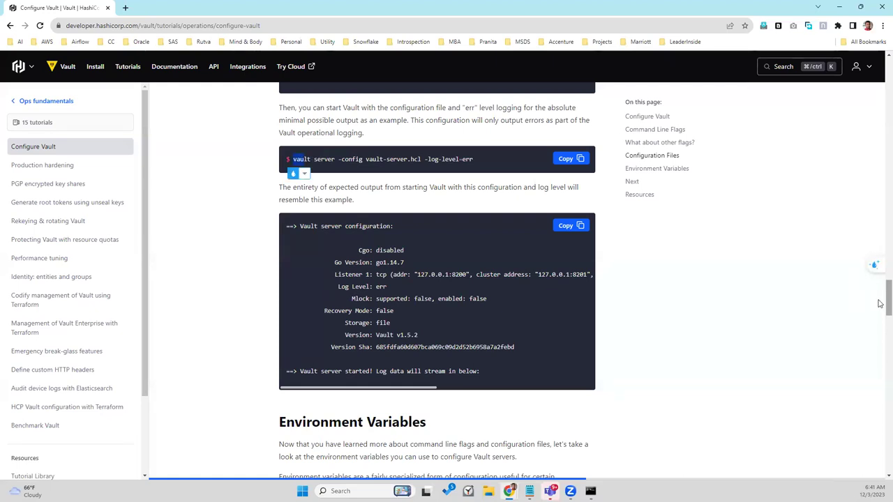
left_click_drag(880, 296, 860, 201)
scroll(860, 200, "up", 1)
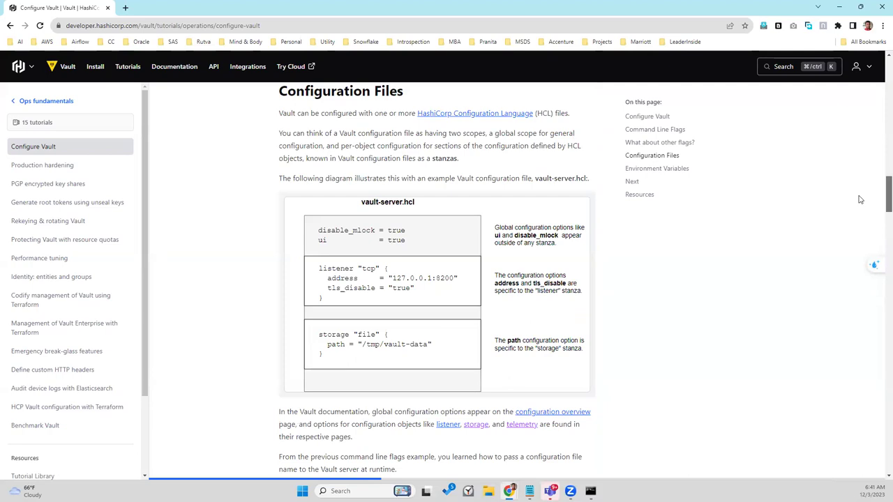
scroll(859, 195, "up", 3)
scroll(857, 187, "up", 2)
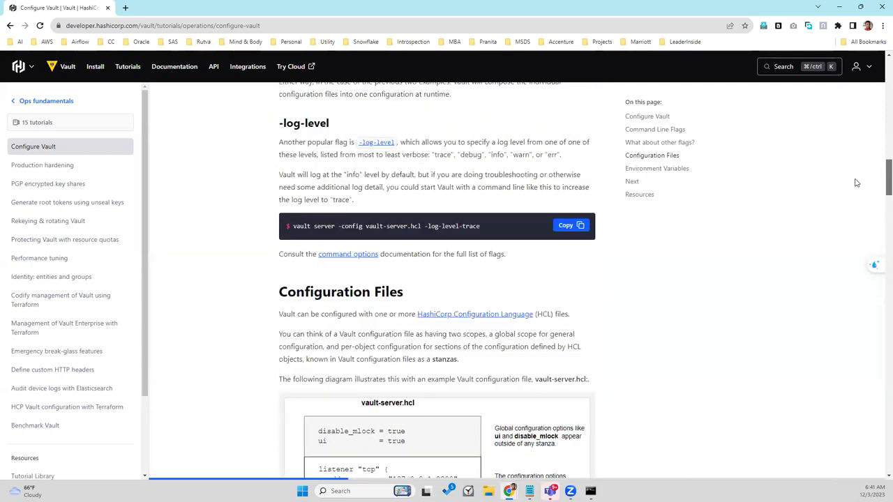
scroll(856, 182, "up", 1)
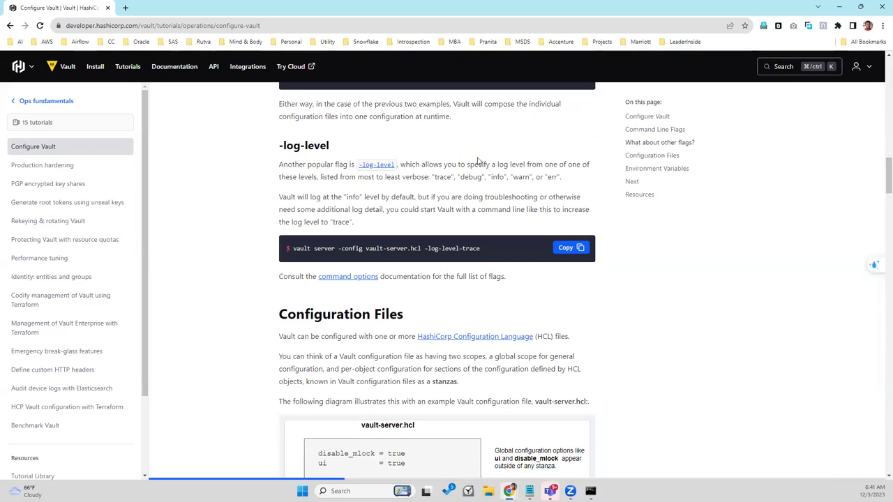
left_click_drag(295, 249, 479, 249)
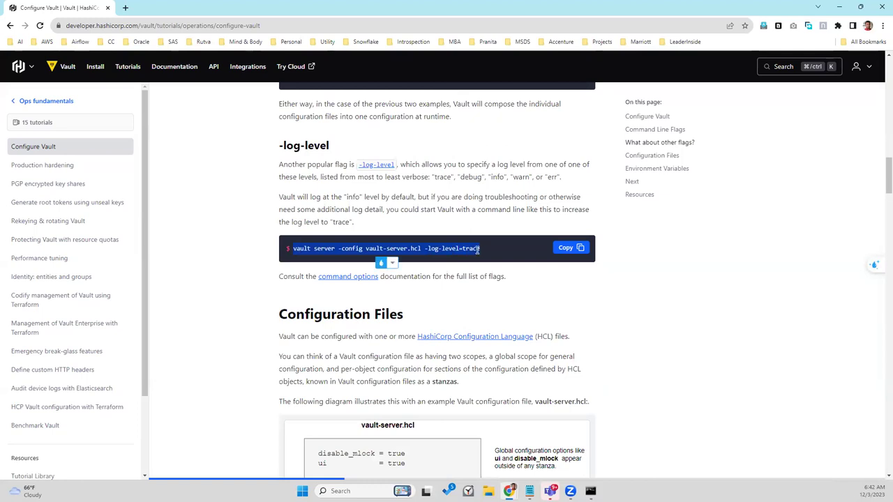
left_click(567, 248)
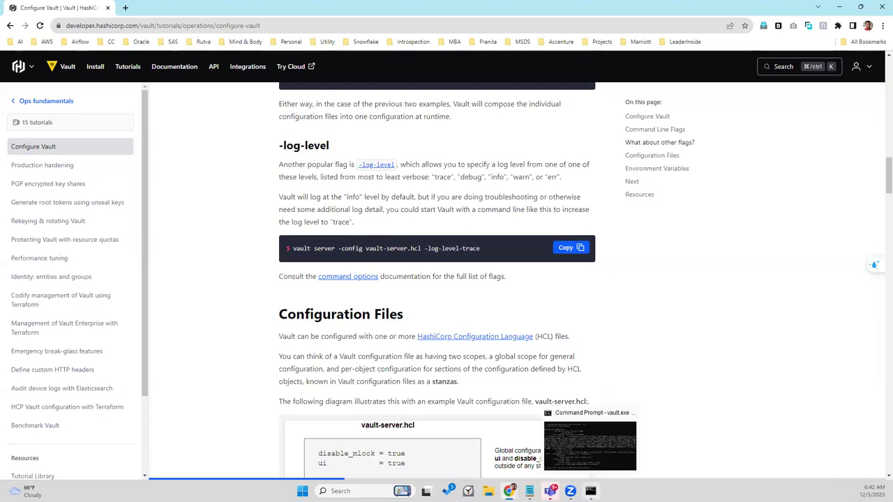
Step: Check the running vault server -dev console output, then return to the Vault web UI
left_click(590, 492)
key("Escape")
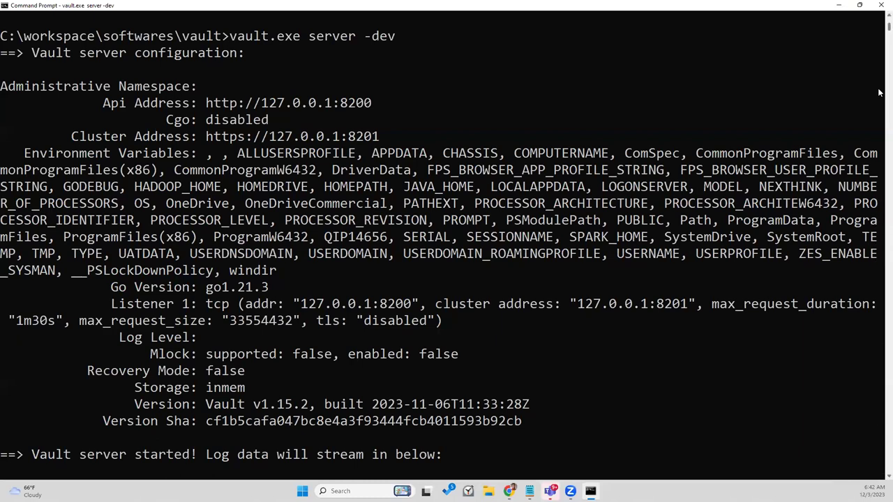
left_click_drag(881, 31, 865, 78)
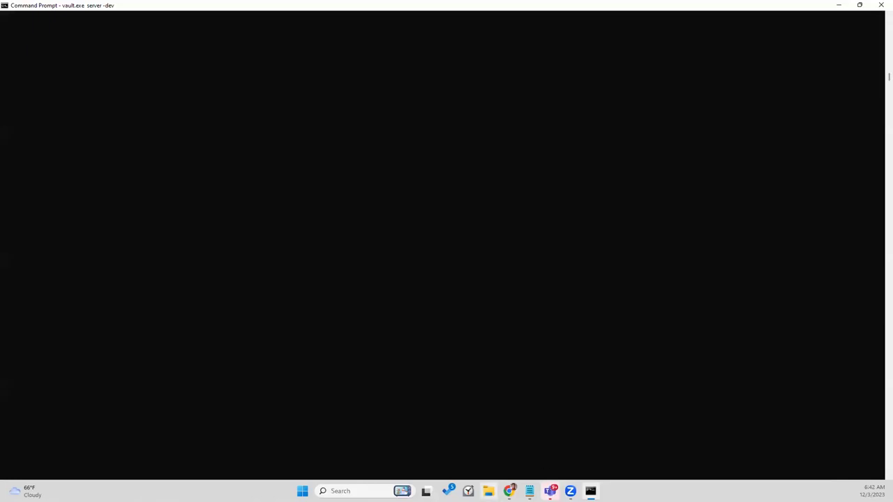
left_click(510, 492)
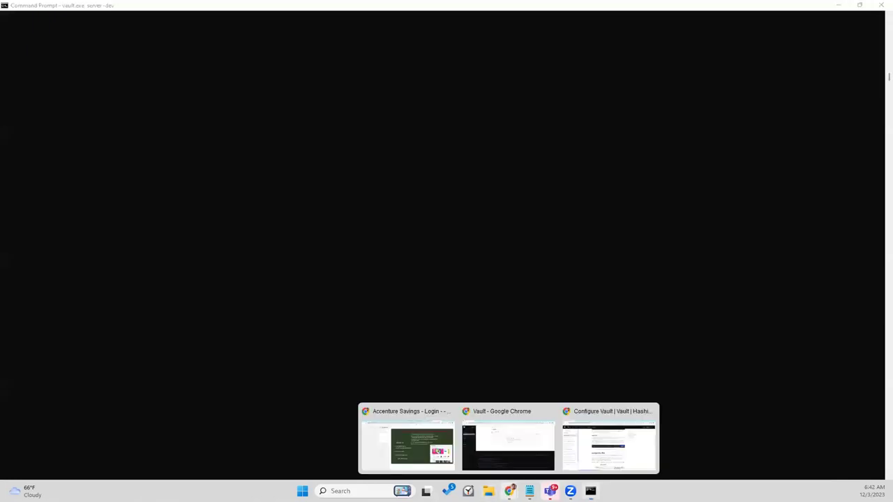
left_click(486, 453)
Step: Try pasting the copied command into the browser CLI through the right-click paste options
right_click(283, 465)
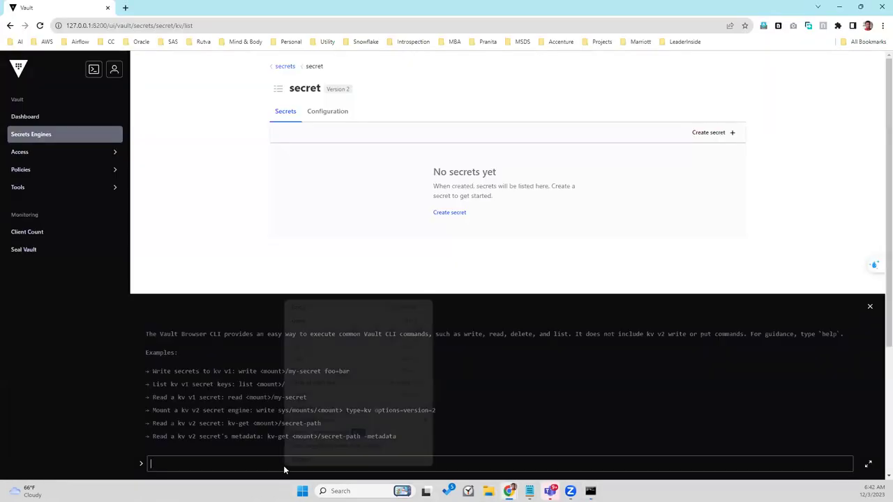
left_click(303, 376)
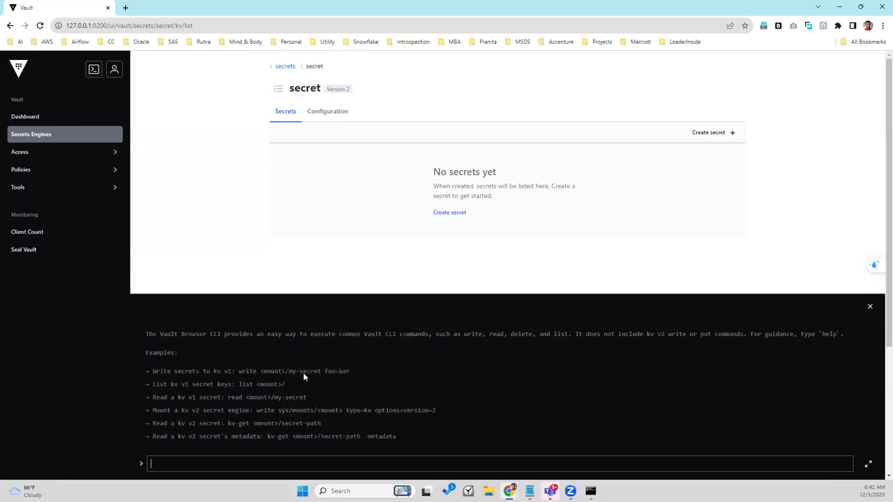
right_click(260, 463)
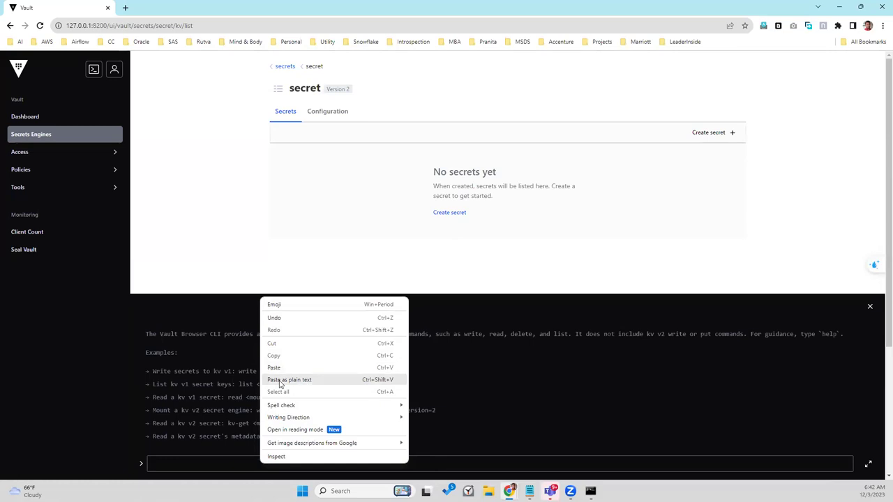
left_click(280, 380)
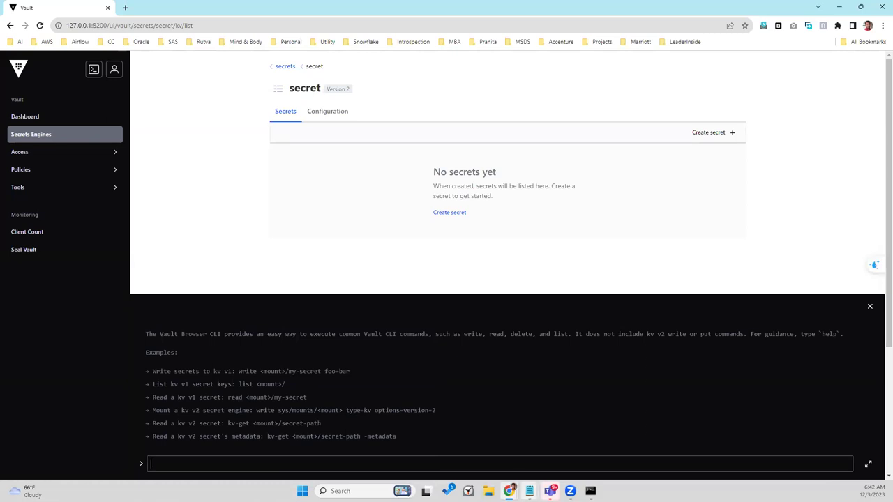
Step: Recopy the trace command from the tutorial and run it in the Vault browser CLI
mouse_move(530, 492)
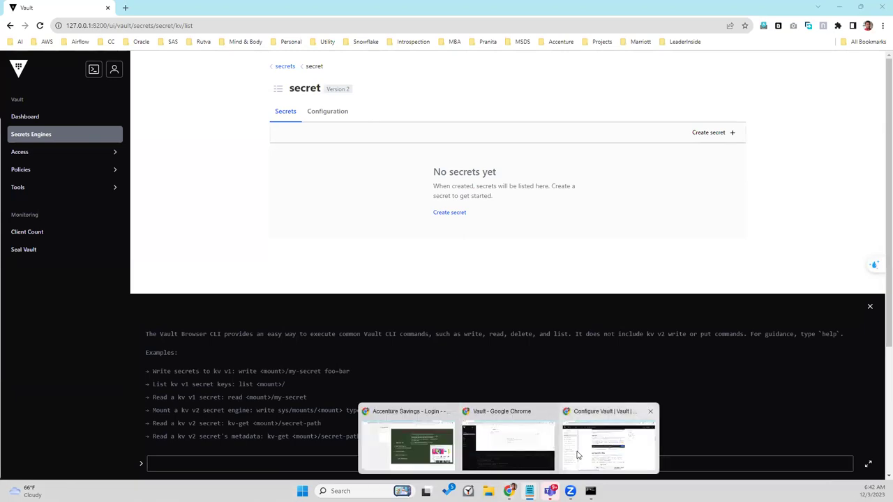
left_click(577, 455)
left_click(573, 249)
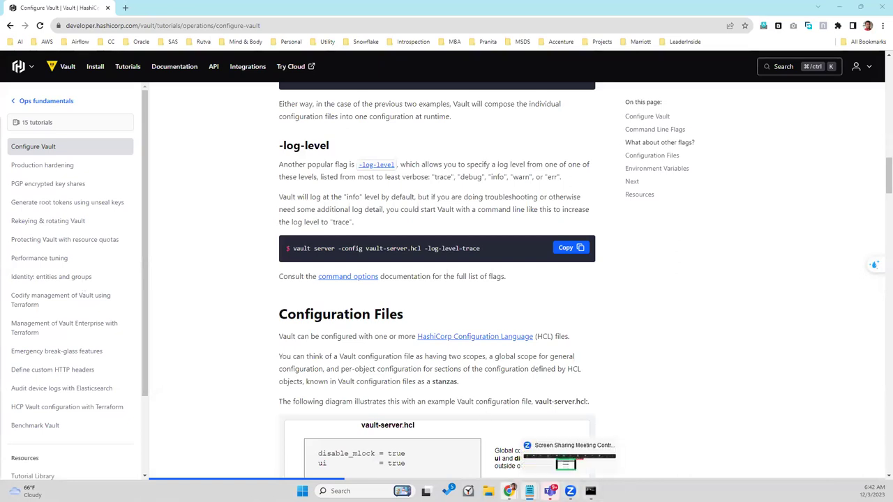
mouse_move(509, 482)
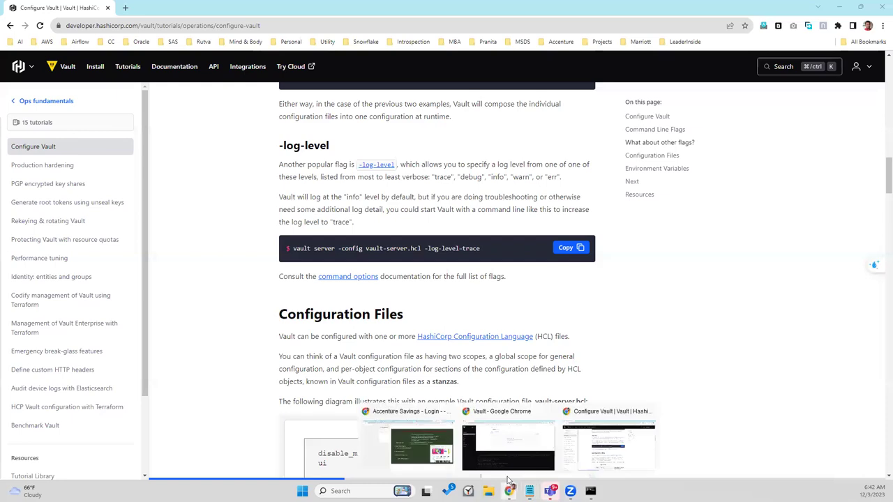
left_click(483, 452)
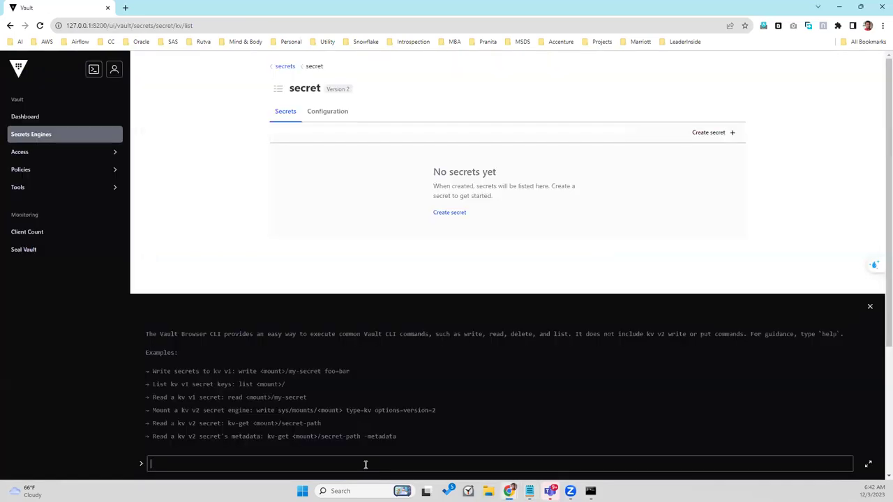
key("ctrl+v")
key("Return")
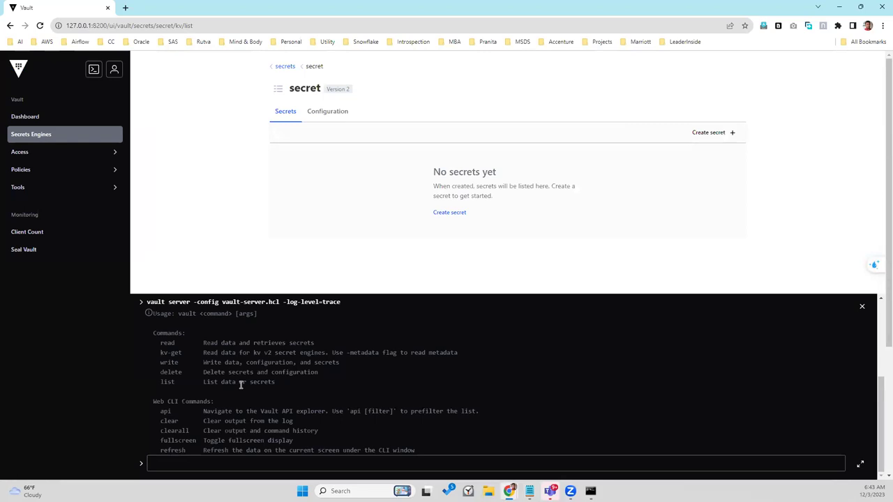
scroll(241, 384, "down", 2)
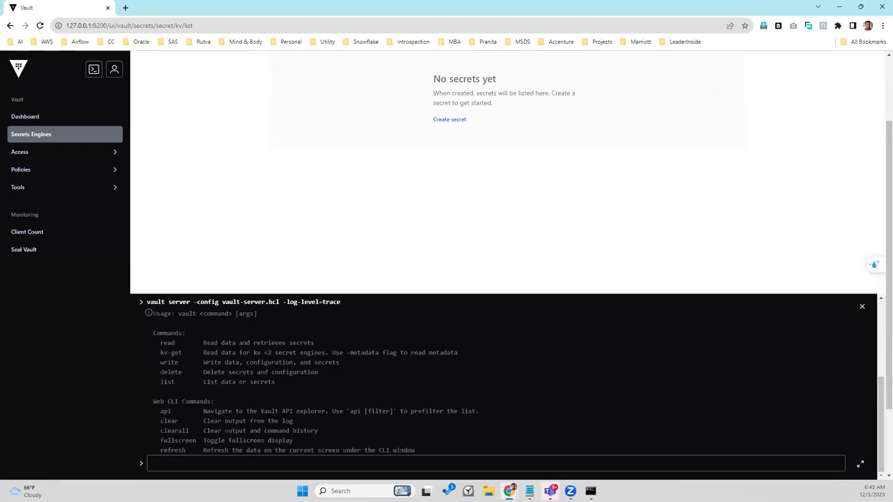
Step: Close the vault server -dev console and reload the Vault page at 127.0.0.1:8200
left_click(591, 491)
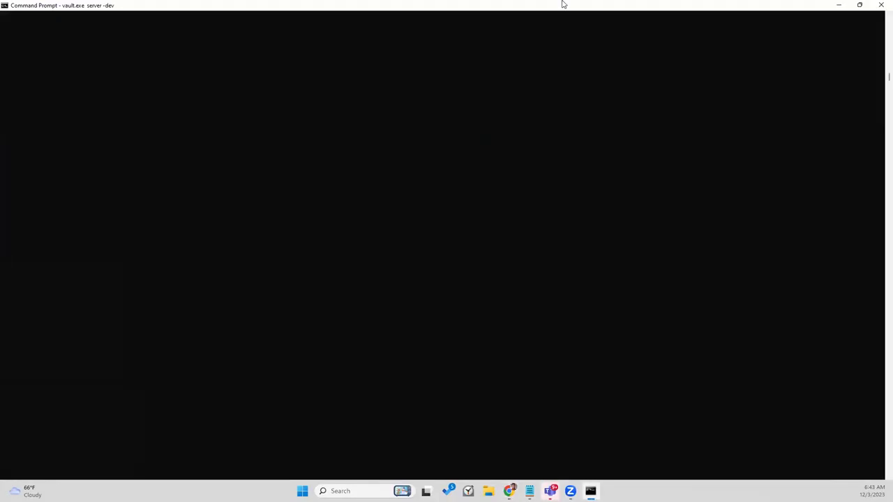
left_click(880, 9)
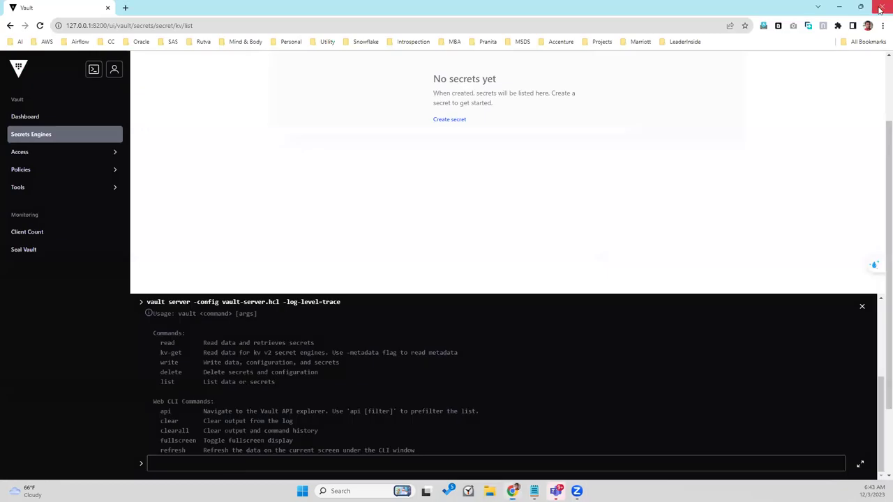
left_click(40, 25)
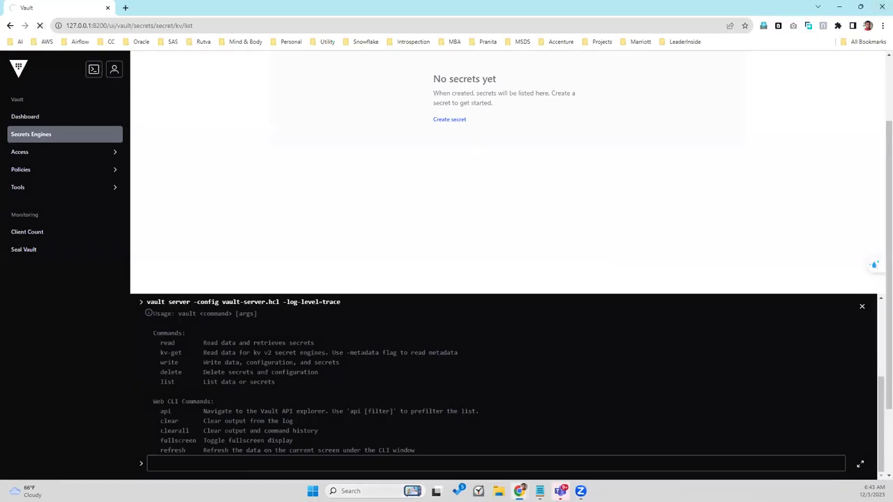
key("F5")
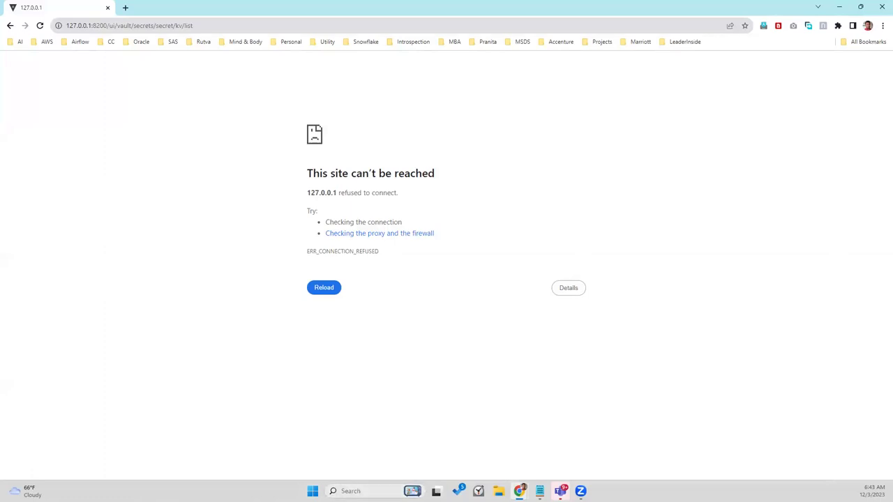
key("F5")
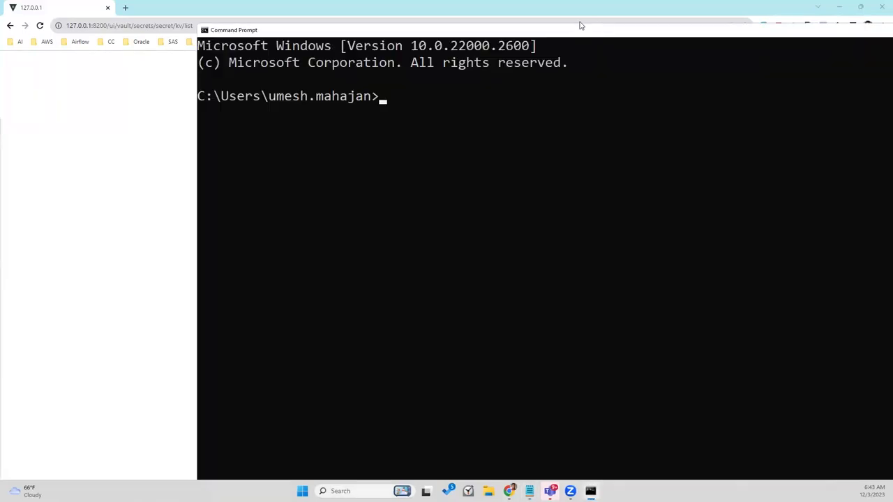
Step: Change into the workspace folder and list its contents with dir
type("cd ")
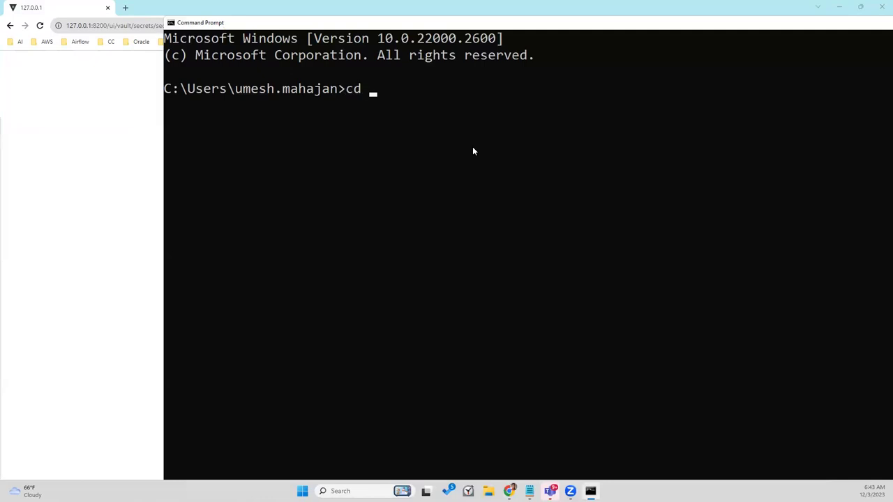
type("../../workspace")
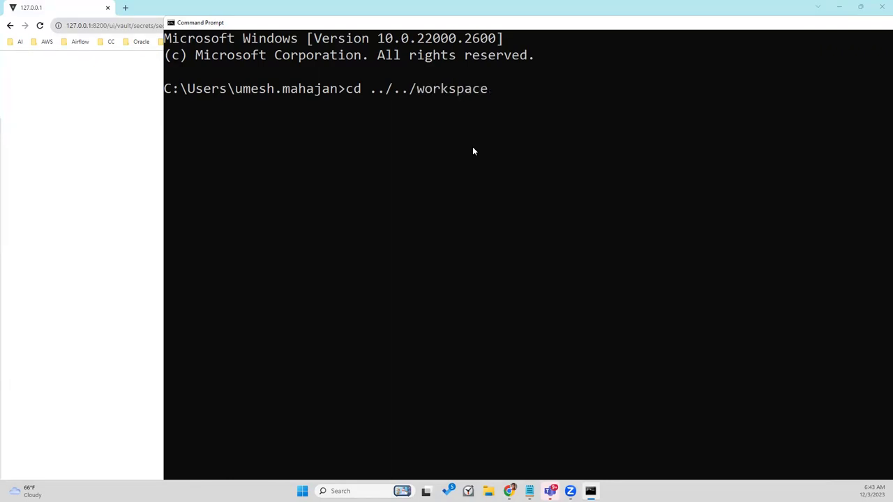
type("/sof")
key("super+s")
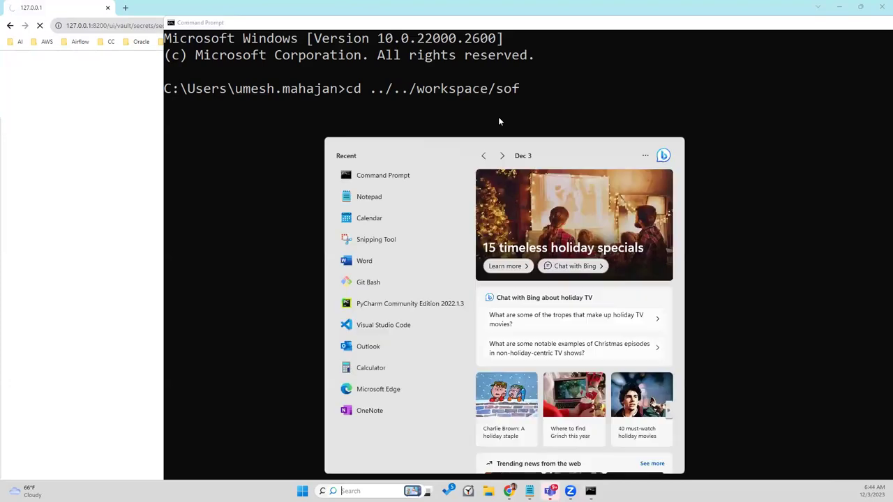
left_click(552, 90)
key("BackSpace")
key("BackSpace")
key("BackSpace")
key("Return")
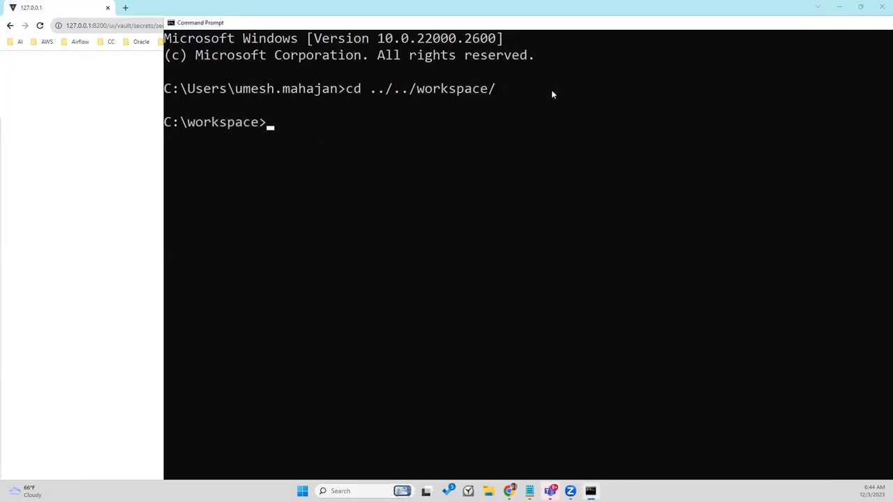
type("cd sofwa")
key("BackSpace")
key("BackSpace")
key("BackSpace")
key("BackSpace")
key("BackSpace")
key("BackSpace")
key("BackSpace")
key("BackSpace")
type("dir")
key("Return")
Step: Move into C:\workspace\softwares\vault, copying the softwares folder name from the listing
type("cd")
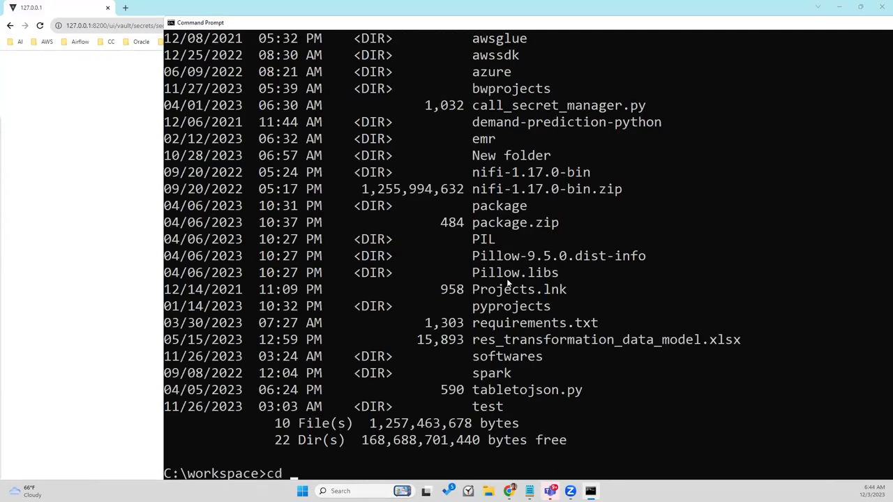
left_click(492, 359)
double_click(493, 359)
right_click(493, 358)
right_click(493, 359)
key("Return")
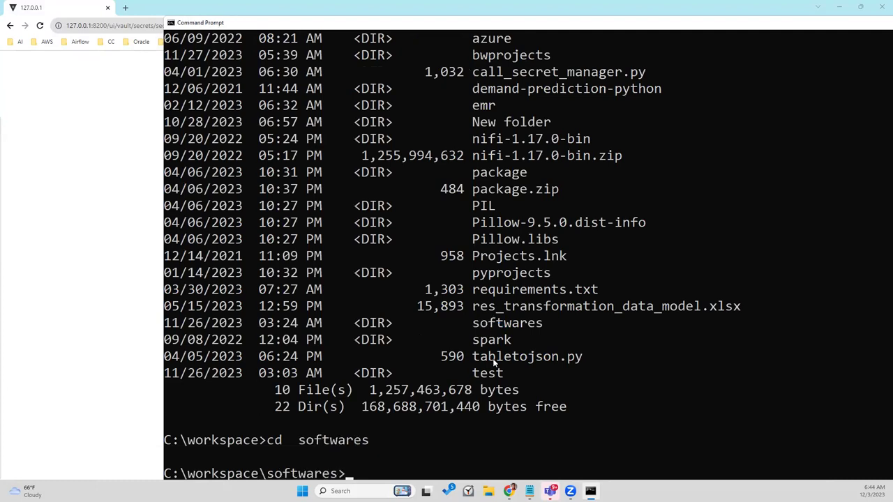
type("cd vault")
key("Return")
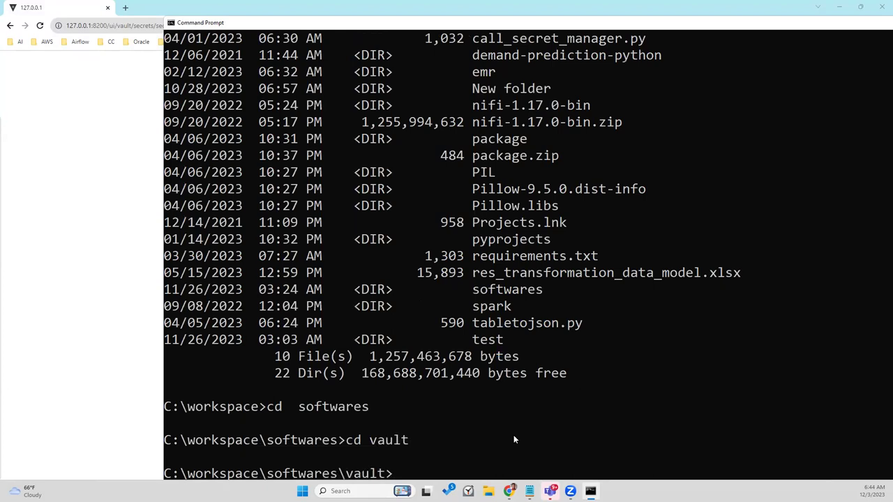
Step: Run 'vault server -config vault-server.hcl -log-level=trace' in the vault folder
key("ctrl+v")
key("Escape")
key("alt+Tab")
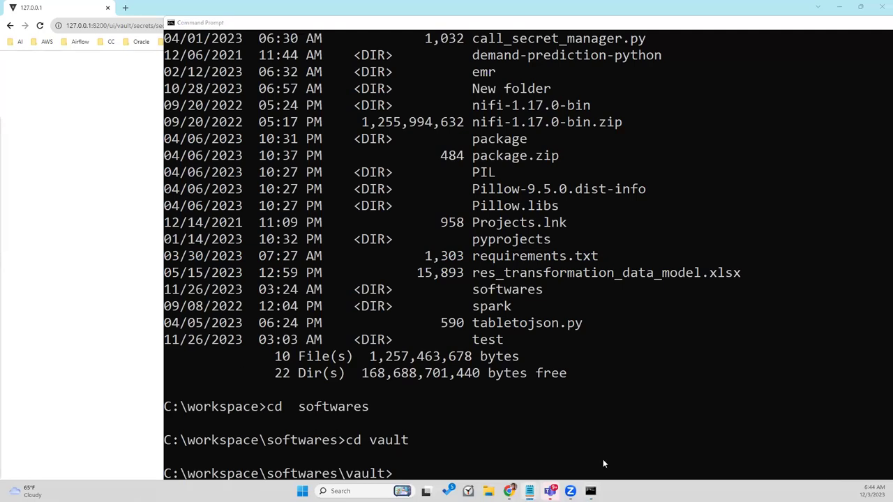
left_click(580, 458)
key("ctrl+v")
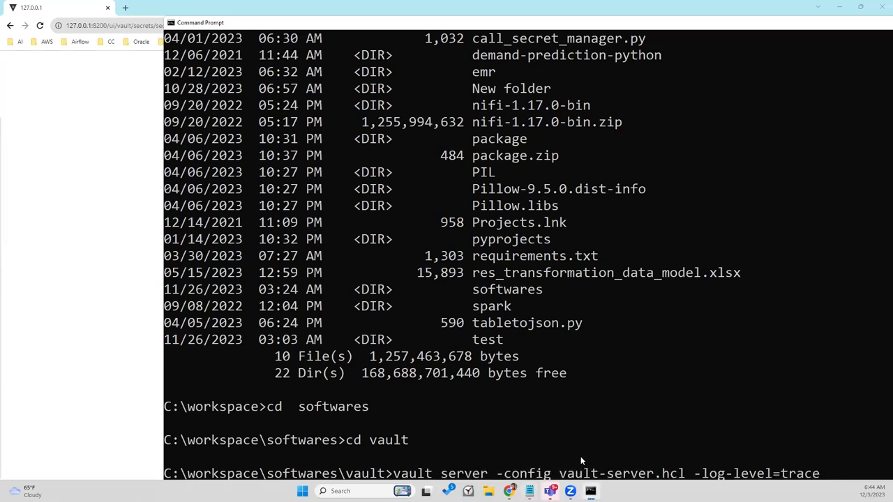
key("Return")
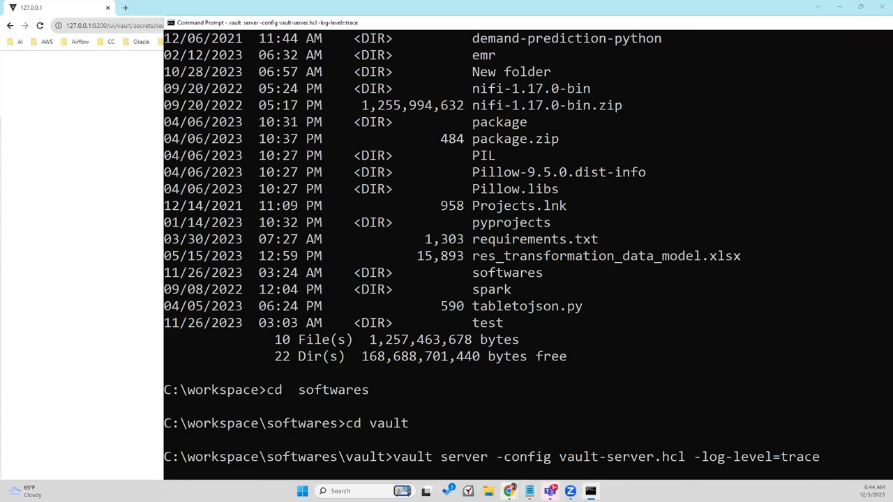
Step: Review the -dev entry in the server command's Dev options, then go back to the tutorial
mouse_move(509, 492)
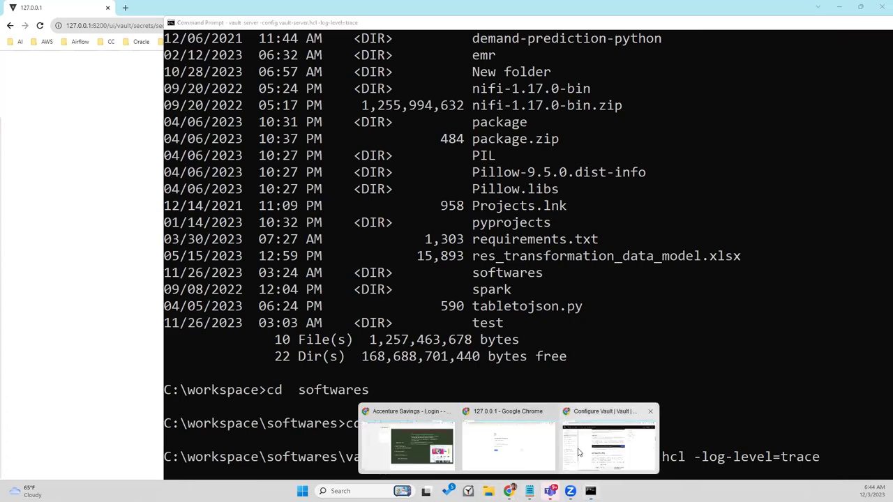
left_click(579, 453)
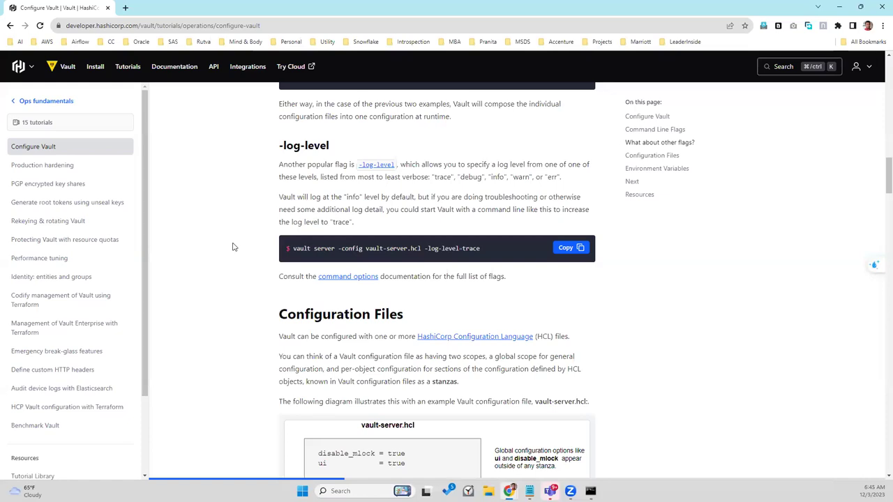
left_click(360, 279)
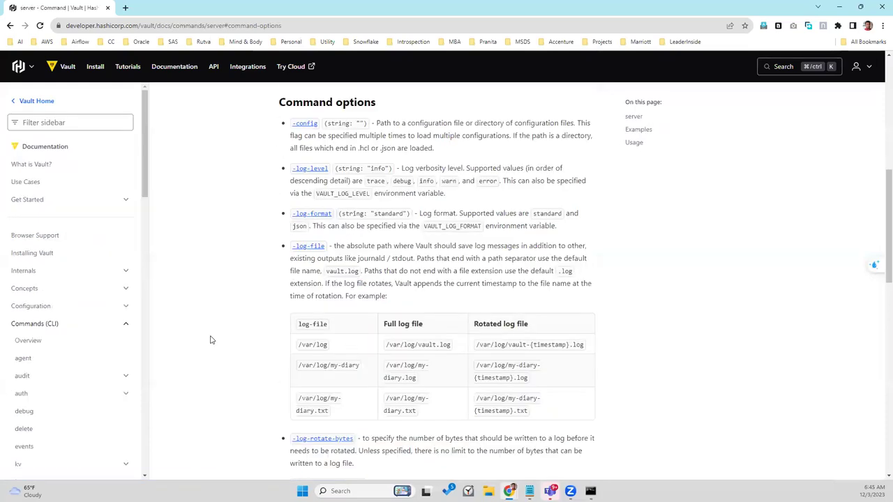
scroll(212, 340, "down", 5)
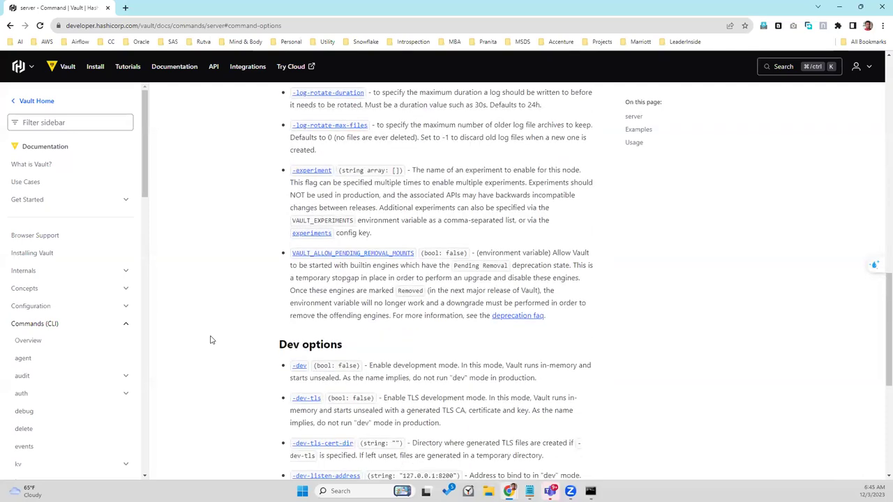
scroll(211, 340, "down", 3)
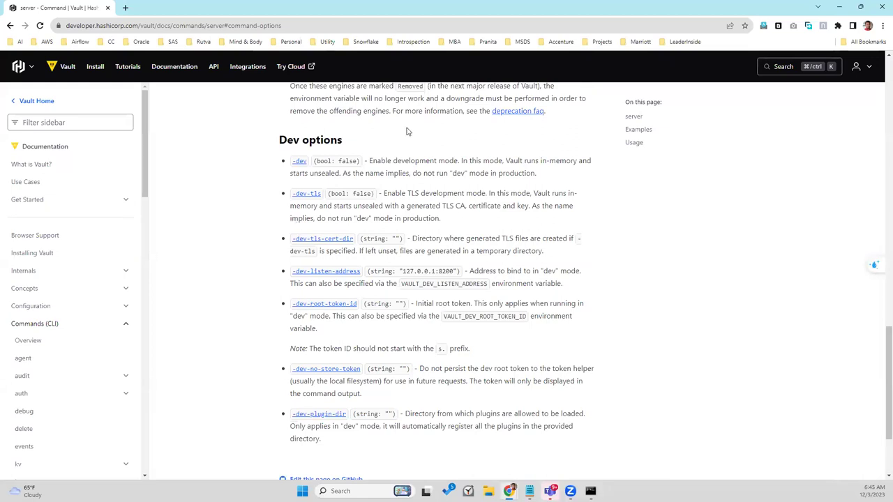
left_click(302, 161)
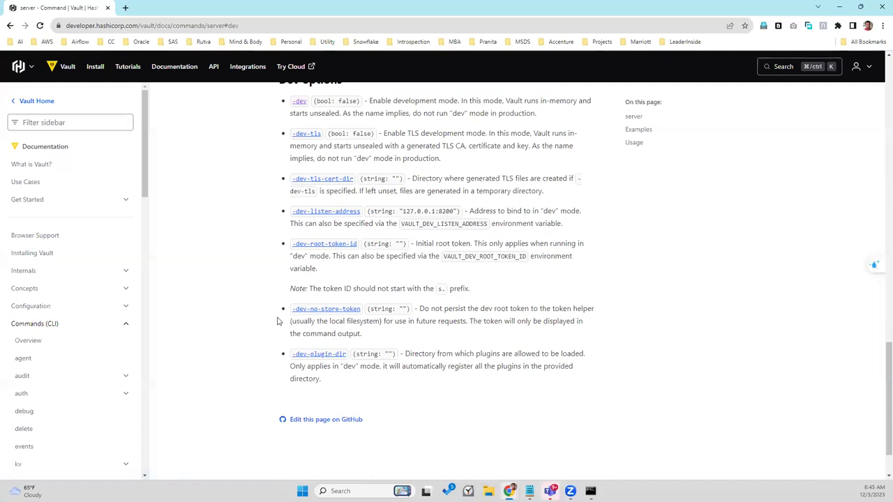
scroll(277, 321, "up", 3)
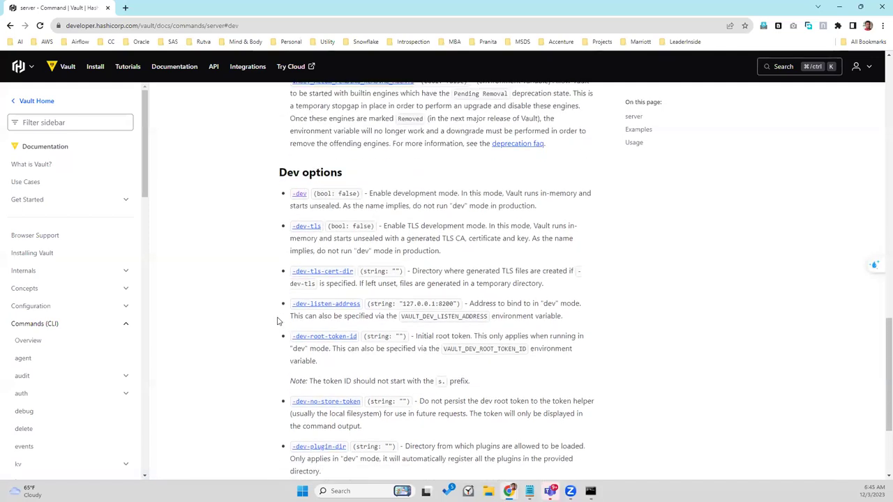
scroll(277, 321, "down", 2)
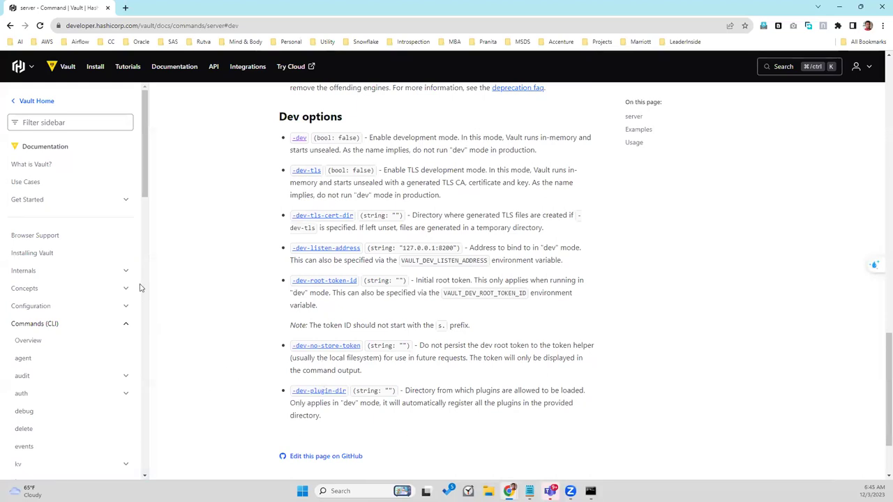
left_click(93, 123)
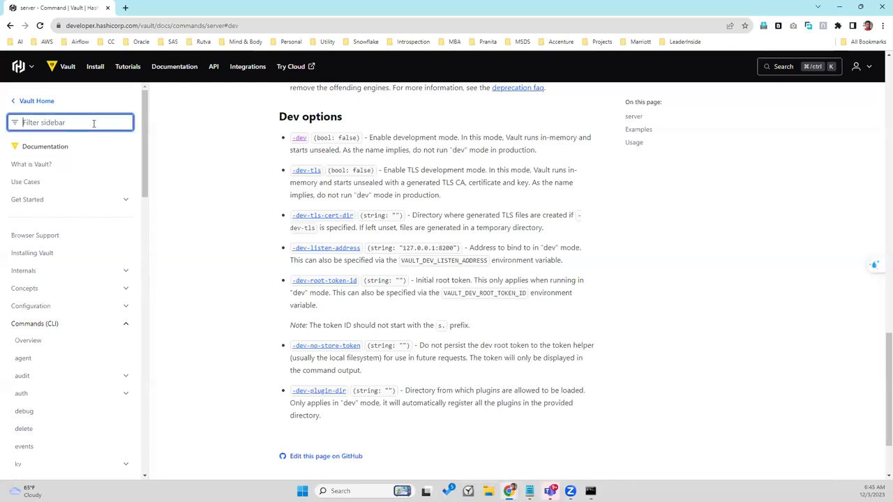
left_click(9, 26)
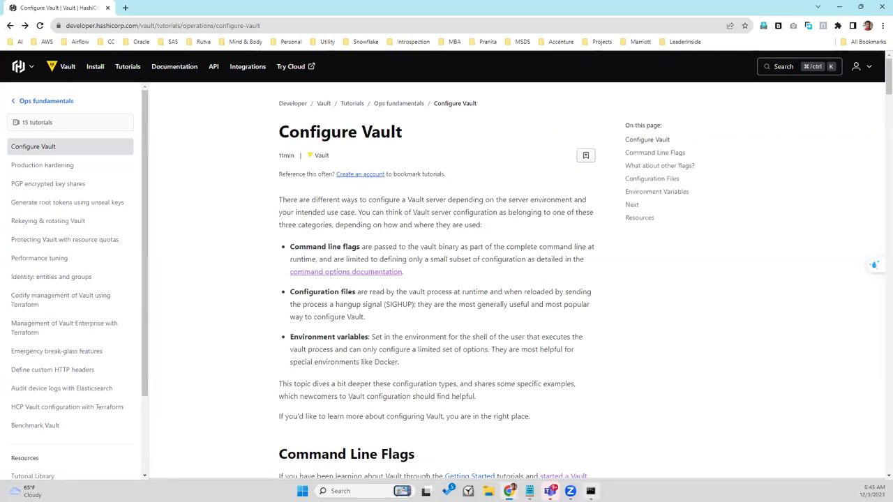
left_click(591, 491)
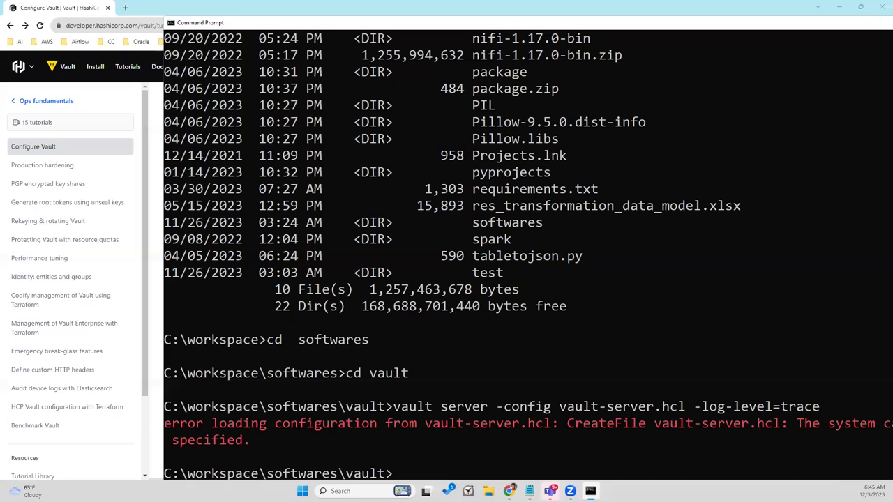
Step: Recall the failed vault server command and copy the file name vault-server.hcl from it
key("Up")
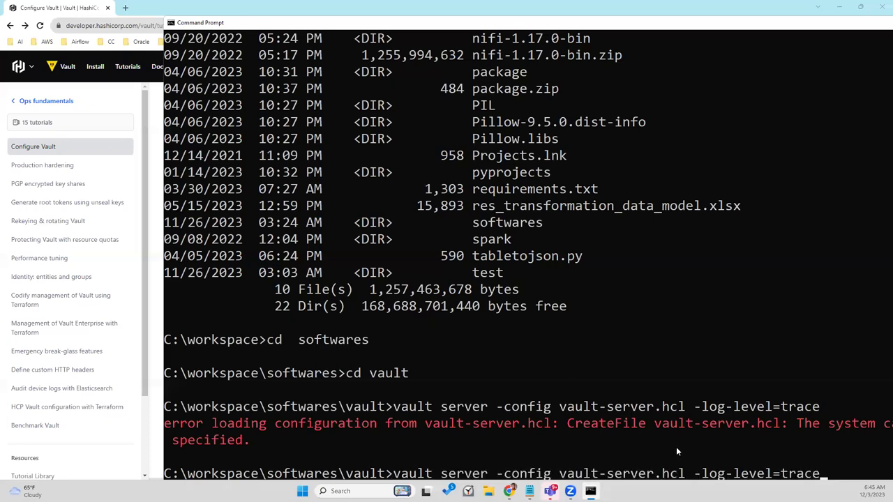
key("Left")
key("Left")
key("Left")
key("Left")
key("Left")
key("Left")
key("Left")
key("Left")
key("Left")
key("Right")
key("Right")
key("Right")
key("Right")
key("Right")
key("Left")
key("Left")
key("Left")
key("Left")
key("Left")
key("Left")
key("Left")
key("Left")
key("Left")
key("Left")
key("Left")
key("Left")
key("Left")
key("Left")
key("Left")
key("Left")
key("Left")
key("Left")
key("Left")
key("Left")
key("Left")
key("Left")
key("Left")
key("Left")
key("Left")
key("Left")
key("Left")
key("Left")
left_click_drag(457, 23, 398, 1)
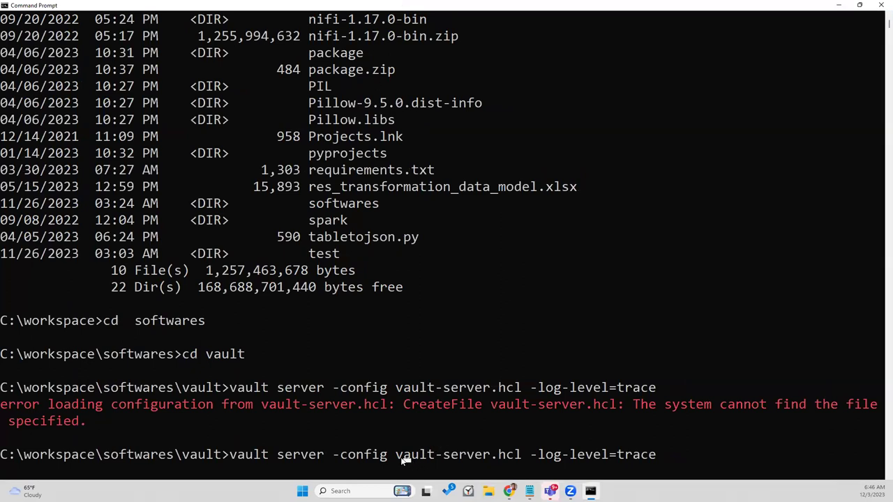
left_click_drag(396, 456, 522, 455)
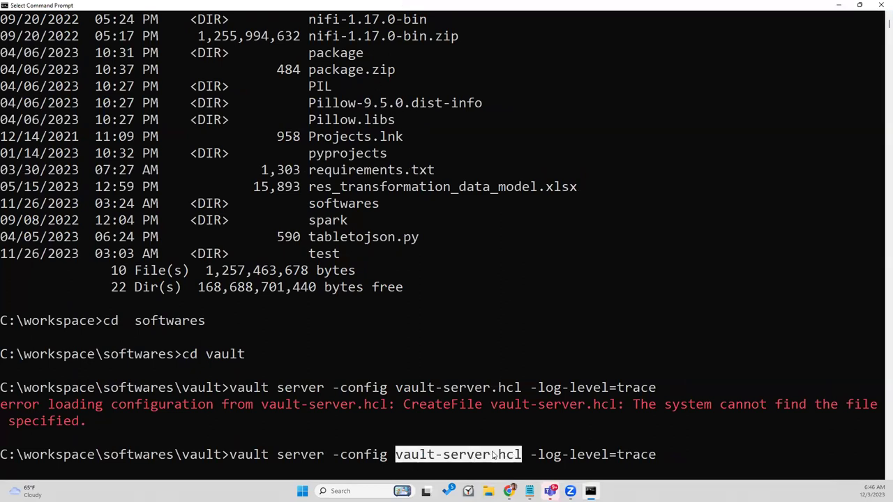
key("ctrl+c")
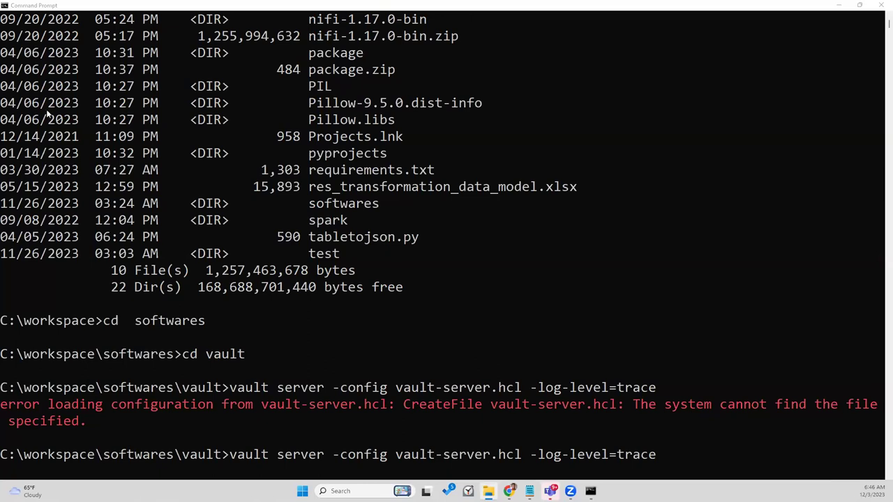
Step: Open the C:\workspace\softwares\vault folder in File Explorer
key("alt+Tab")
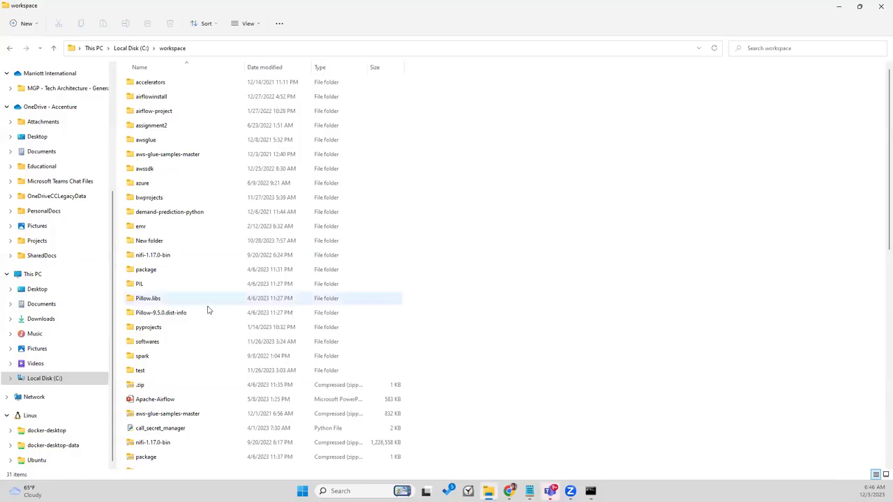
left_click(145, 342)
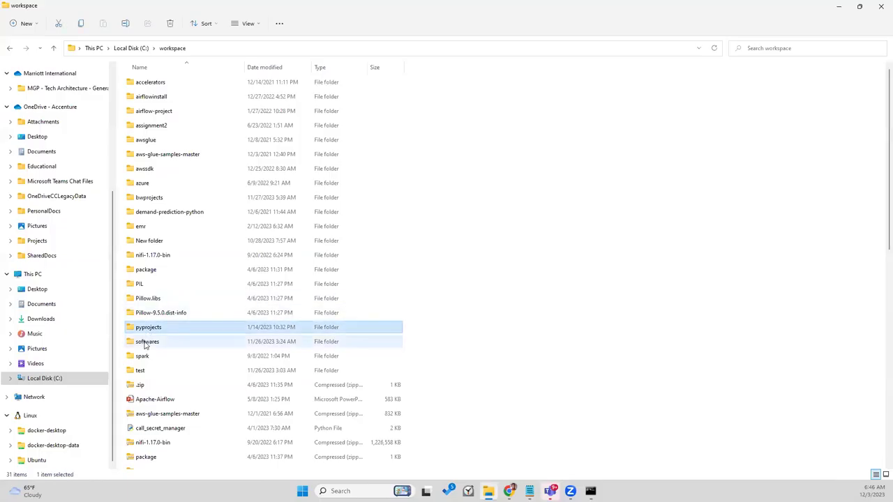
double_click(145, 341)
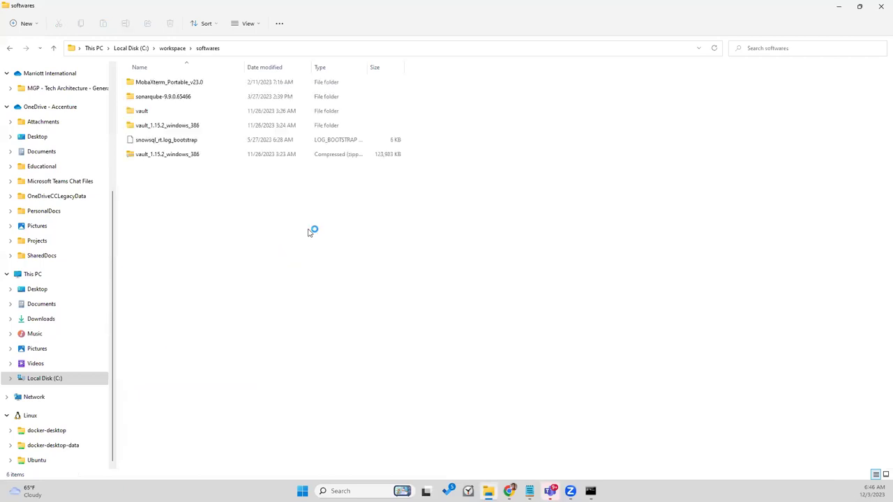
left_click(157, 113)
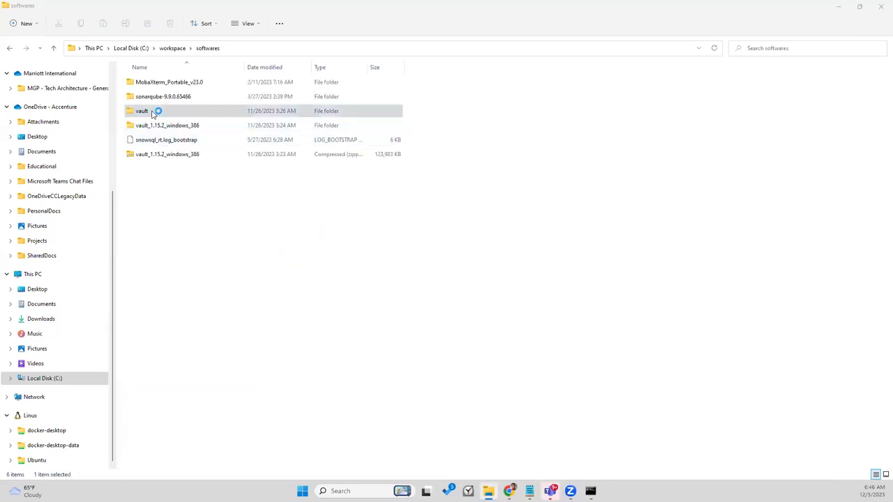
double_click(190, 110)
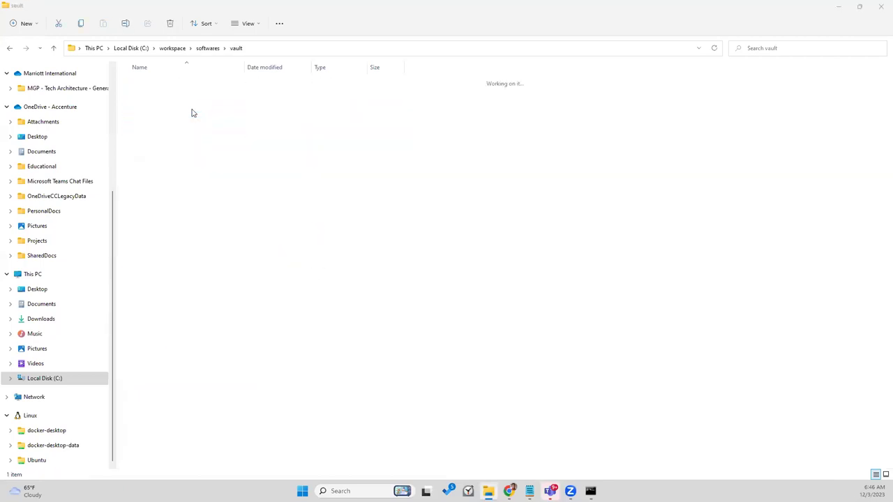
Step: Create a new text document named vault-server.hcl and delete the leftover text document
right_click(240, 262)
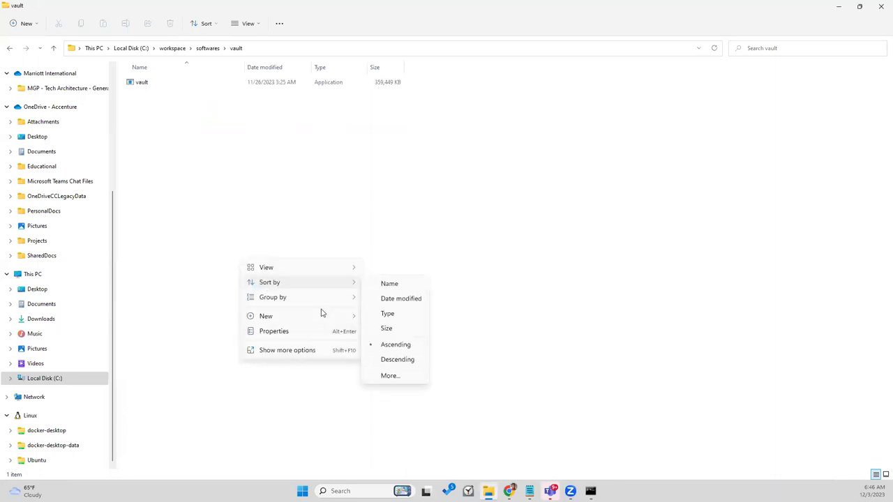
mouse_move(335, 314)
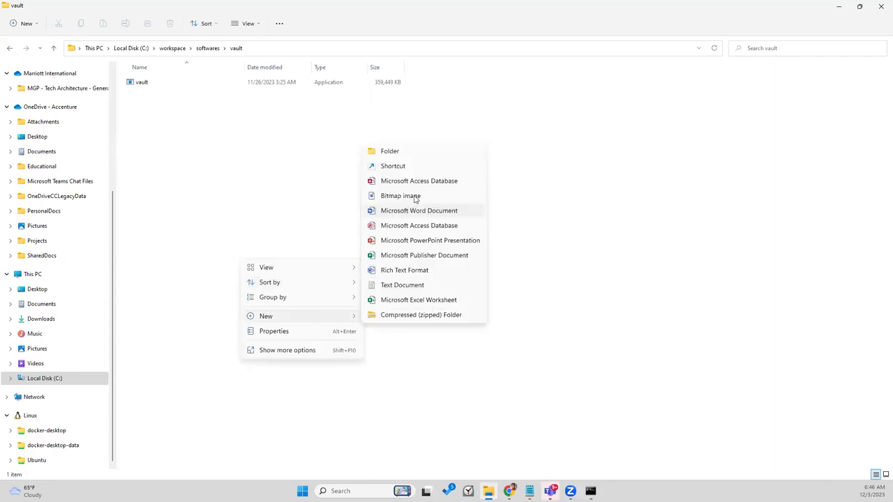
left_click(412, 287)
key("Return")
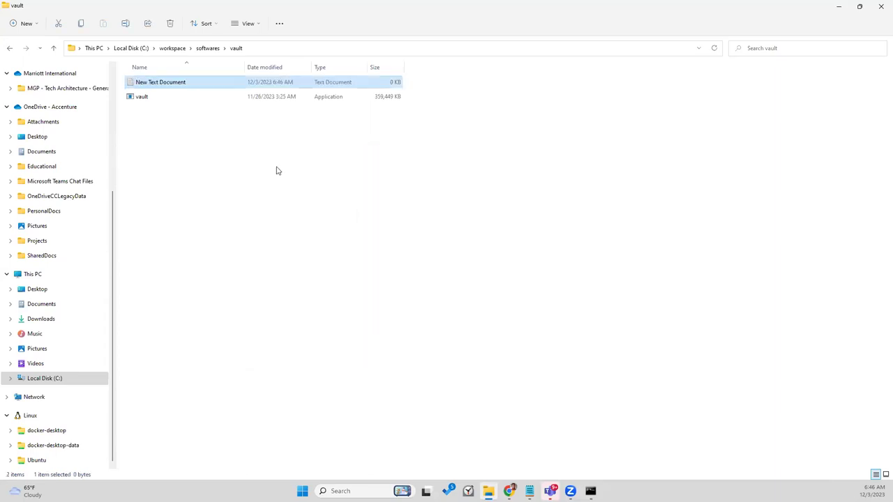
left_click(164, 86, "ctrl")
left_click(164, 86)
left_click(163, 83)
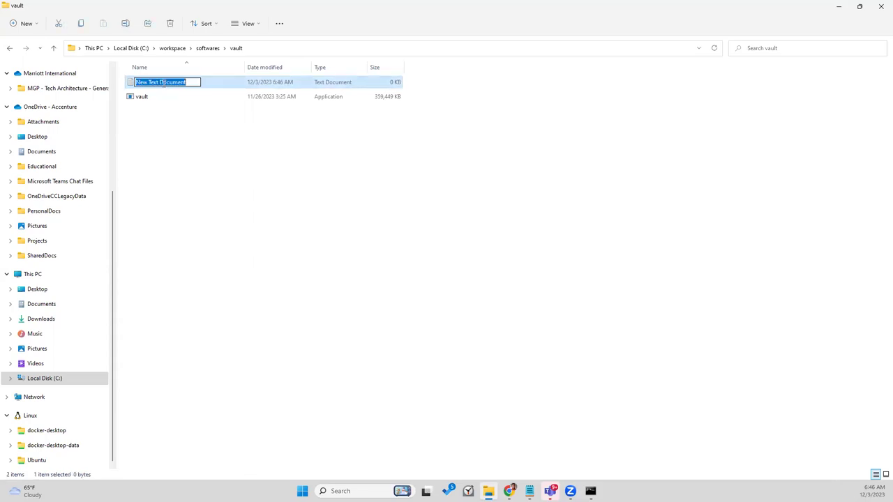
key("ctrl+v")
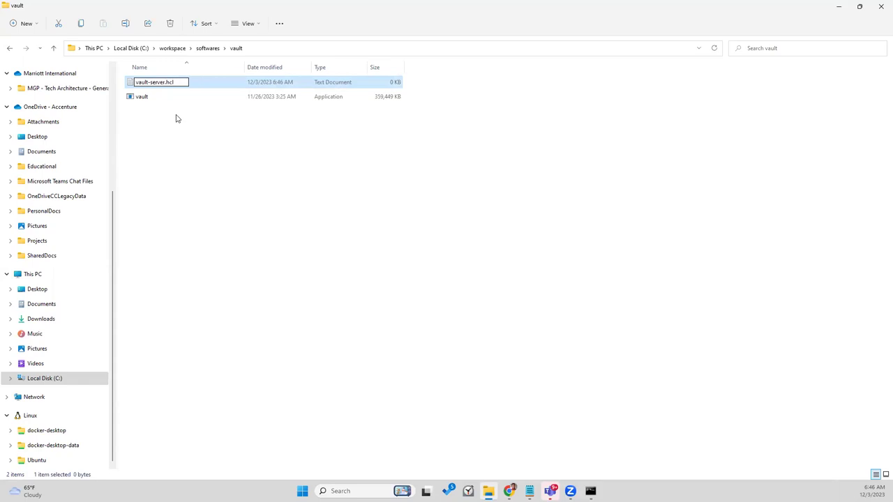
key("Return")
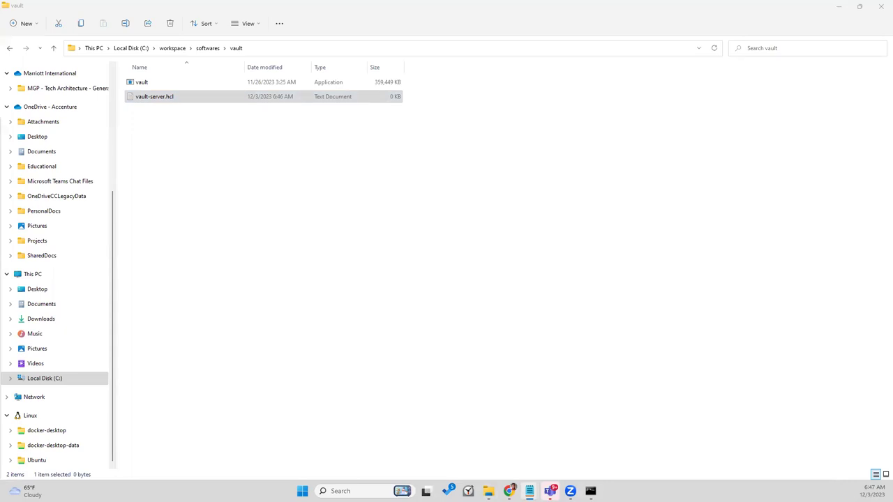
key("Delete")
Step: Open the empty vault-server.hcl in Notepad, then bring up the Configure Vault tutorial
double_click(171, 97)
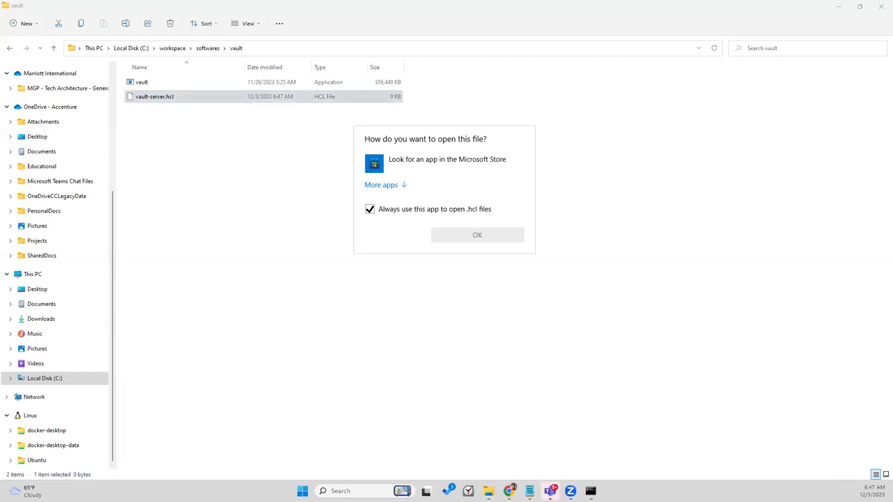
left_click(515, 307)
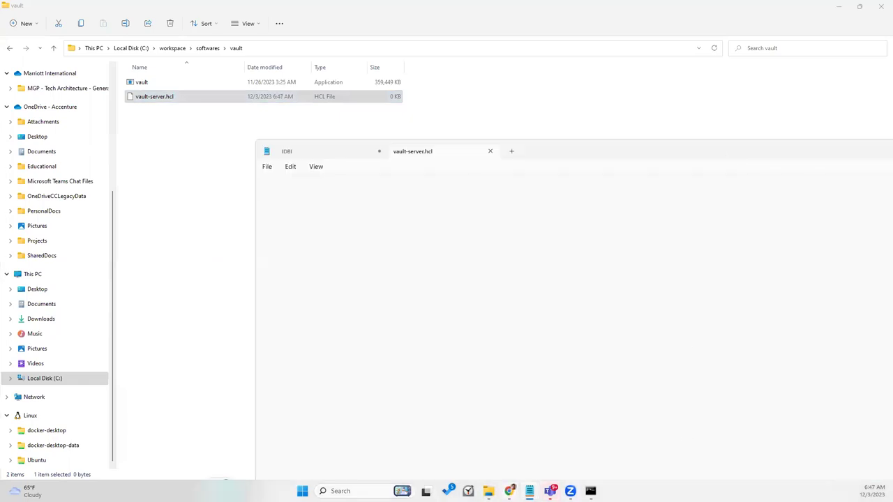
mouse_move(510, 491)
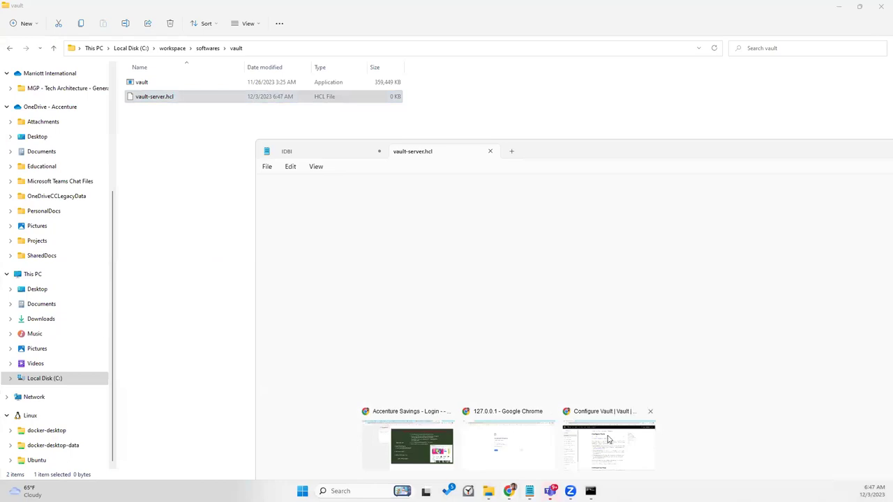
left_click(609, 437)
Step: Copy the tutorial's sample vault-server.hcl config (tcp listener 127.0.0.1:8200, file storage /tmp/vault-data)
scroll(226, 329, "down", 7)
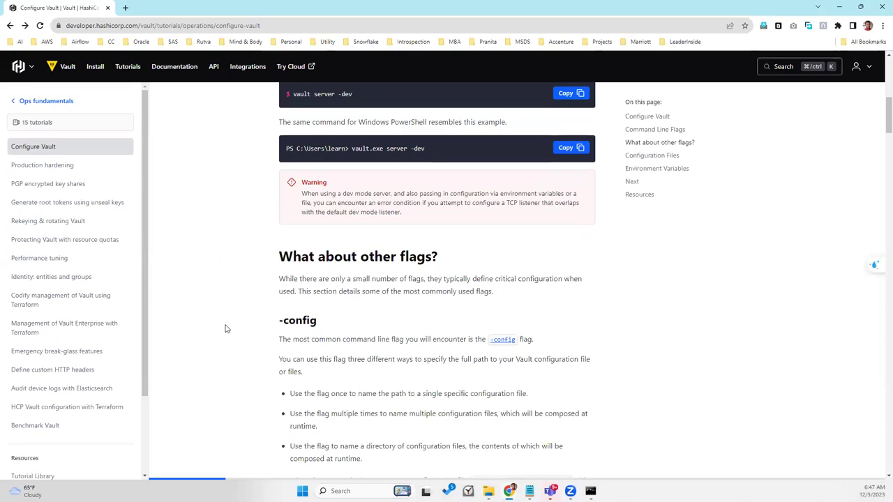
scroll(226, 329, "down", 7)
scroll(225, 328, "down", 5)
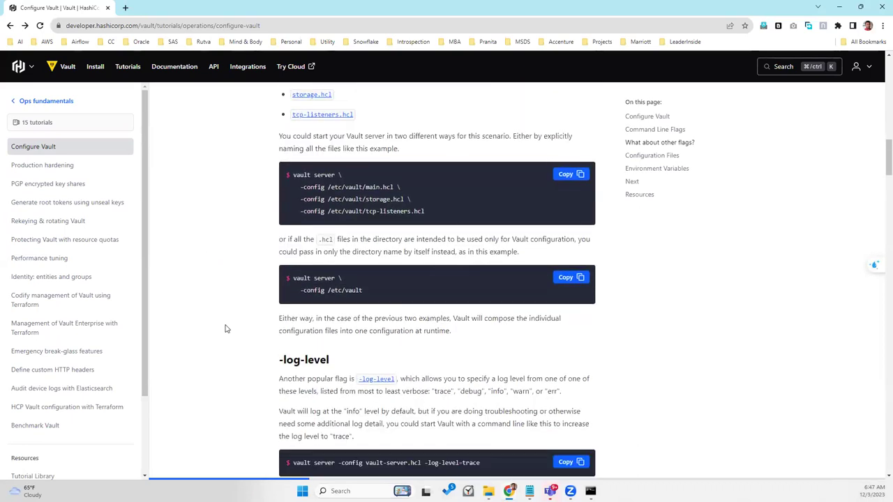
scroll(225, 329, "down", 3)
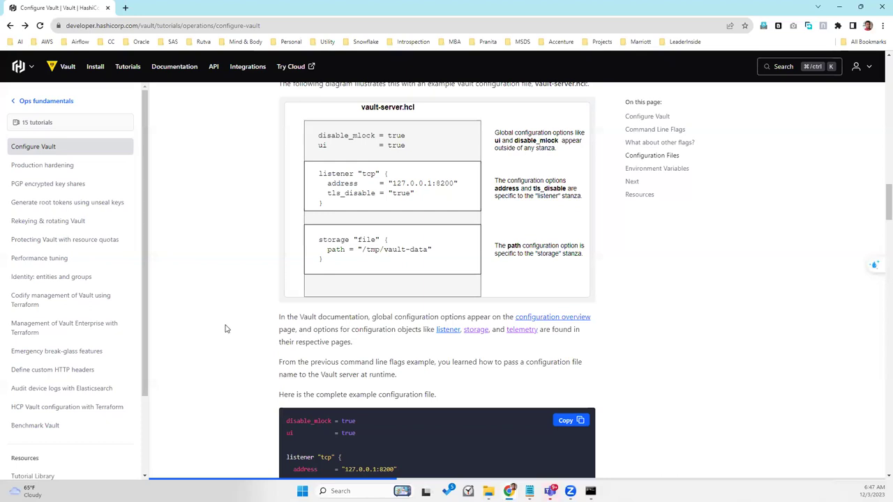
scroll(225, 329, "down", 3)
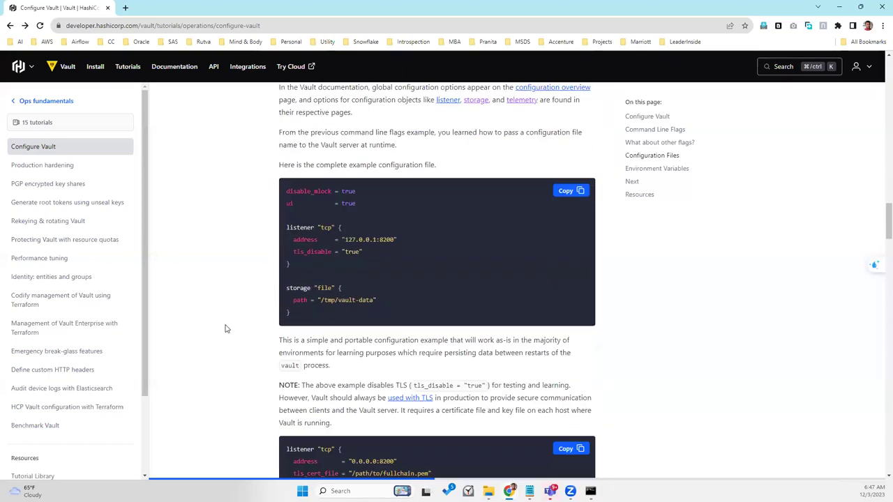
scroll(225, 329, "down", 2)
scroll(226, 328, "down", 5)
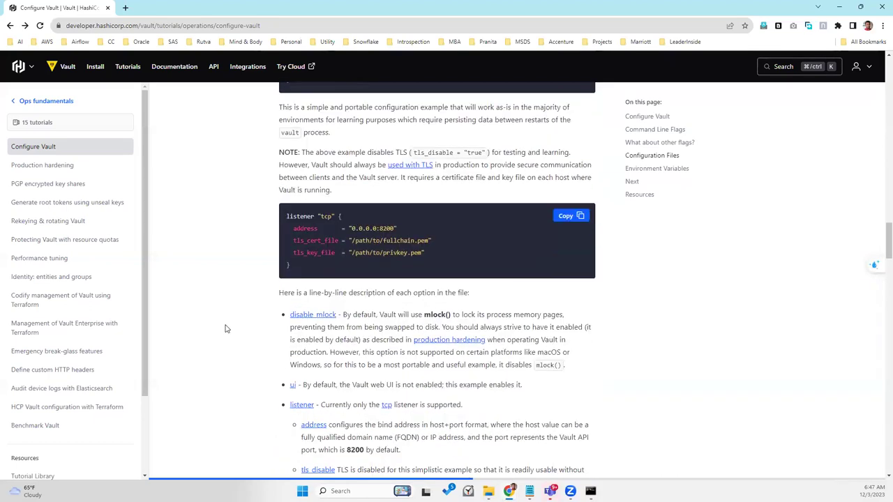
scroll(225, 329, "down", 2)
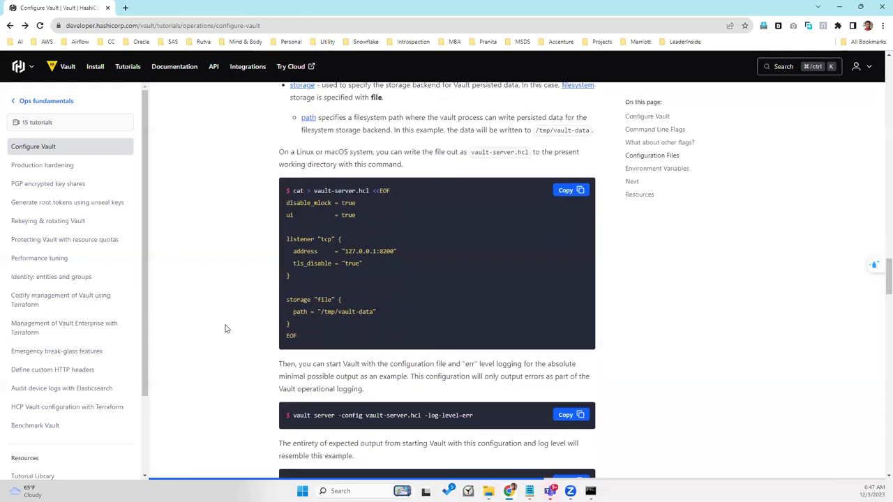
left_click_drag(285, 203, 314, 323)
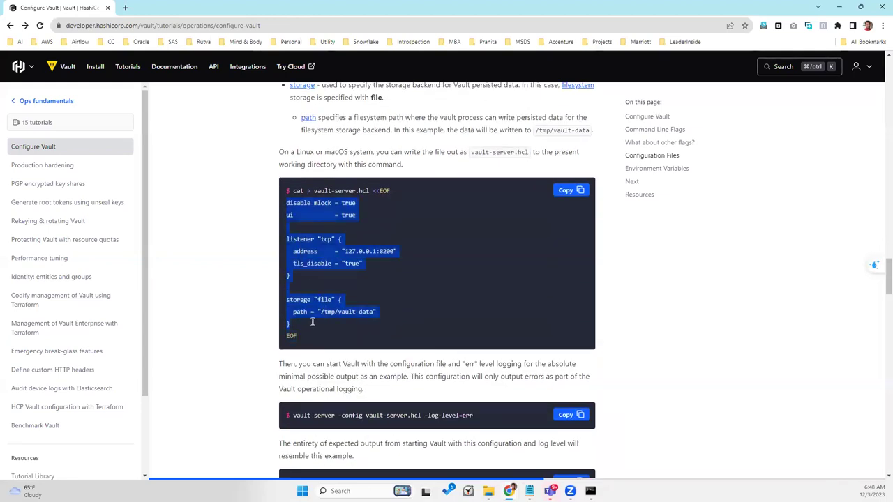
right_click(307, 311)
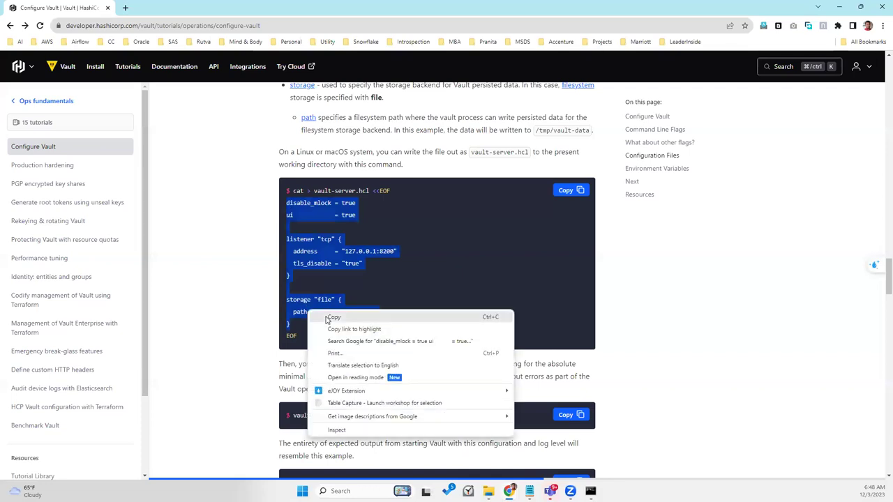
left_click(325, 316)
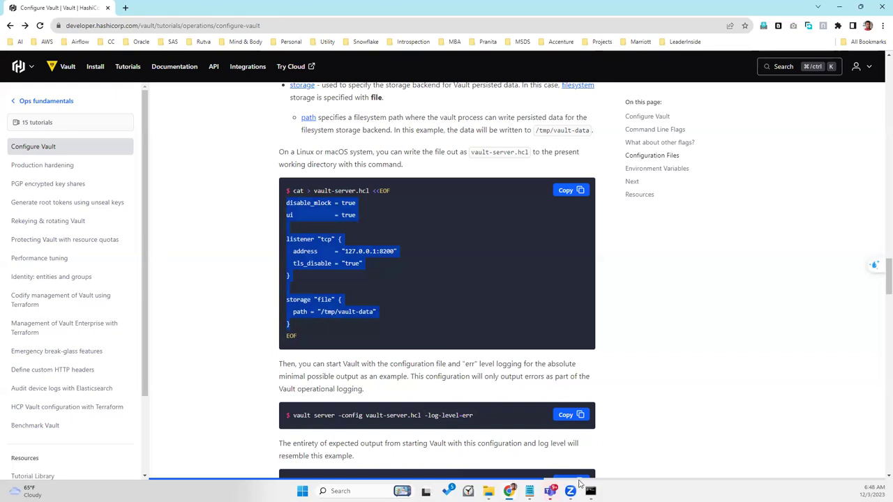
Step: Paste the copied Vault configuration into the empty vault-server.hcl in Notepad
mouse_move(530, 491)
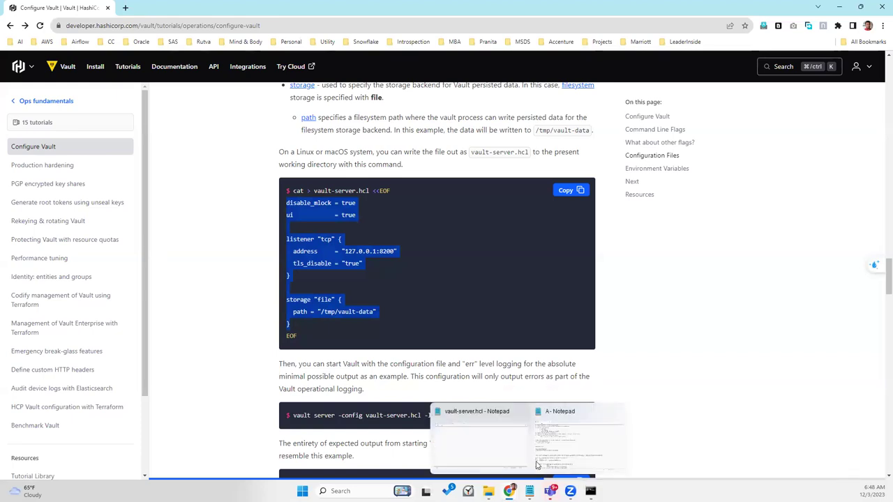
left_click(502, 439)
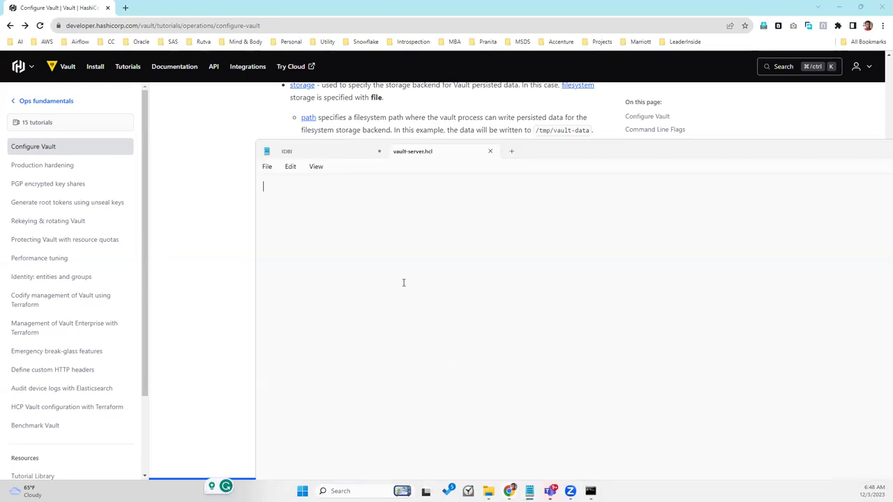
key("ctrl+v")
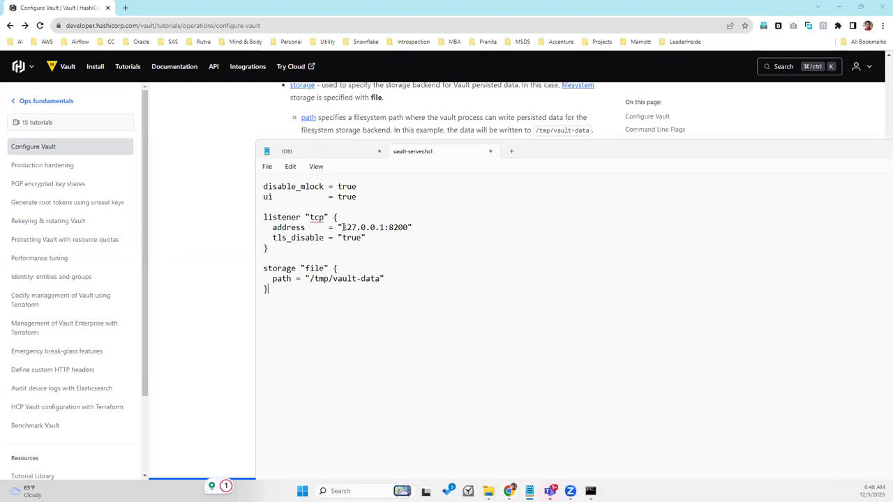
Step: Copy the vault folder's full path from File Explorer's address bar
mouse_move(317, 218)
left_click(488, 492)
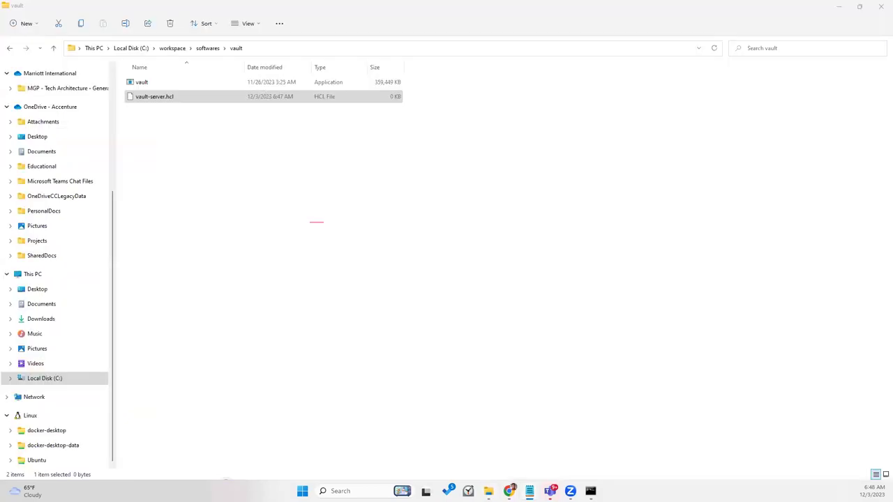
left_click(489, 491)
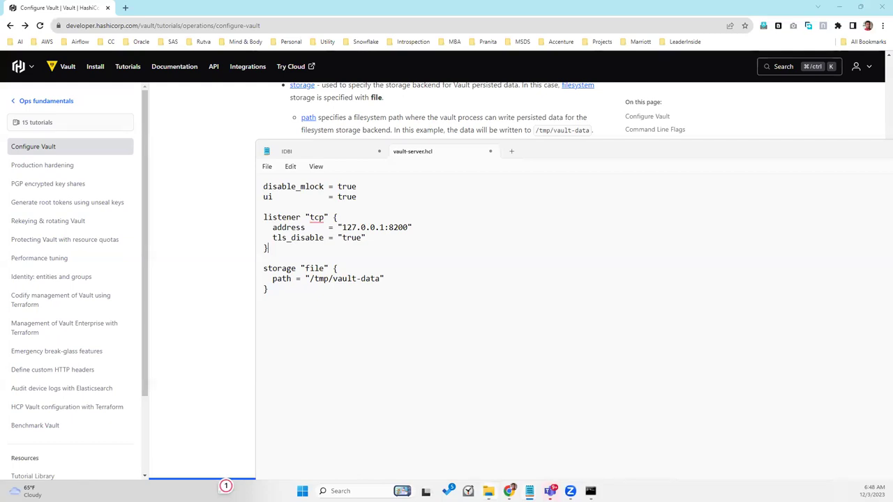
key("alt+Tab")
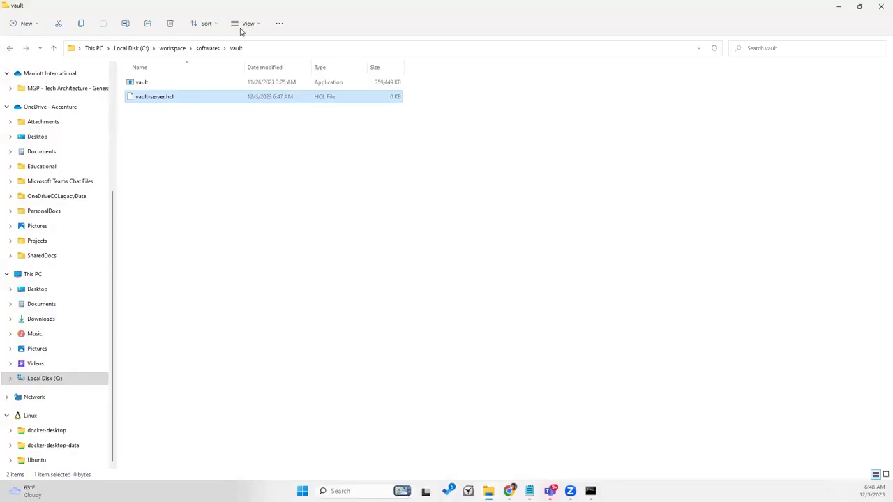
left_click(254, 49)
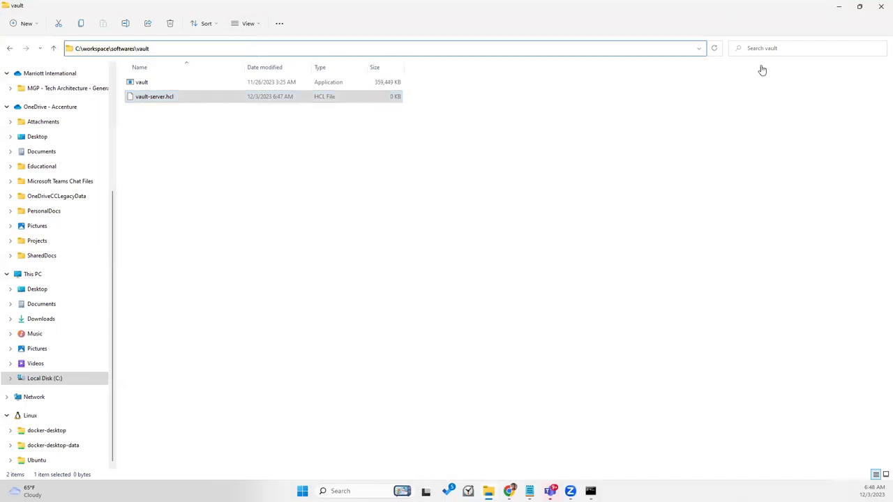
key("alt+Tab")
Step: Change the storage path to C:\workspace\softwares\vault\vault-data and save vault-server.hcl
left_click_drag(310, 278, 383, 277)
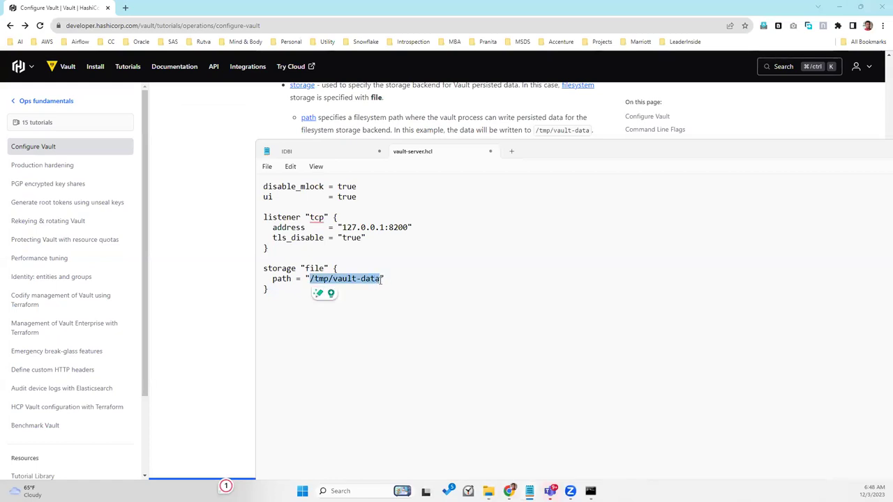
left_click(329, 278)
key("BackSpace")
key("BackSpace")
key("BackSpace")
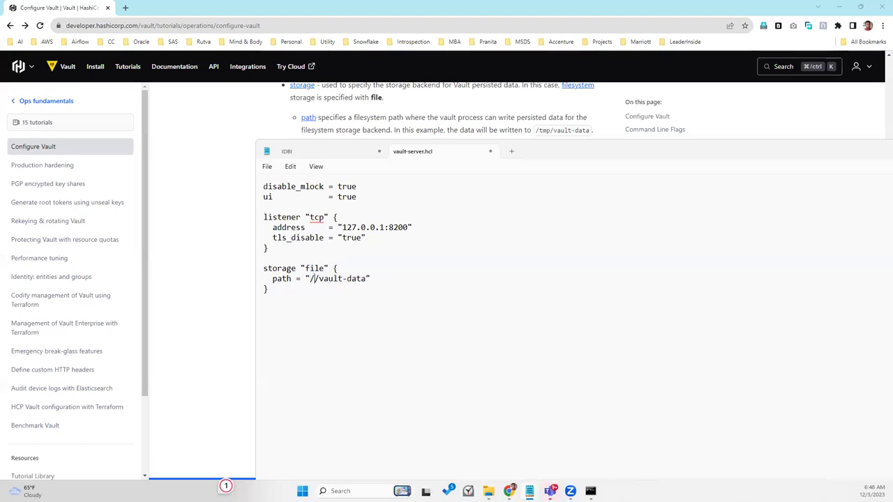
key("ctrl+v")
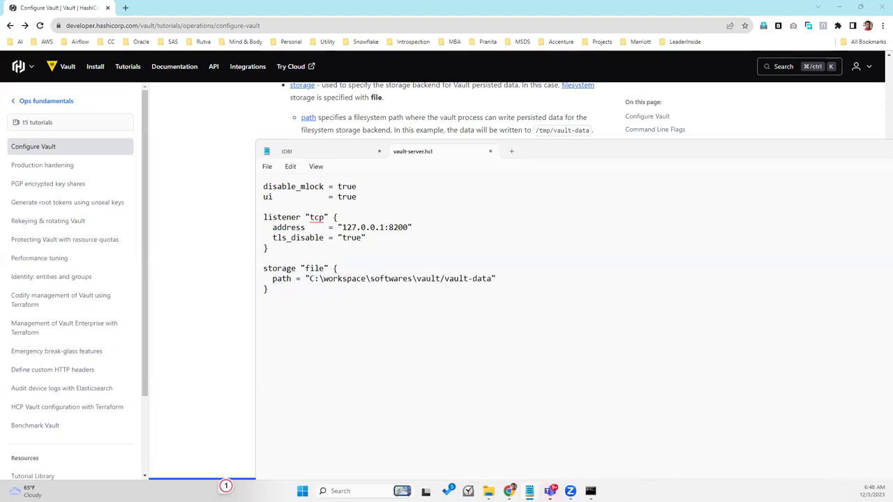
key("Delete")
type("\\")
key("ctrl+s")
Step: Bring the Configure Vault tutorial page back to the front
left_click(218, 125)
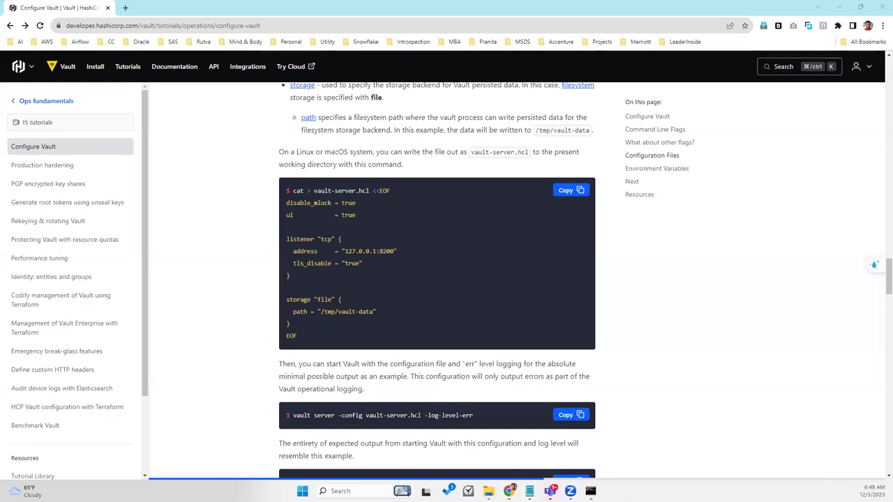
key("alt+Tab")
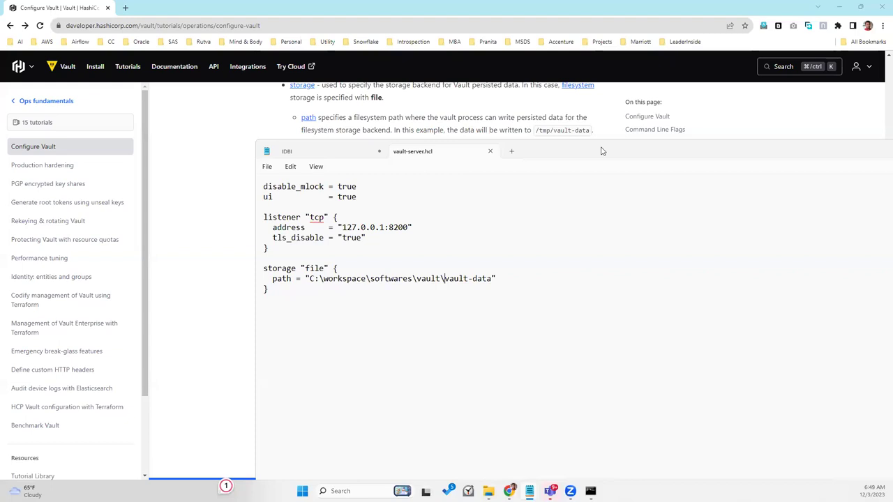
key("alt+Tab")
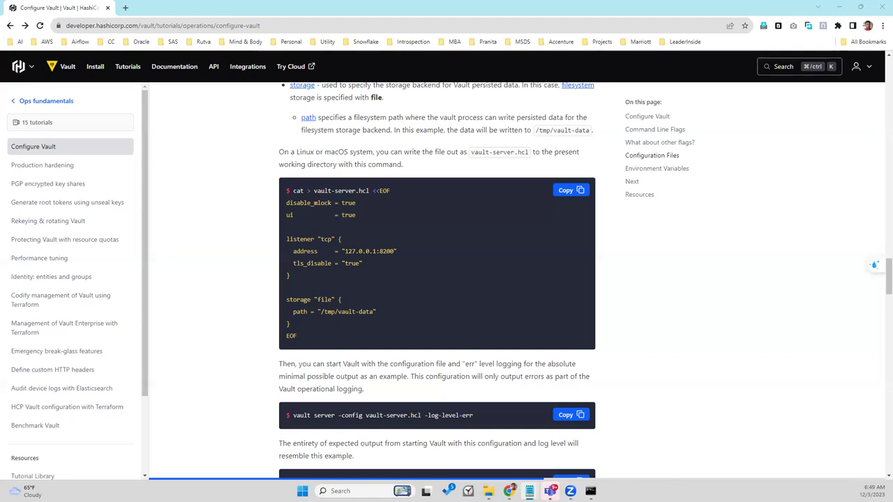
Step: Rerun the vault server command with vault-server.hcl in Command Prompt
mouse_move(591, 493)
left_click(591, 491)
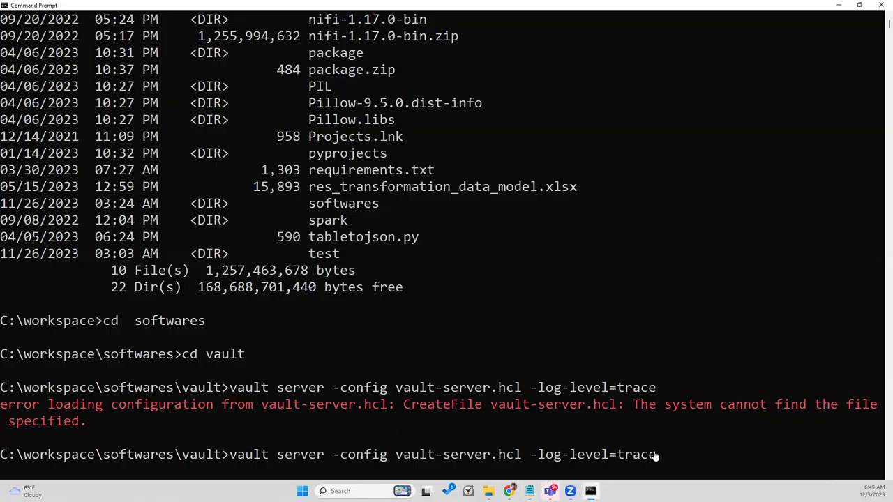
key("Left")
key("Left")
key("Left")
key("Left")
key("Left")
key("Left")
key("Left")
key("Left")
key("Left")
key("Left")
key("Left")
key("Left")
key("Left")
key("Left")
key("Left")
key("Left")
key("Left")
key("Left")
key("Left")
key("Left")
key("Left")
key("Left")
key("Left")
key("Left")
key("Right")
key("Right")
key("Right")
key("Right")
key("Right")
key("Right")
key("Right")
key("Right")
key("Right")
key("Right")
key("Right")
key("Right")
key("Right")
key("Right")
key("Right")
key("Right")
key("Right")
key("Right")
key("Right")
key("Right")
key("Right")
key("Return")
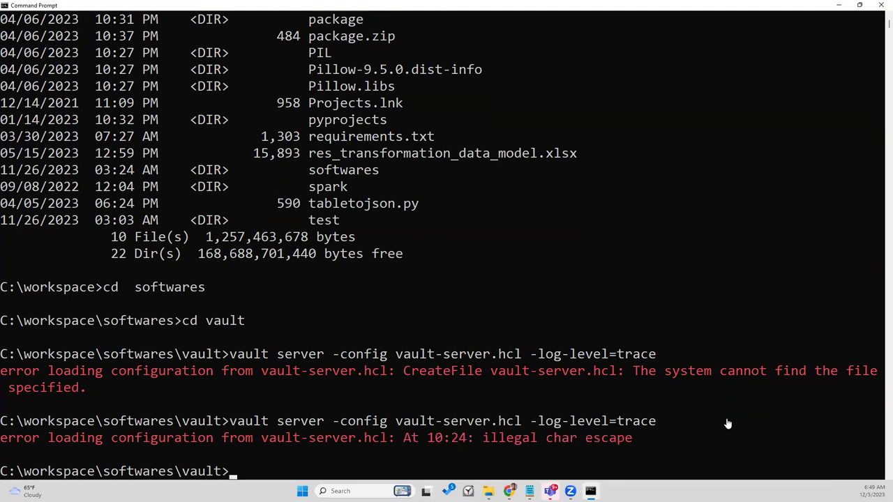
Step: Recall the server command and change its program name to vault.exe
key("Up")
key("Left")
key("Left")
key("Left")
key("Left")
key("Left")
key("Left")
key("Left")
key("Left")
key("Left")
key("Left")
key("Left")
key("Left")
key("Left")
key("Left")
key("Left")
key("Left")
key("Left")
key("Left")
key("Left")
key("Left")
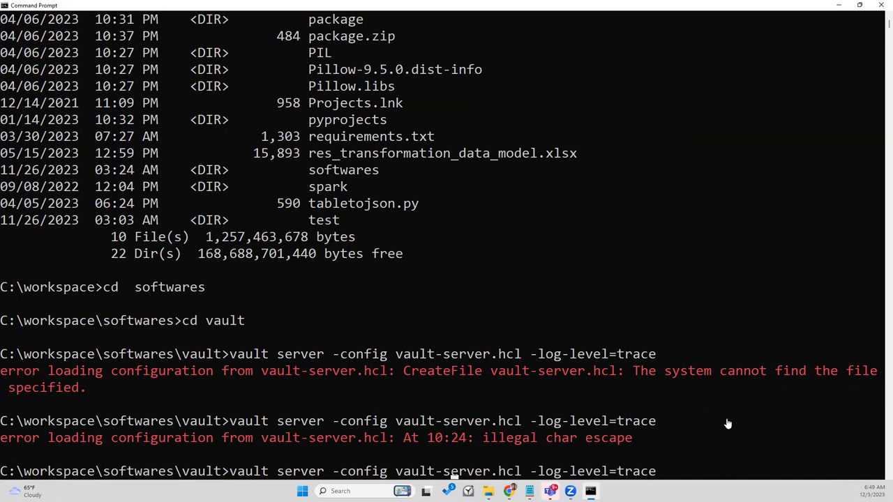
key("Left")
key("Left")
type(".exr")
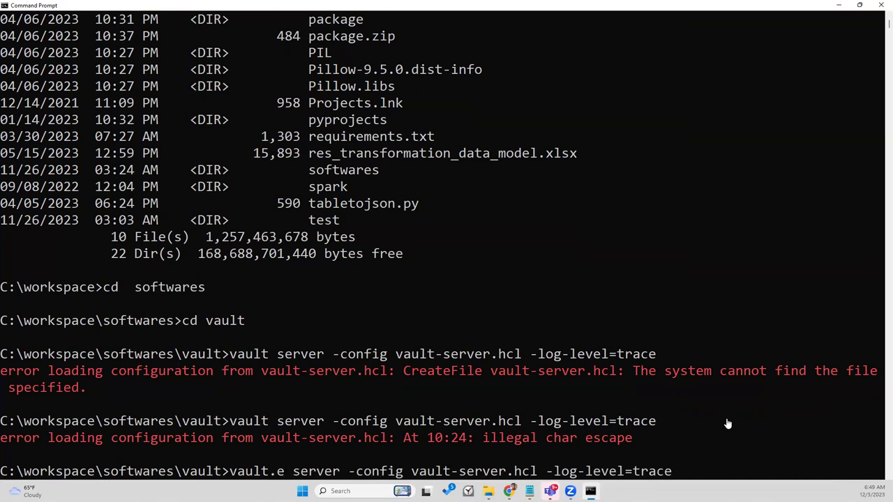
key("BackSpace")
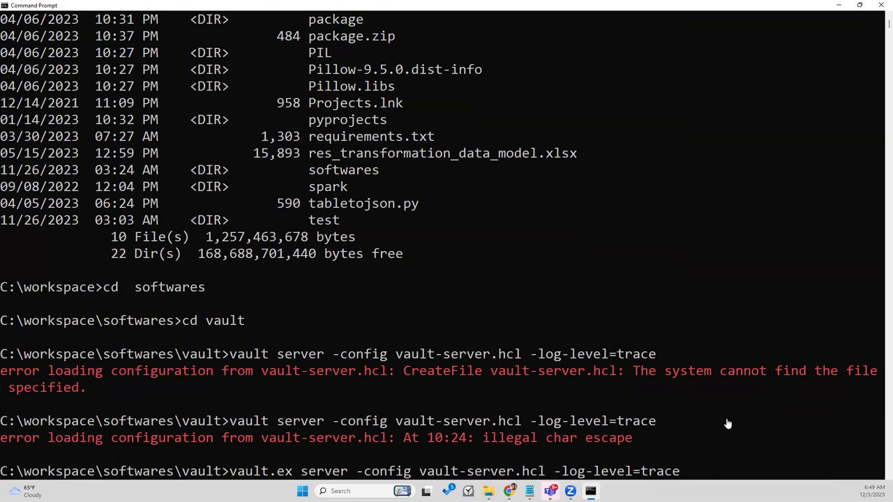
type("e")
key("Right")
key("Right")
key("Right")
key("Right")
key("Right")
key("Right")
key("Right")
key("Right")
key("Right")
key("Right")
key("Right")
key("Right")
key("Right")
key("Right")
key("Right")
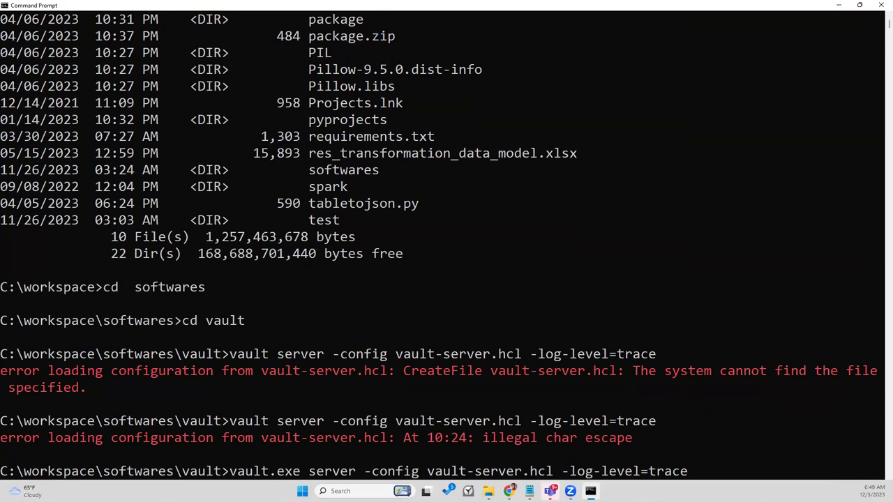
key("alt+Tab")
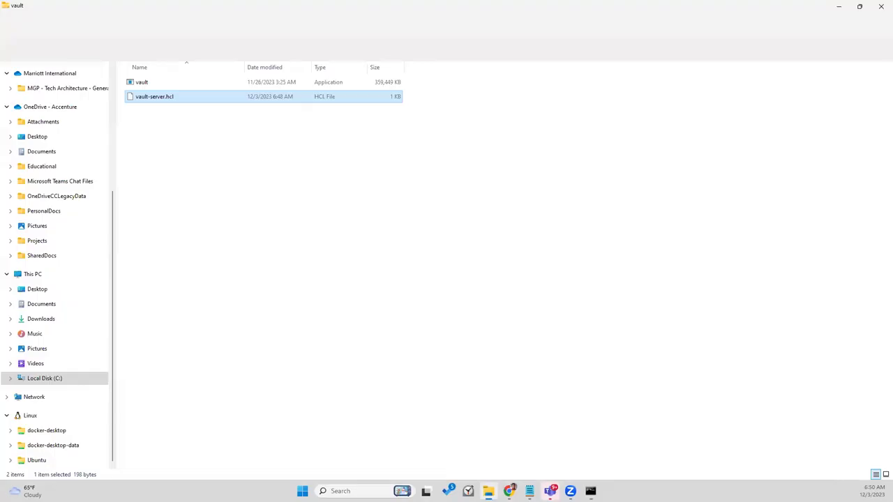
Step: Put the vault folder path and a backslash before vault-server.hcl, then run vault.exe server
left_click(293, 54)
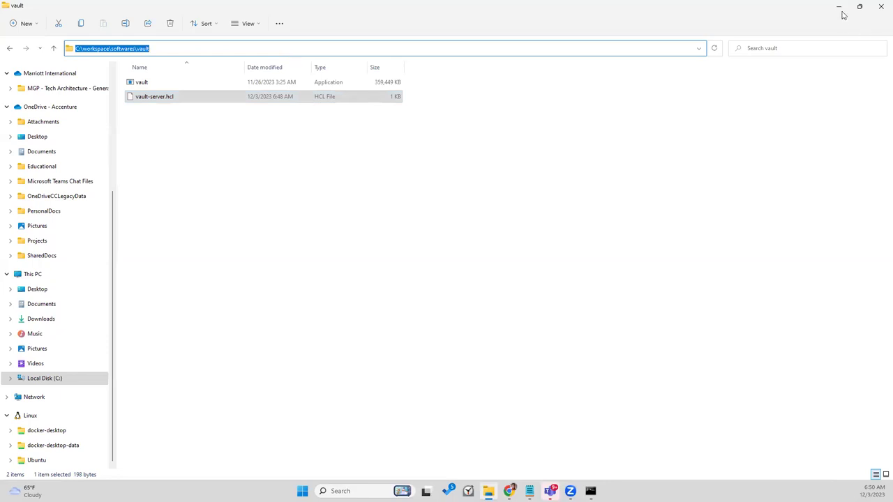
key("alt+Tab")
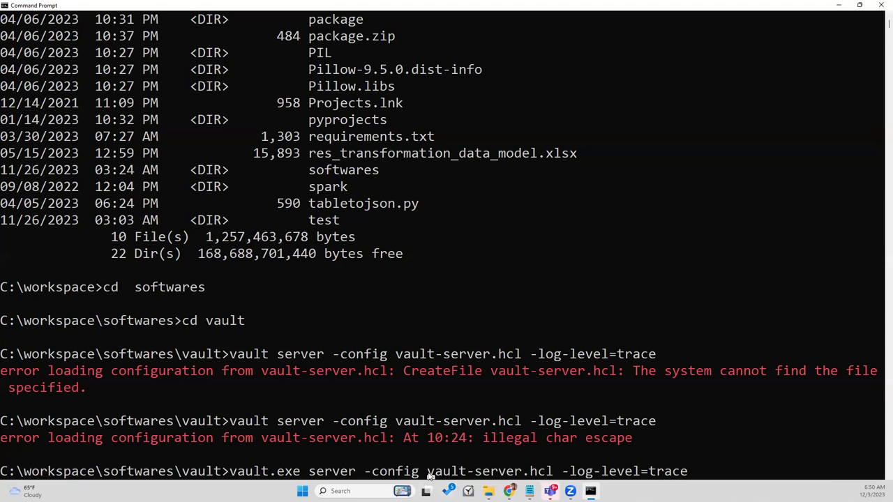
key("ctrl+v")
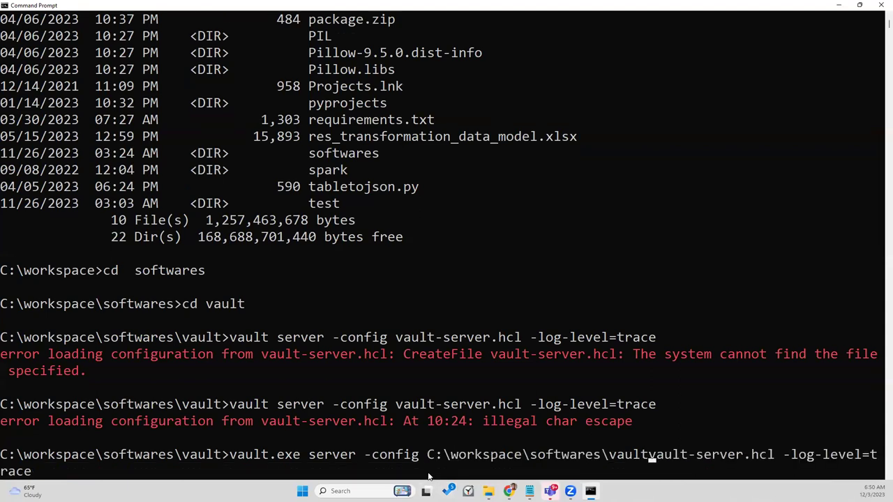
type("\\")
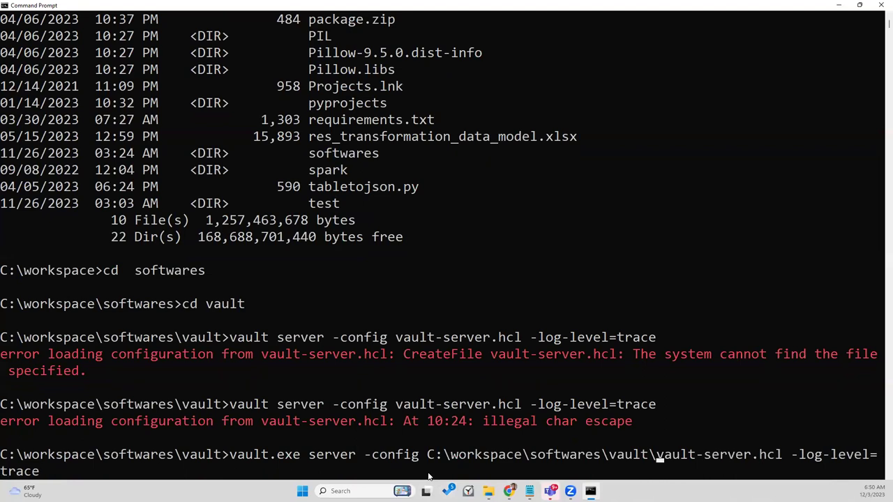
key("Return")
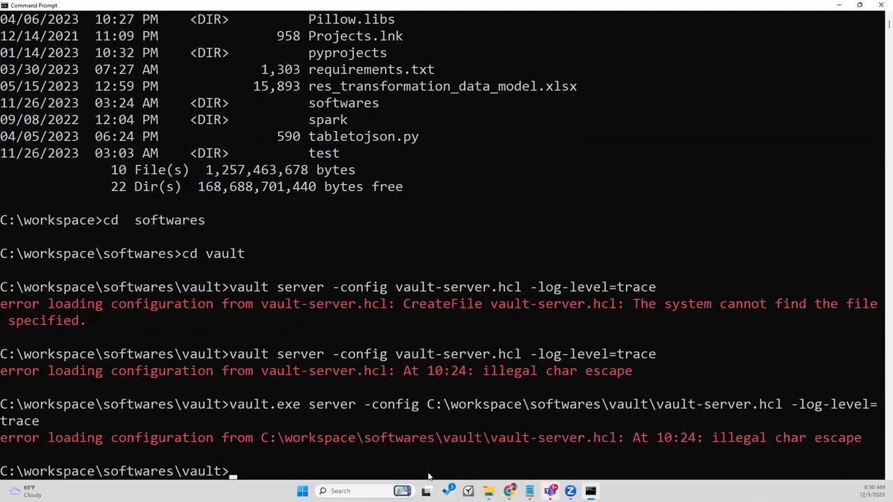
mouse_move(529, 491)
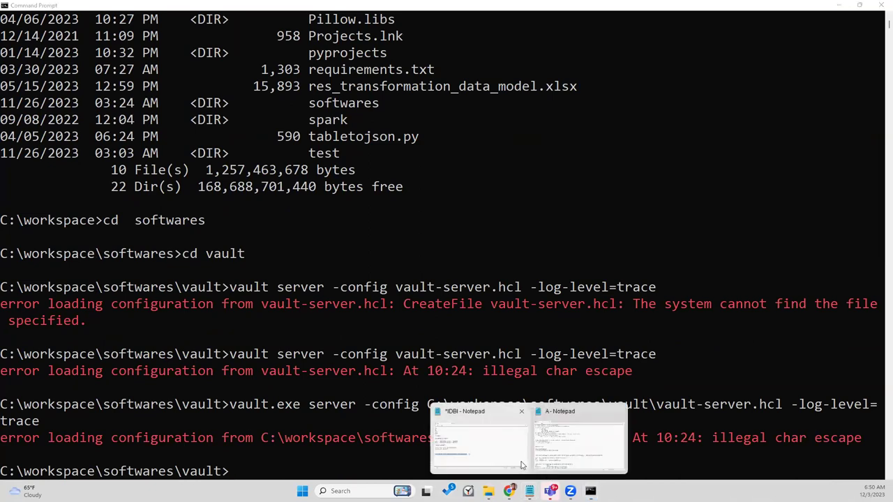
left_click(553, 443)
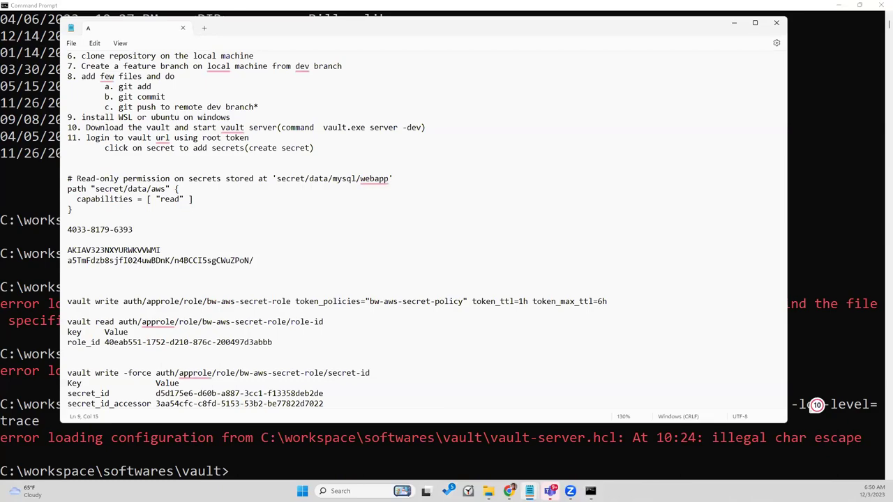
key("alt+Tab")
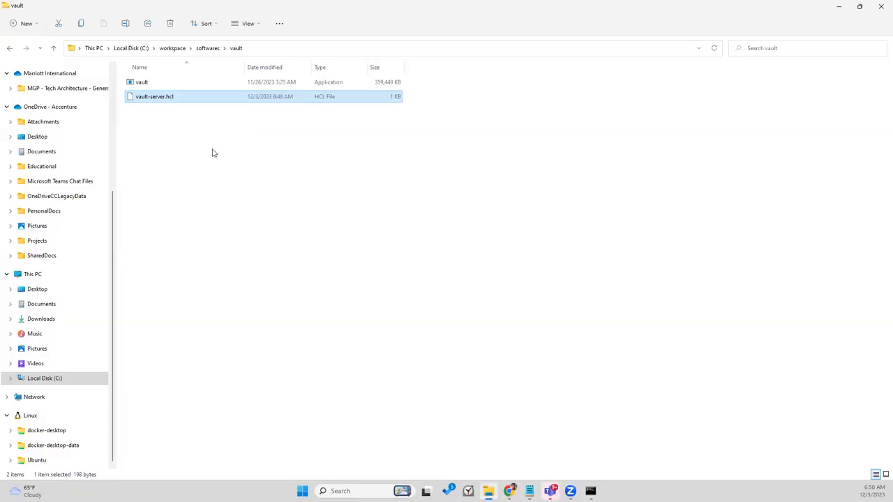
left_click(213, 153)
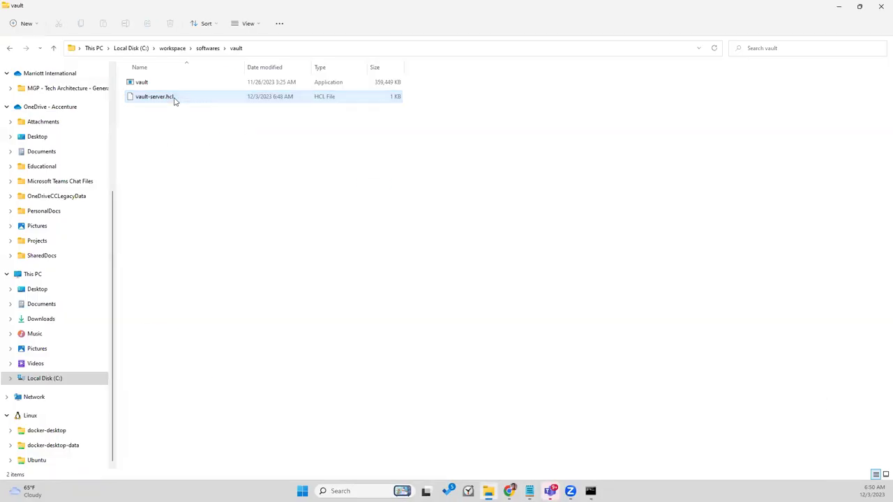
right_click(179, 104)
mouse_move(241, 177)
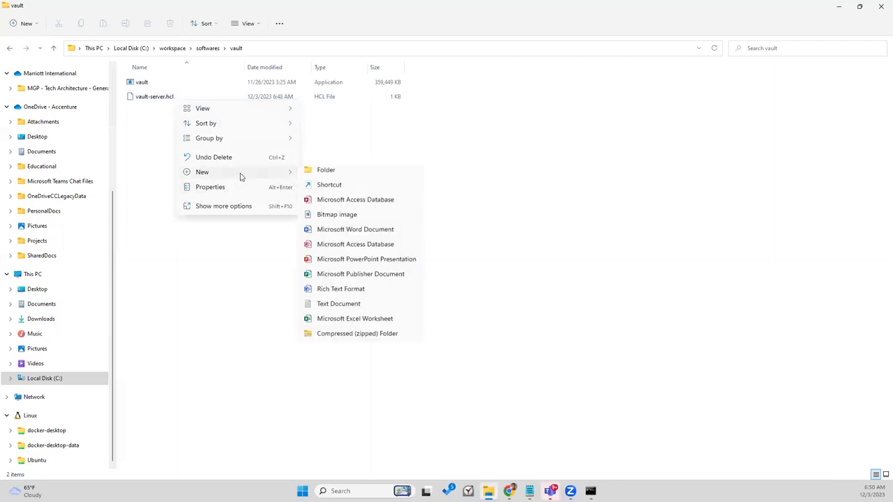
left_click(146, 97)
double_click(146, 96)
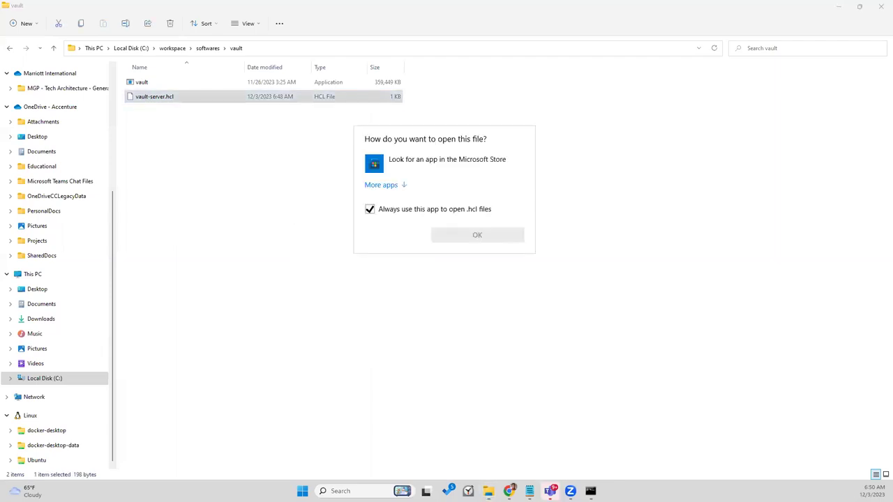
key("Escape")
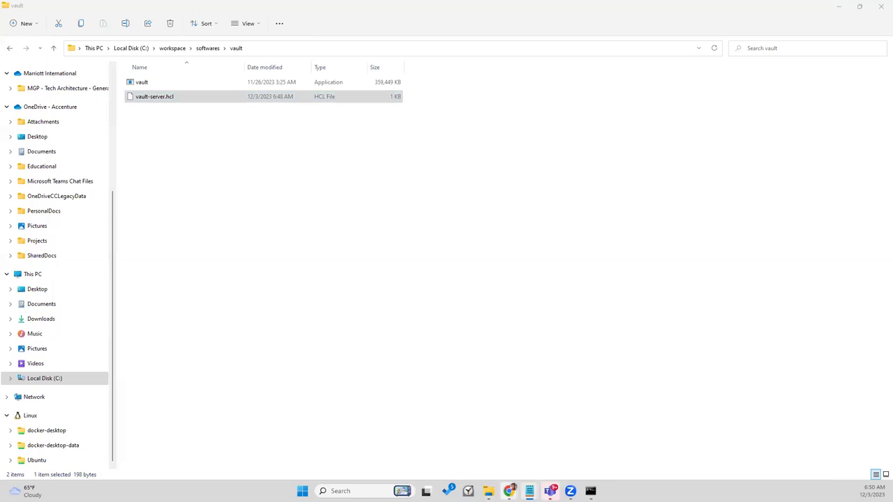
left_click(590, 491)
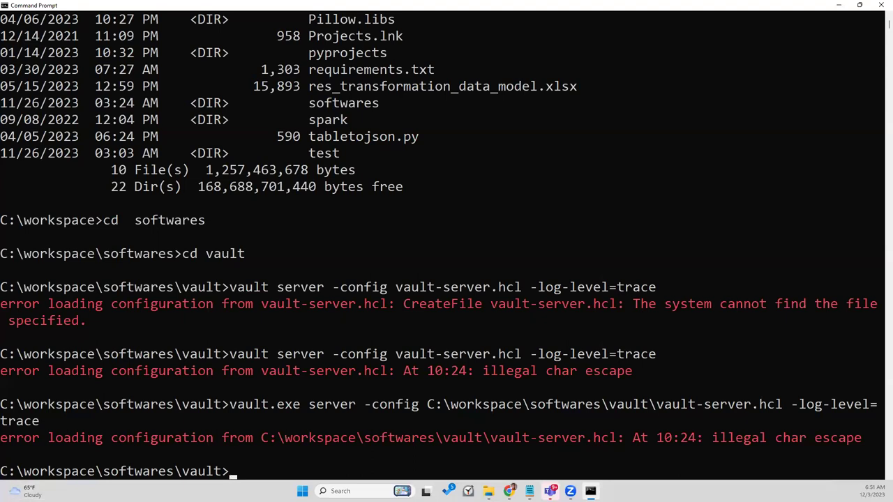
Step: Double the backslashes in vault-server.hcl's storage path and save the file
key("alt+Tab")
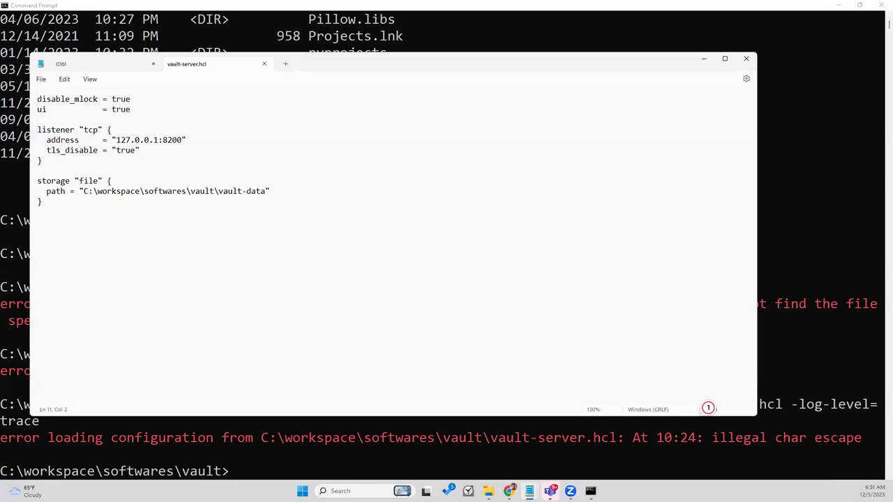
key("Down")
key("Down")
key("Down")
key("Down")
key("Down")
key("Down")
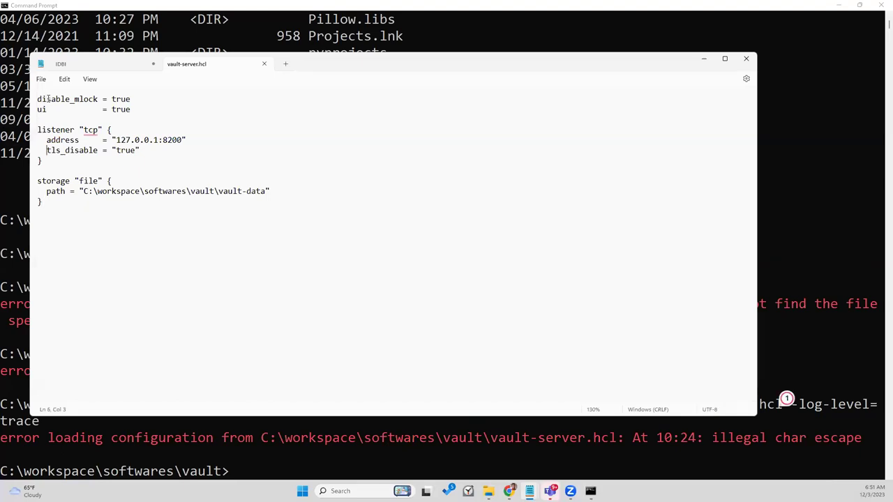
key("Down")
key("Down")
key("Down")
key("Right")
key("Right")
left_click(57, 150)
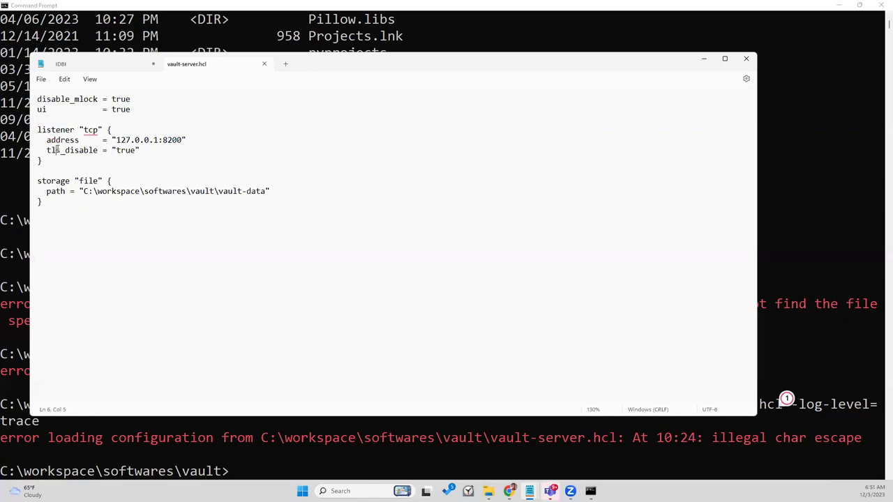
left_click(50, 190)
key("Right")
key("Right")
key("Right")
type("\\")
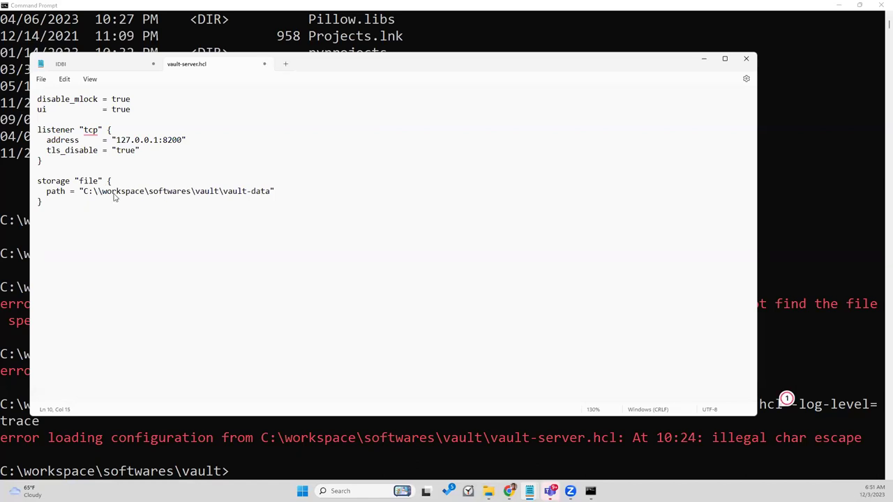
left_click(148, 192)
type("\\")
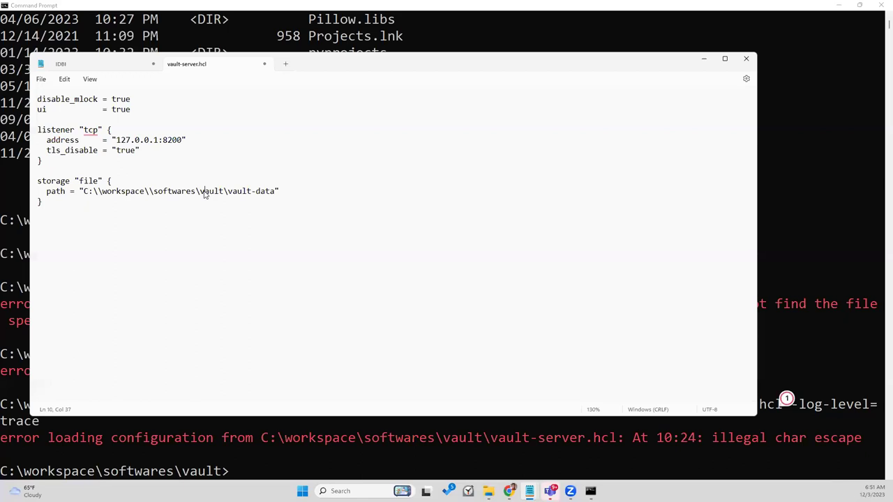
type("\\")
left_click(233, 193)
type("\\")
key("ctrl+s")
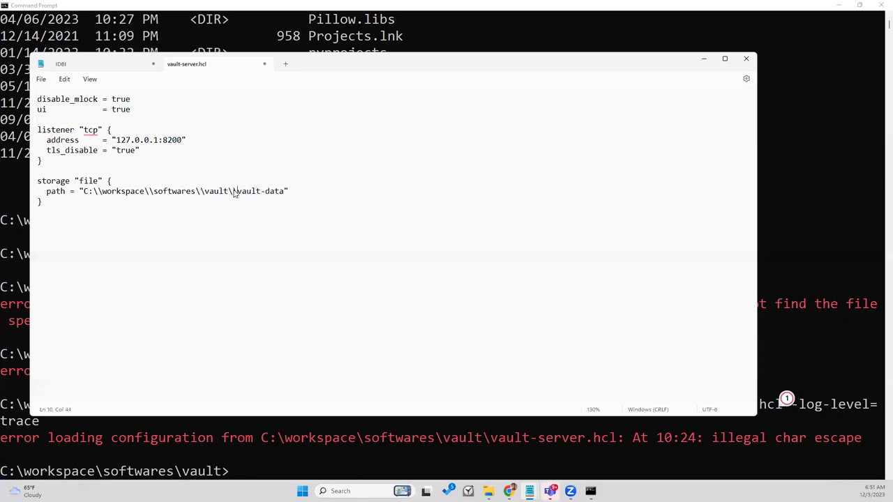
Step: Rerun the vault.exe server command in Command Prompt
left_click(333, 465)
key("Up")
key("Return")
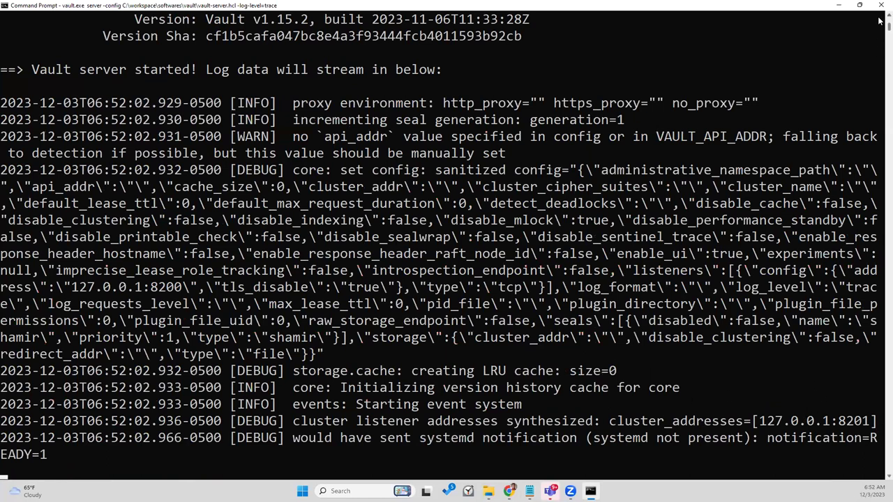
Step: Scroll through the server output to review the file storage and 127.0.0.1:8200 listener settings
scroll(880, 23, "up", 2)
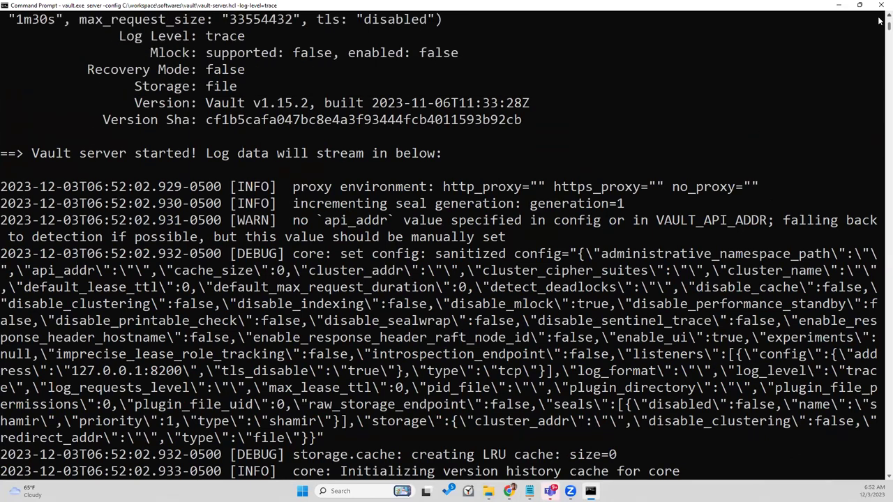
scroll(880, 23, "up", 1)
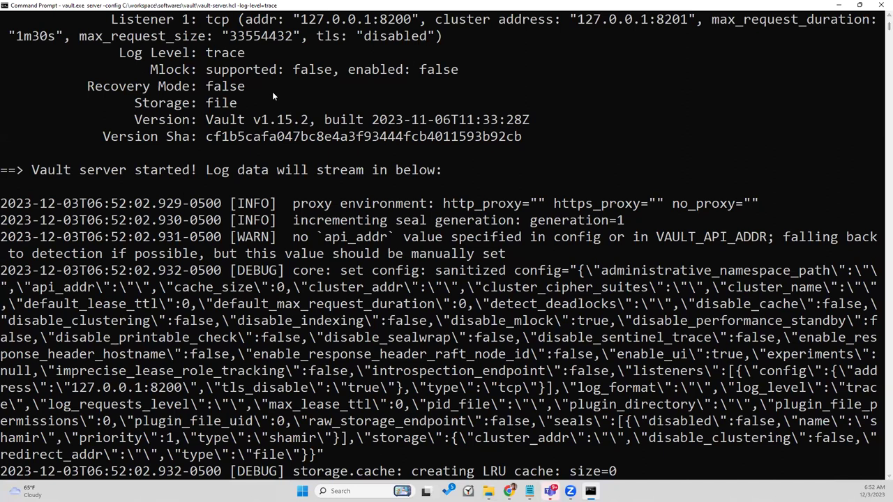
double_click(222, 104)
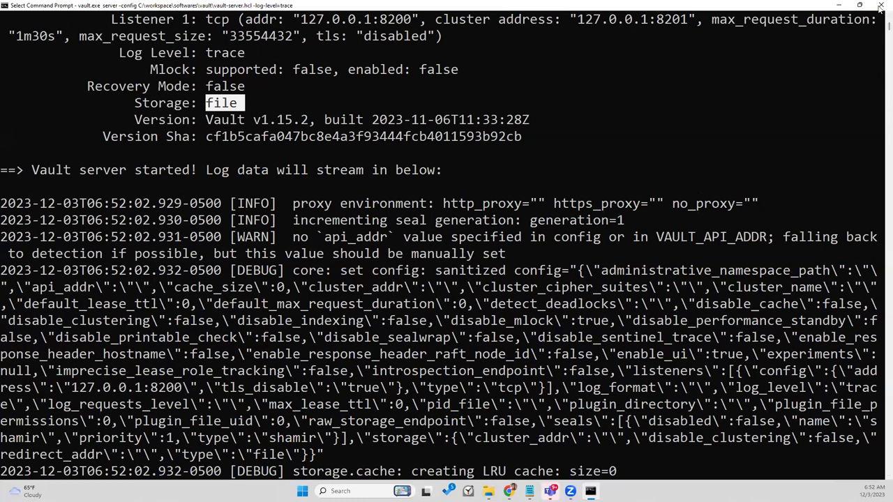
scroll(880, 22, "up", 5)
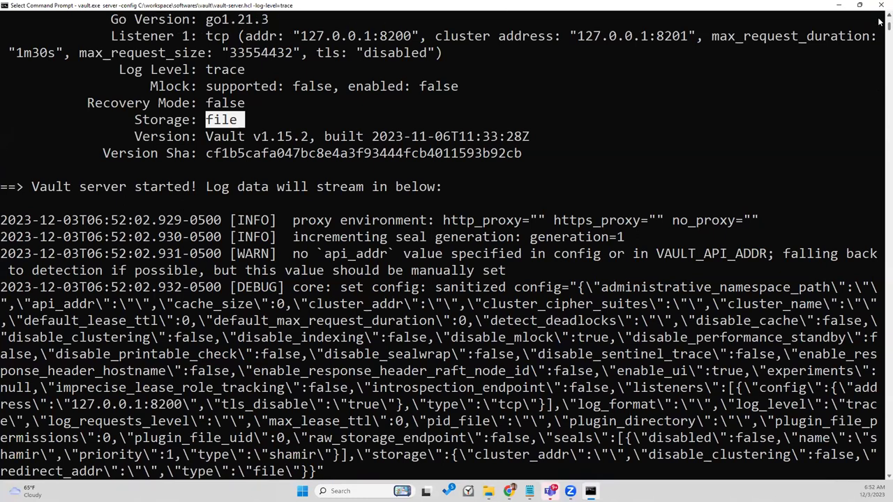
scroll(881, 23, "up", 3)
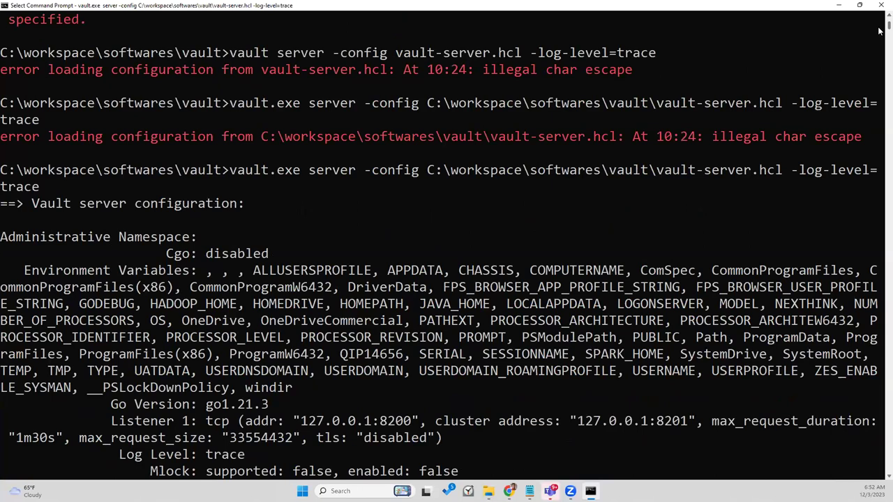
scroll(880, 30, "down", 10)
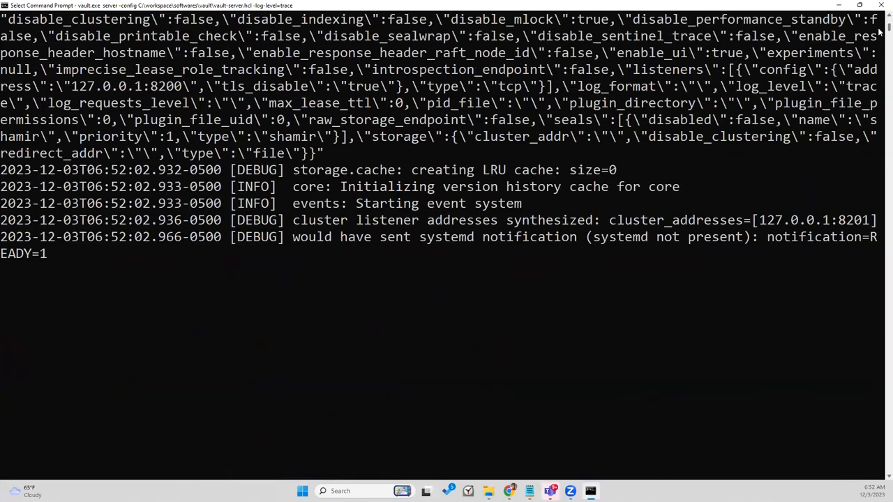
scroll(881, 30, "up", 6)
scroll(880, 31, "up", 2)
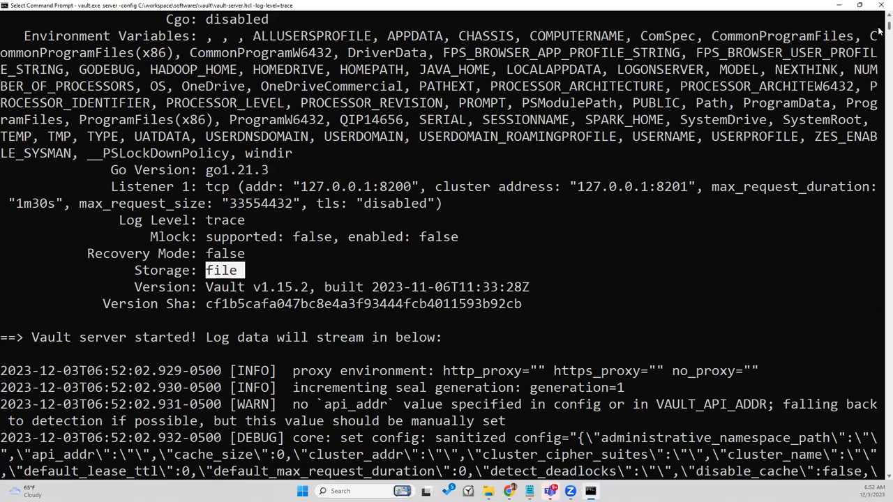
scroll(880, 31, "down", 2)
scroll(880, 31, "down", 3)
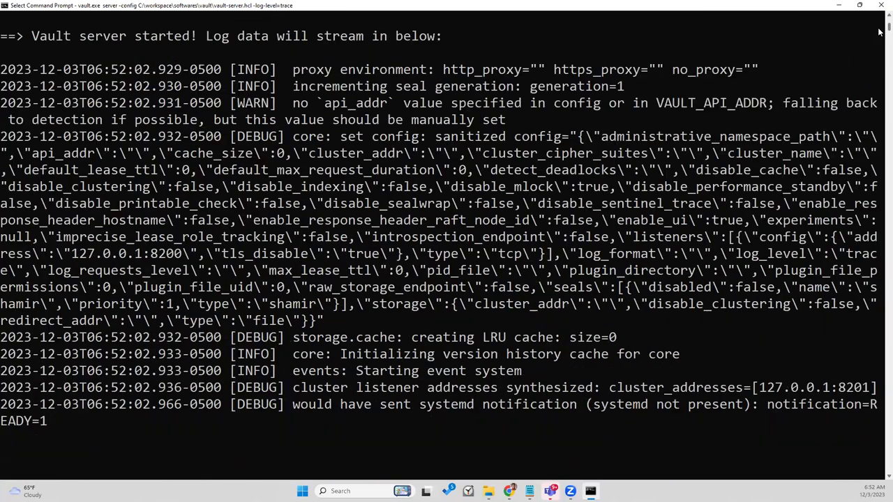
scroll(880, 31, "down", 3)
scroll(880, 30, "up", 3)
scroll(880, 31, "up", 6)
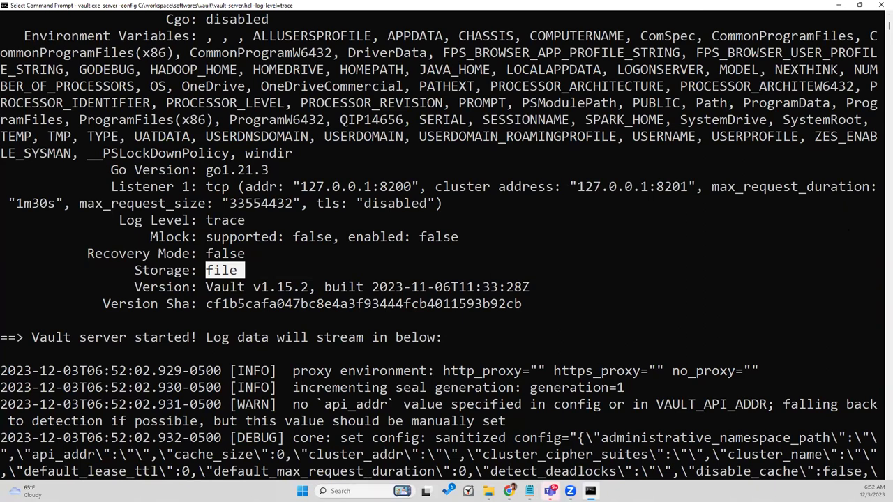
key("alt+Tab")
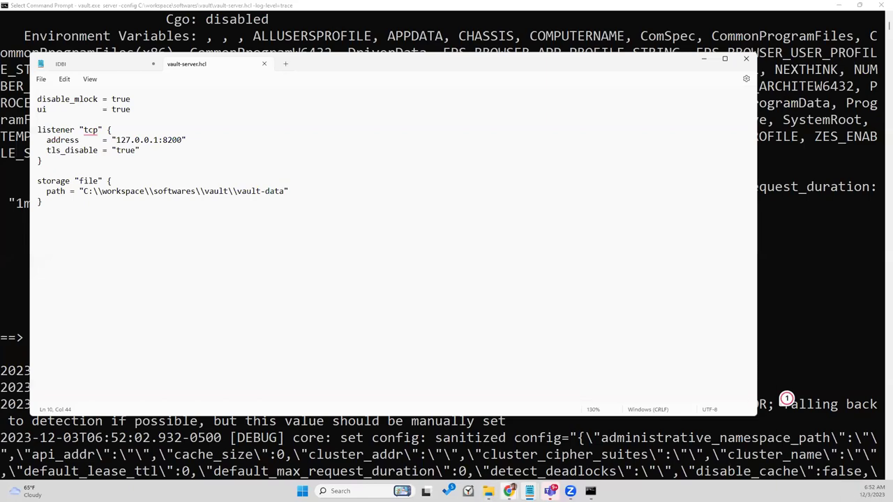
key("alt+Tab")
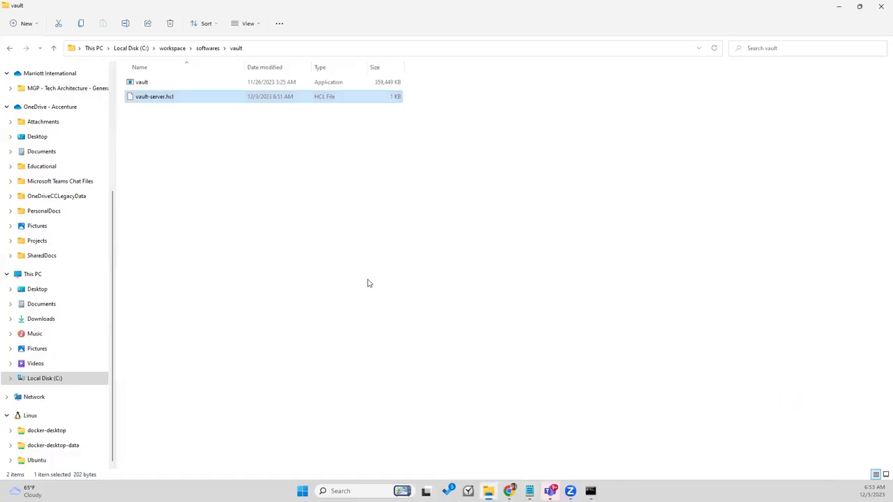
left_click(369, 283)
right_click(250, 199)
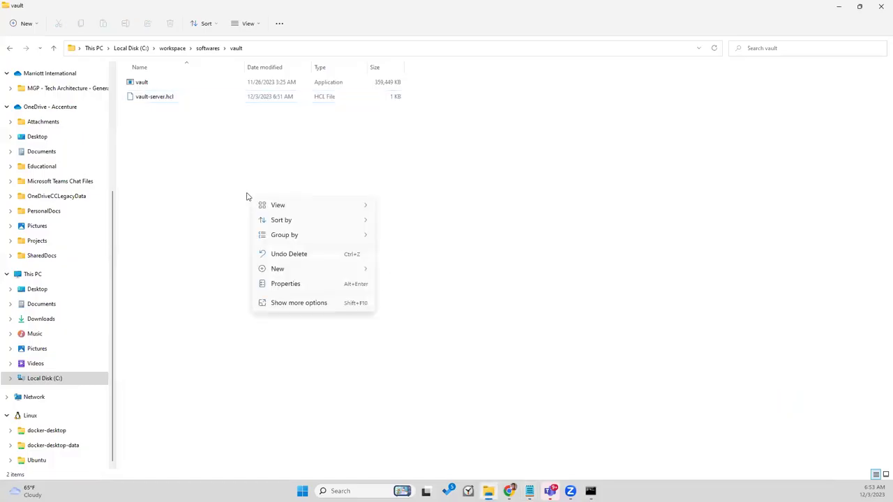
left_click(222, 179)
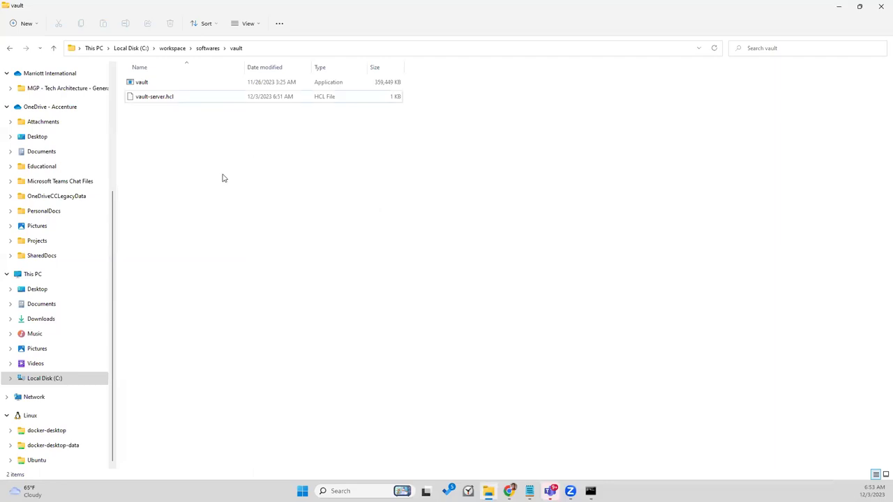
left_click(714, 50)
left_click(841, 9)
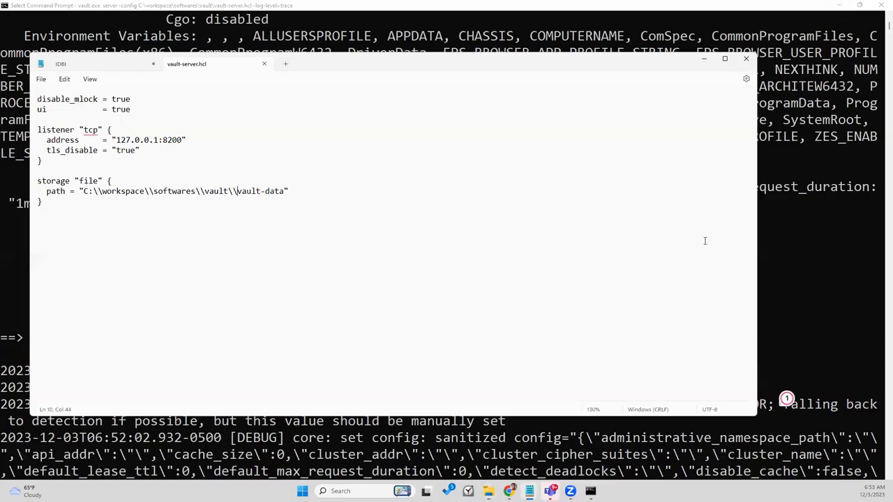
left_click(813, 278)
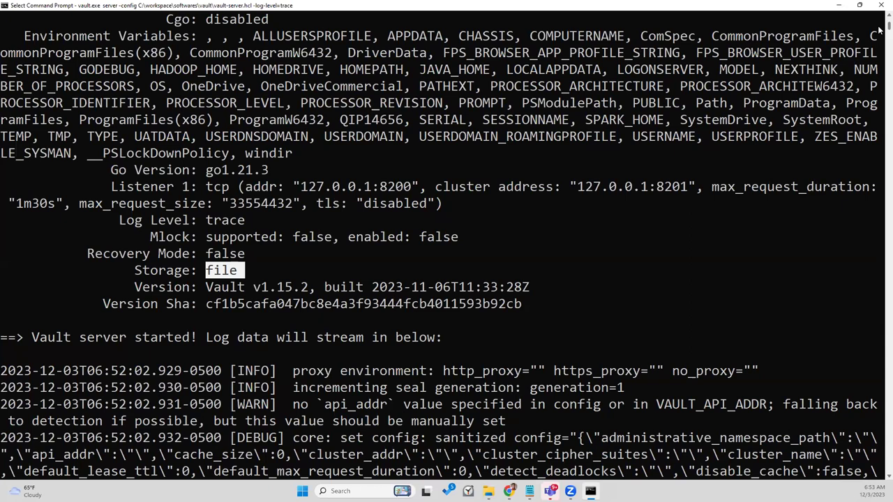
scroll(880, 28, "down", 3)
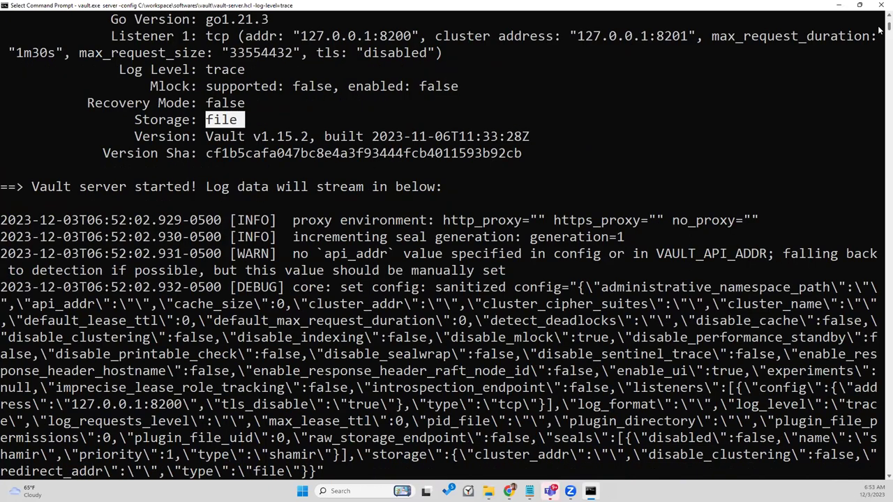
scroll(880, 31, "down", 3)
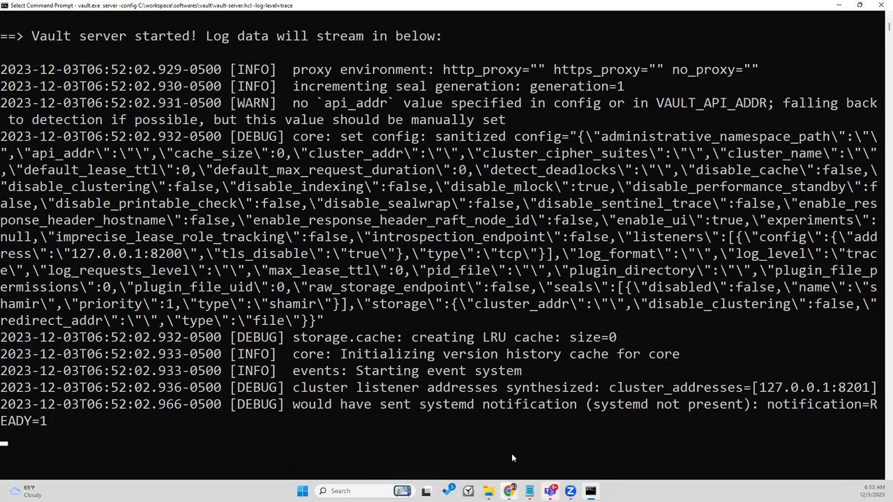
Step: Reload the Vault UI at 127.0.0.1:8200 in Chrome
mouse_move(509, 492)
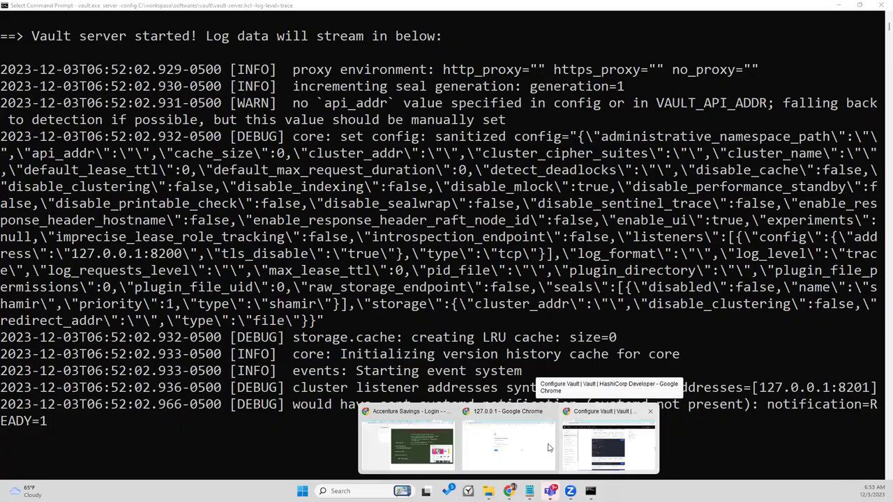
left_click(526, 445)
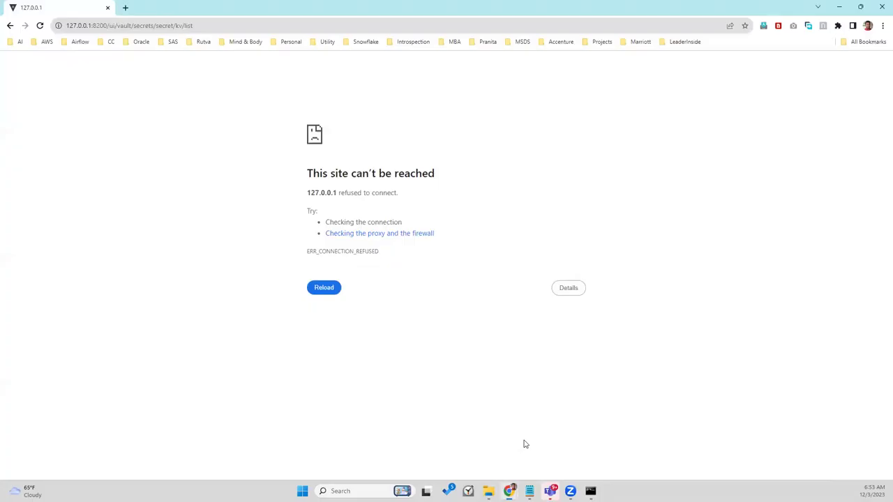
left_click(162, 28)
key("ctrl+c")
key("Return")
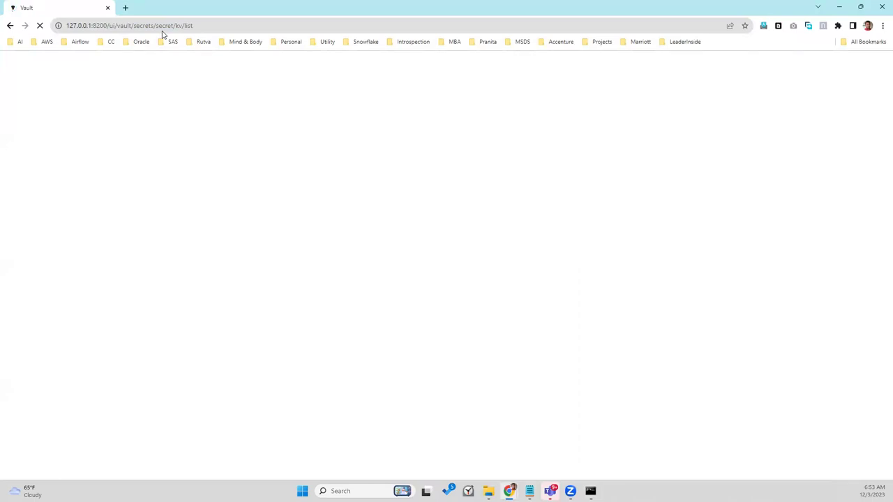
mouse_move(509, 490)
left_click(591, 491)
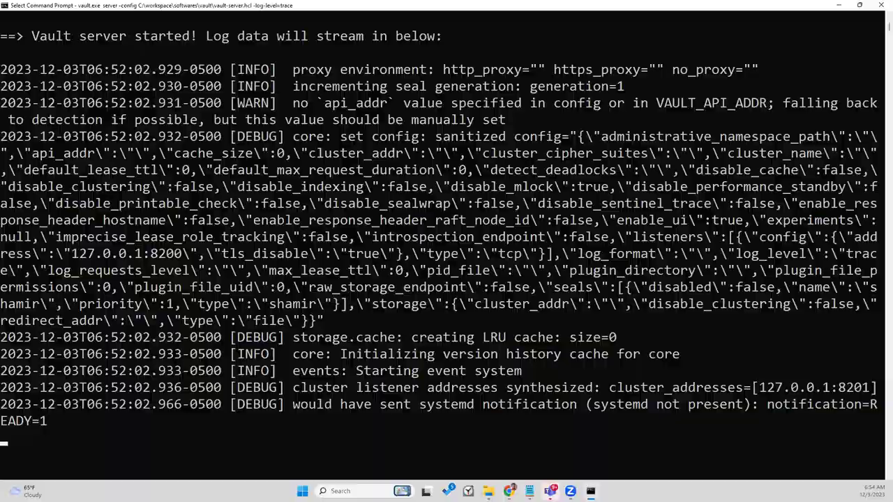
key("alt+Tab")
Step: Try 127.0.0.1:8201 in a new tab, then return to the Vault tab and minimize Chrome
left_click(129, 25)
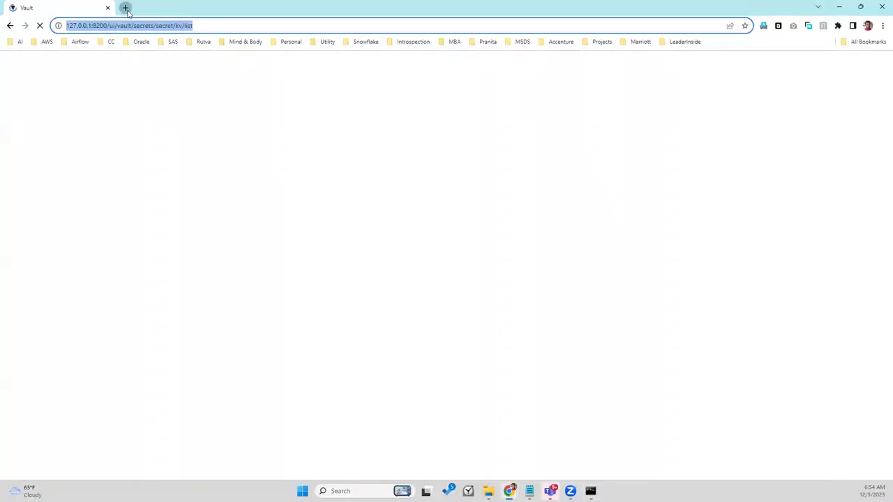
left_click(126, 8)
key("ctrl+v")
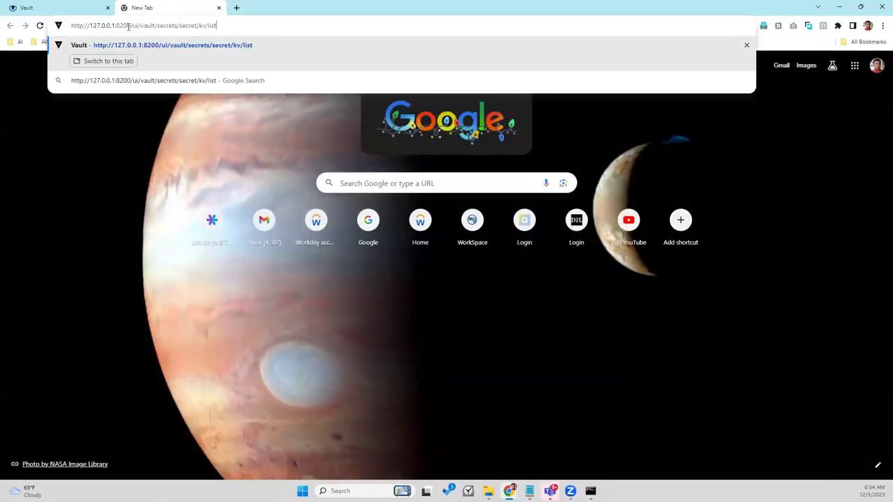
left_click_drag(127, 26, 234, 30)
type("127.0.0.1:8201")
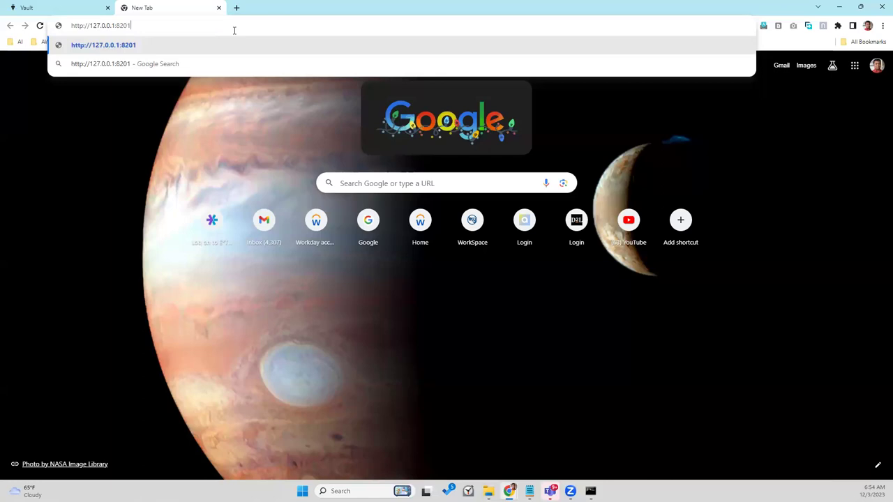
key("Return")
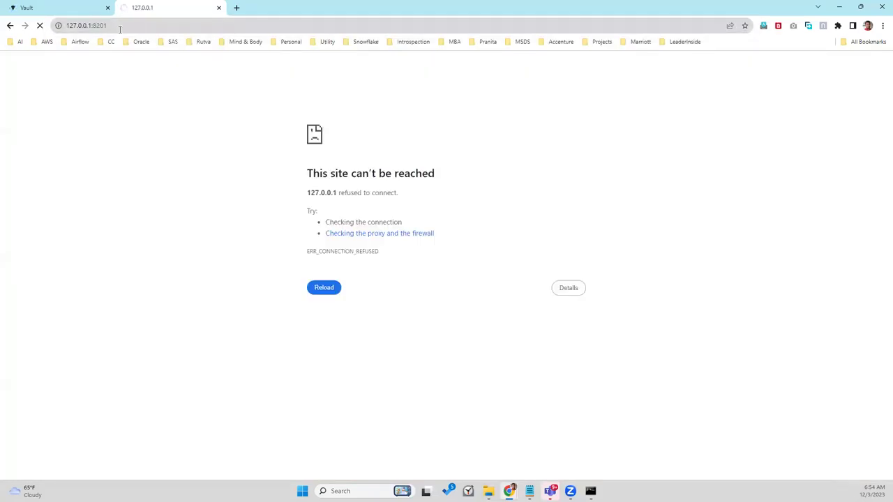
left_click(120, 28)
key("Return")
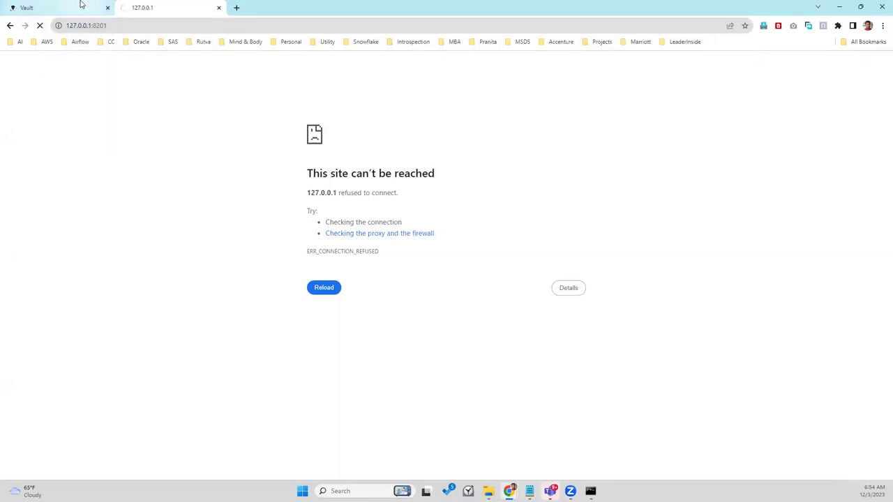
left_click(81, 5)
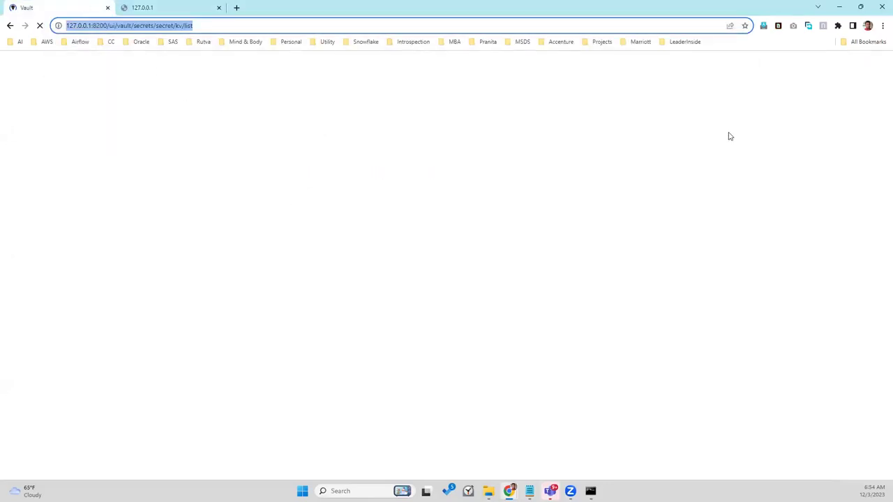
left_click(839, 6)
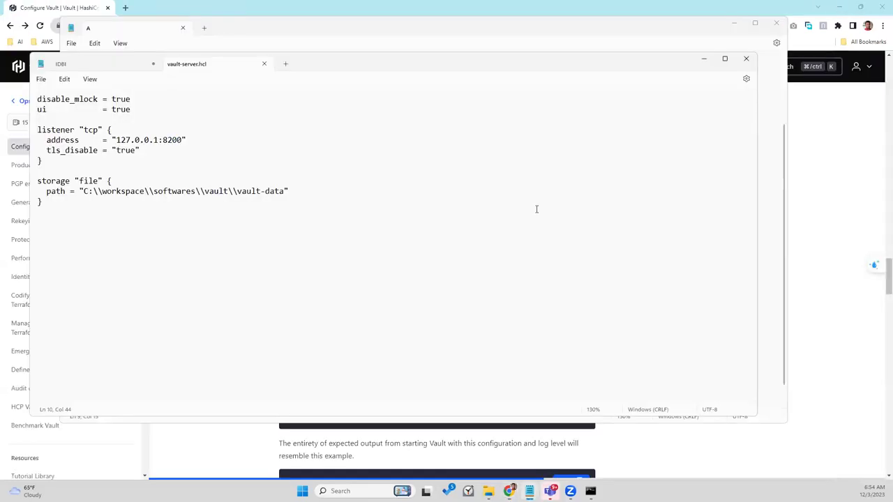
Step: Scroll the Configure Vault tutorial to the VAULT_CLUSTER_ADDR and HTTP_PROXY environment variable examples
left_click(684, 451)
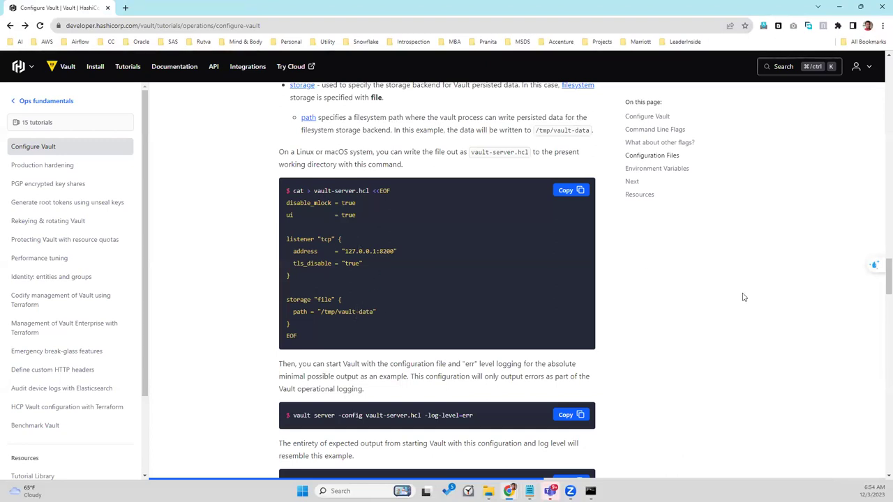
scroll(744, 297, "down", 3)
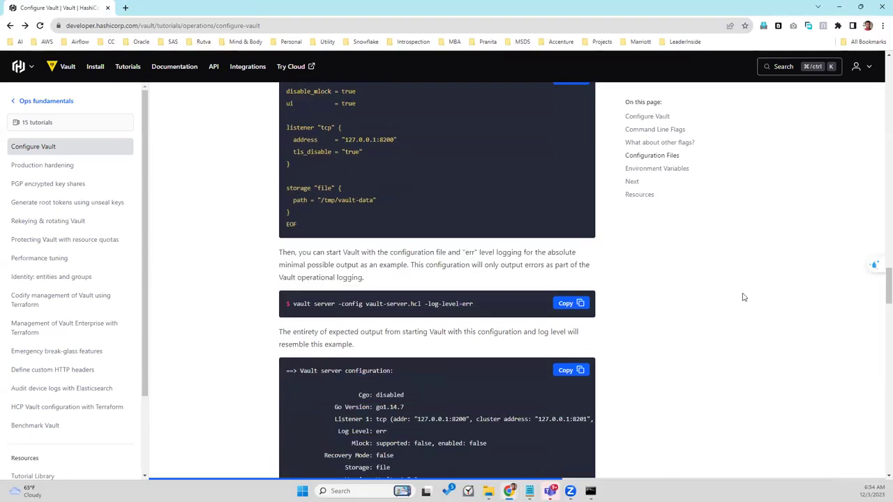
scroll(743, 297, "down", 2)
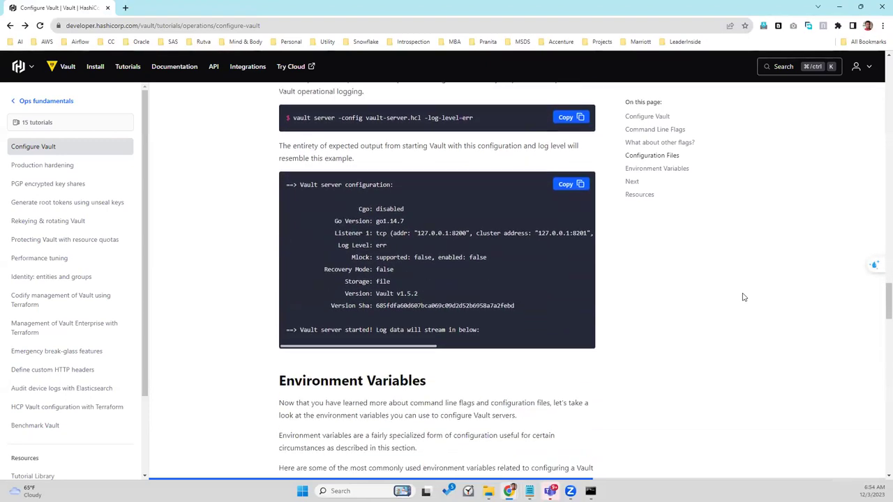
scroll(744, 297, "down", 2)
scroll(743, 297, "down", 3)
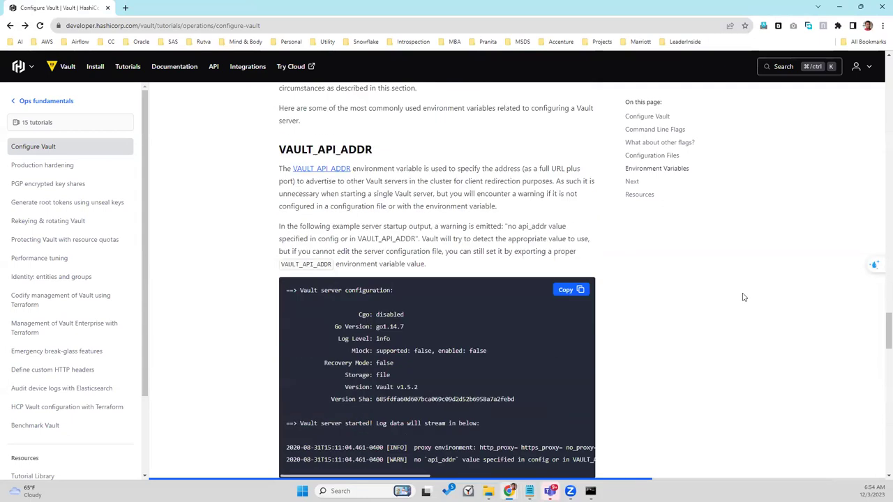
scroll(744, 297, "down", 1)
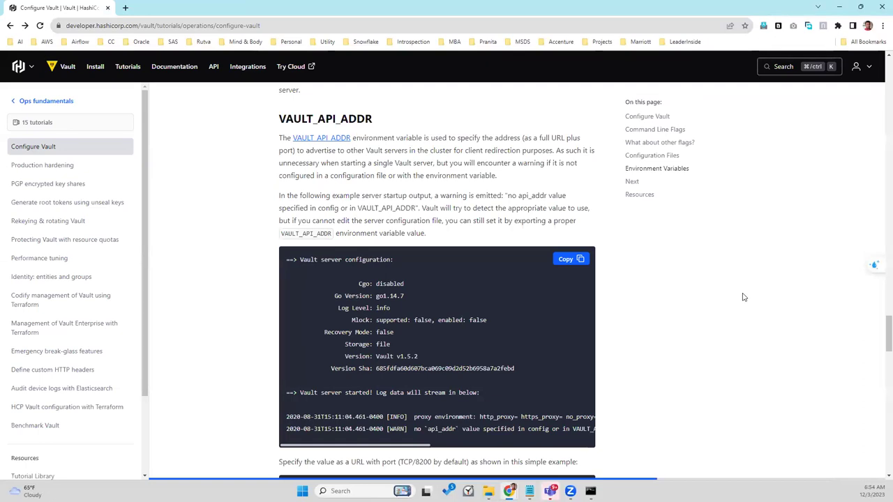
scroll(743, 297, "down", 3)
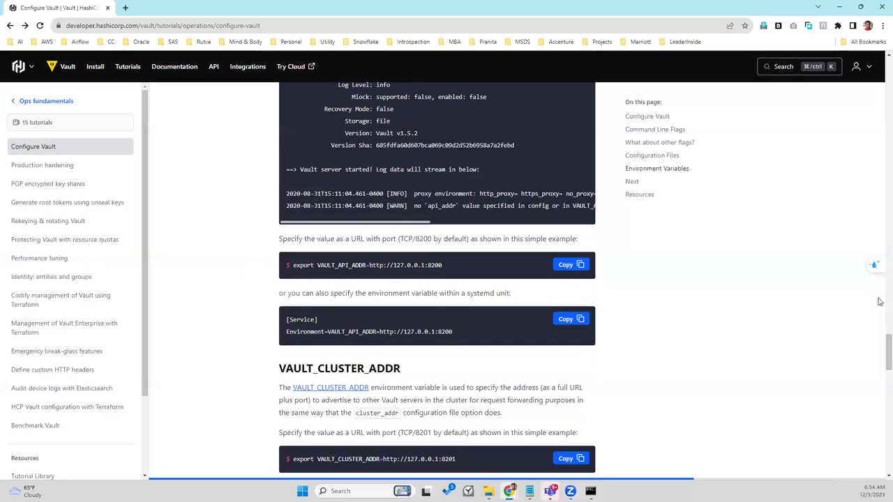
left_click_drag(880, 345, 880, 357)
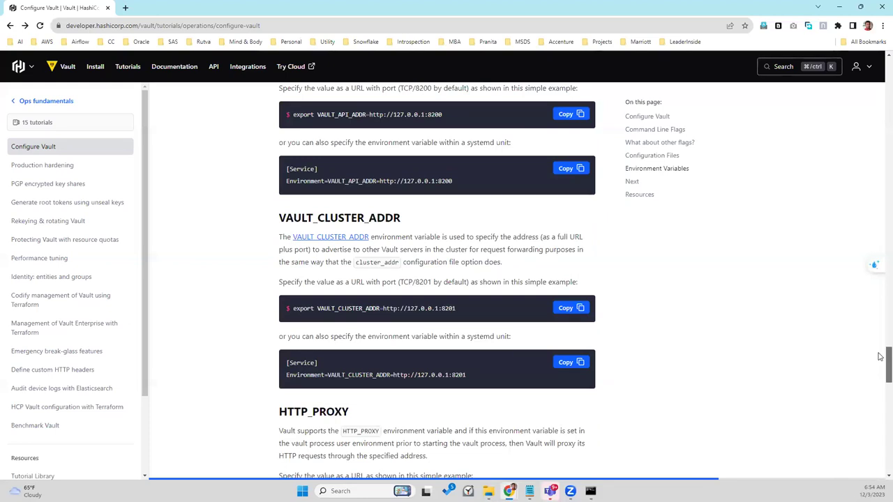
left_click_drag(880, 356, 880, 372)
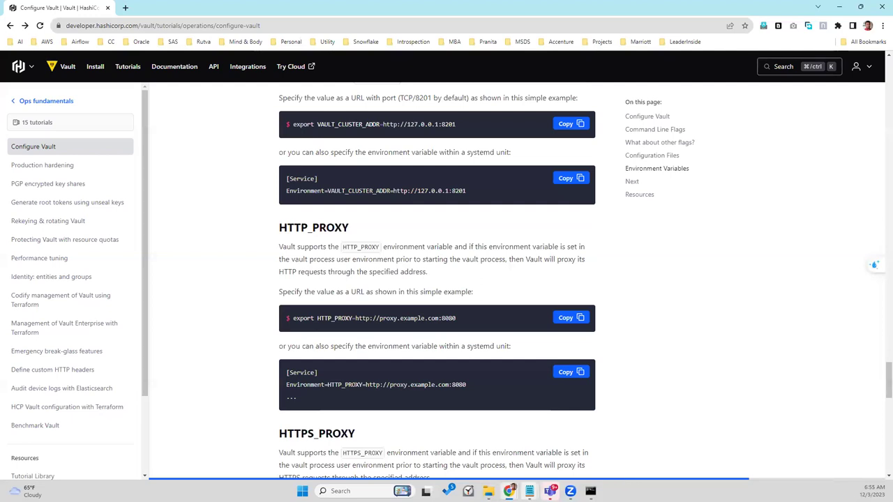
mouse_move(510, 491)
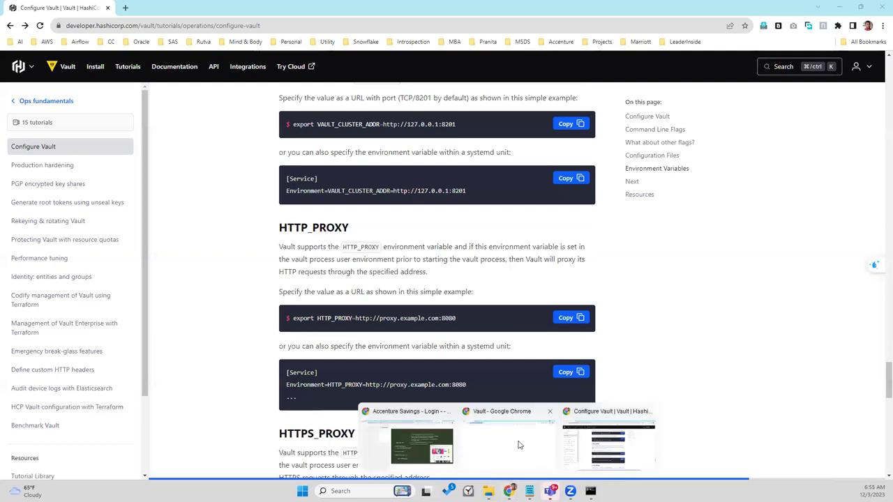
left_click(519, 444)
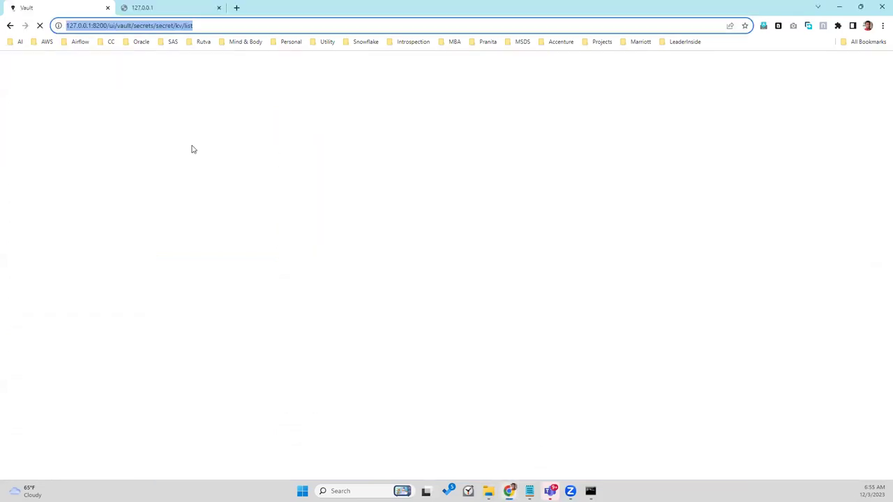
Step: Trim the Vault tab's address back to 127.0.0.1:8200/ui/ and load it
left_click(117, 26)
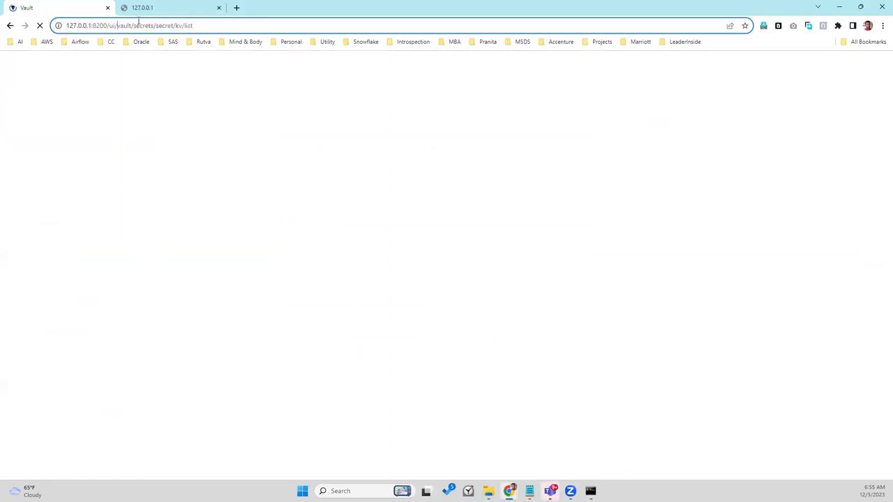
key("shift+End")
key("BackSpace")
key("Return")
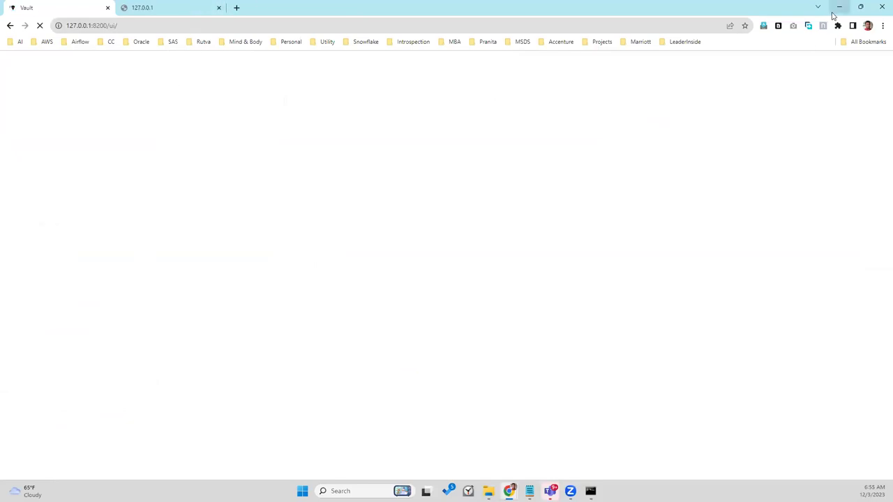
Step: Return to the Command Prompt running the Vault server and resume its log
mouse_move(590, 492)
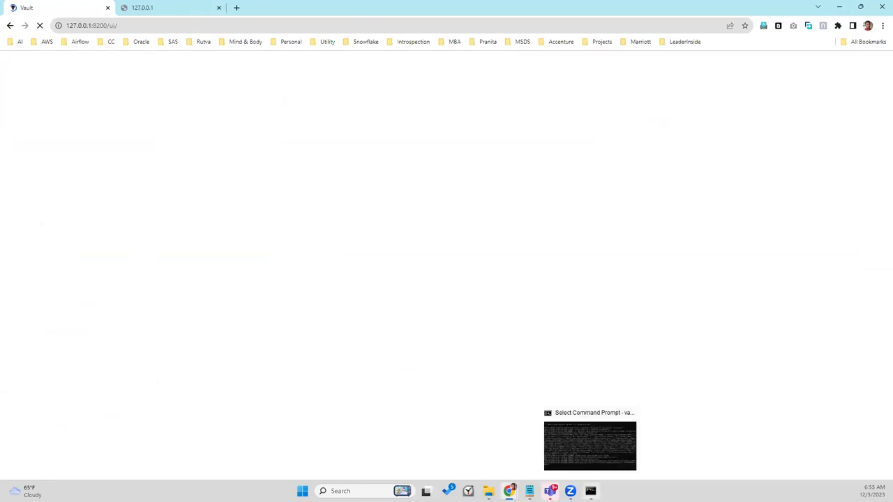
left_click(551, 430)
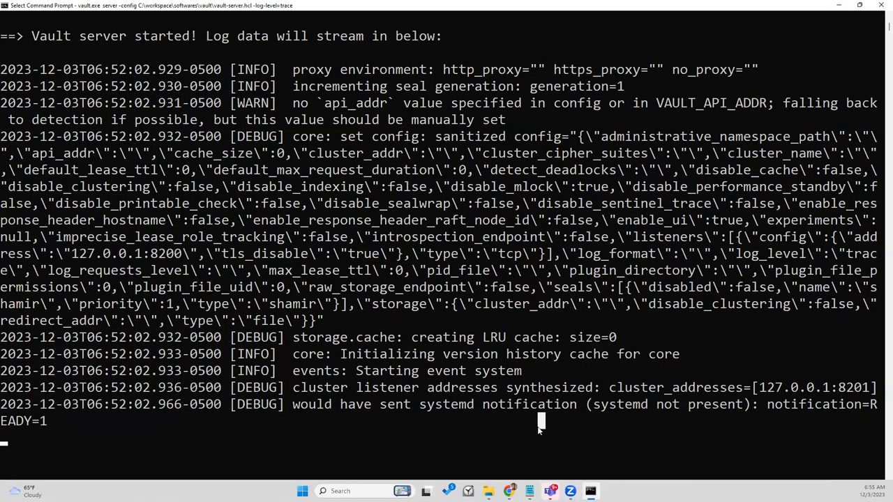
key("Escape")
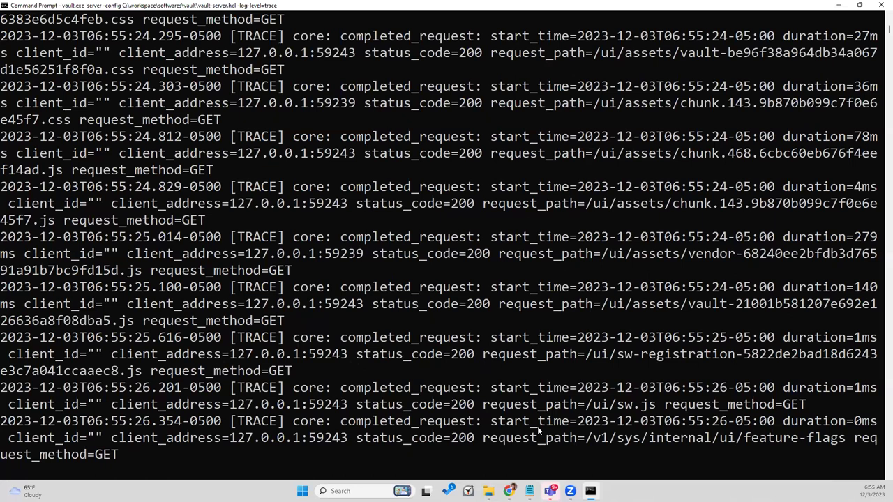
Step: Stop the Vault server with Ctrl+C and rerun the server command with -dev added
key("ctrl+c")
key("ctrl+v")
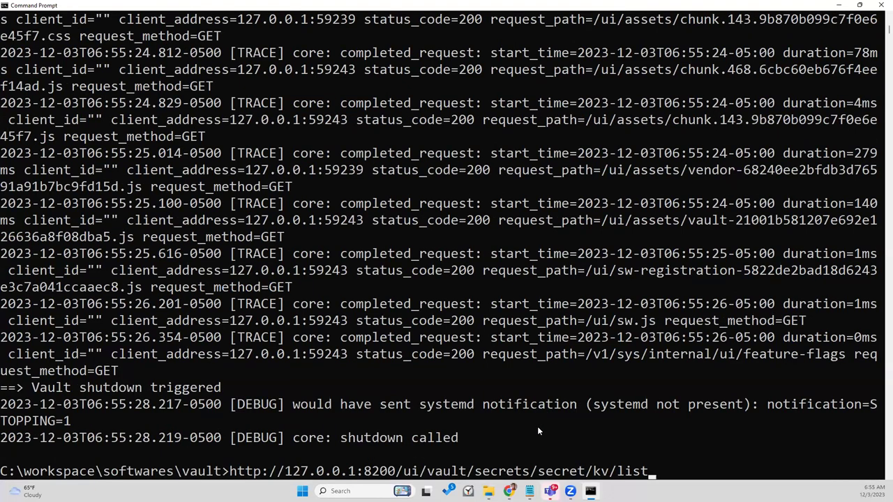
key("Up")
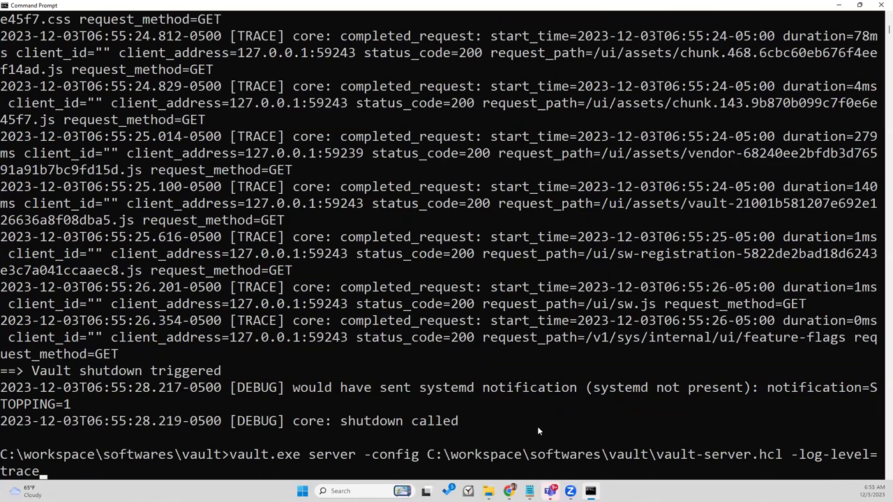
type("-dev")
key("Return")
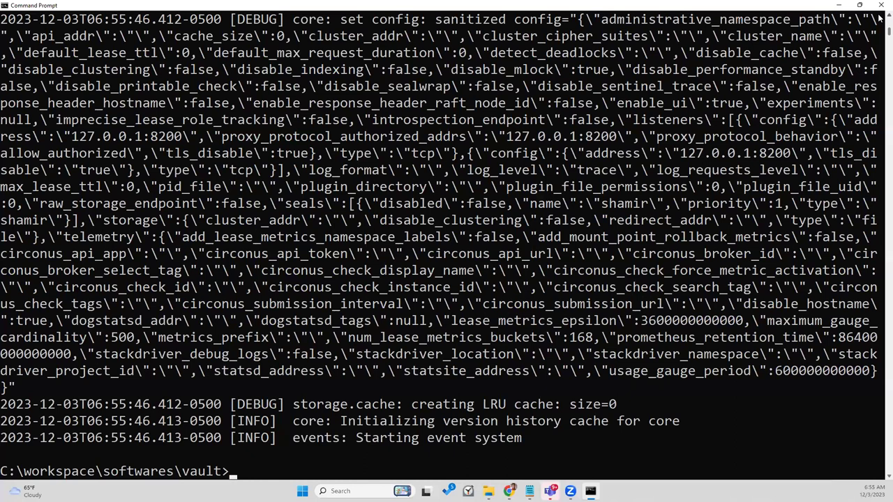
Step: Scroll back through the output to read the 127.0.0.1:8200 bind error
scroll(880, 19, "up", 3)
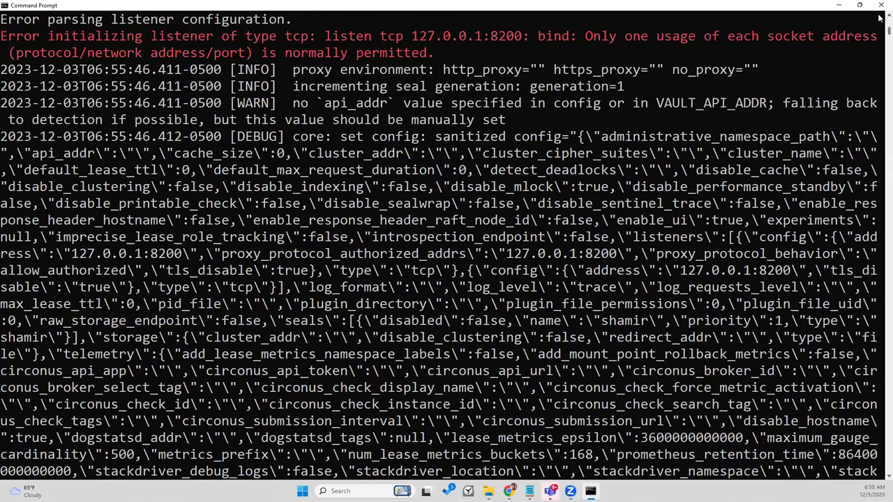
scroll(881, 19, "up", 1)
scroll(881, 19, "up", 1)
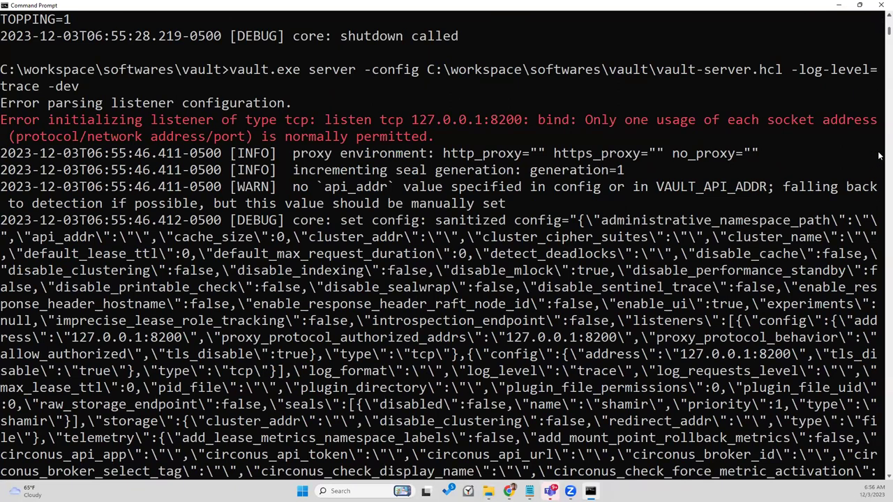
left_click(754, 204)
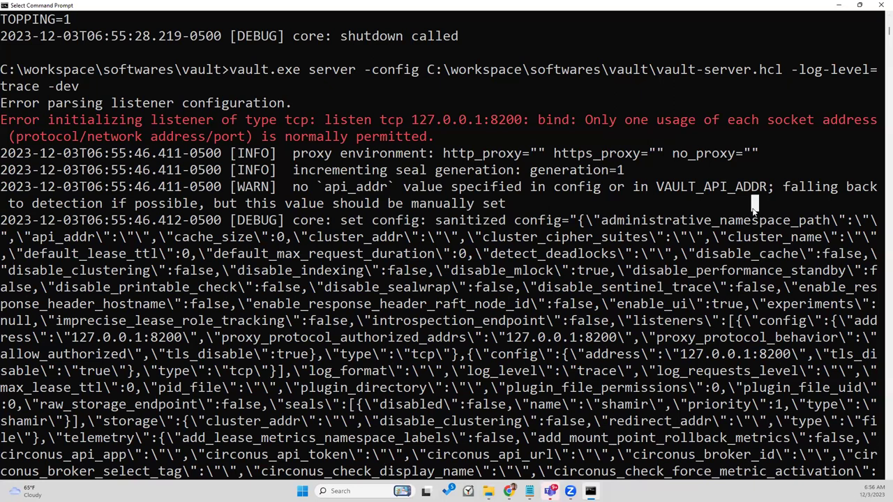
key("Escape")
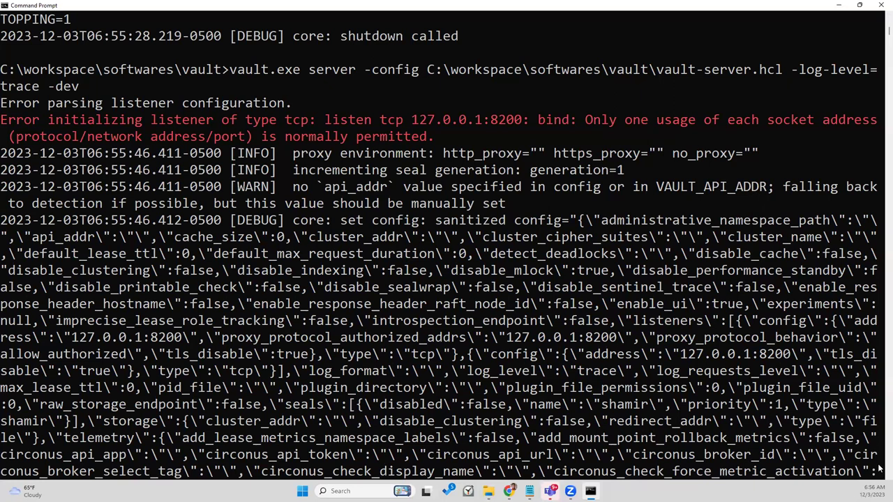
scroll(784, 395, "down", 9)
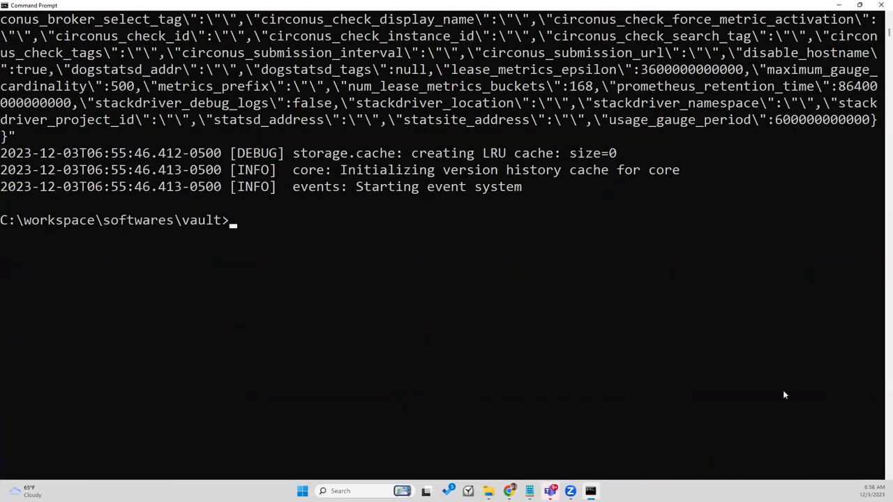
key("Up")
Step: Strip the -config and -log-level options and run vault.exe server -dev
key("Left")
key("Left")
key("Left")
key("Left")
key("Left")
key("Left")
key("Left")
key("Left")
key("Left")
key("Left")
key("Left")
key("Left")
key("Left")
key("Left")
key("Left")
key("Left")
key("Left")
key("Left")
key("Left")
key("Left")
key("Left")
key("Left")
key("Left")
key("Left")
key("Left")
key("Left")
key("Left")
key("Left")
key("Left")
key("Left")
key("Left")
key("Left")
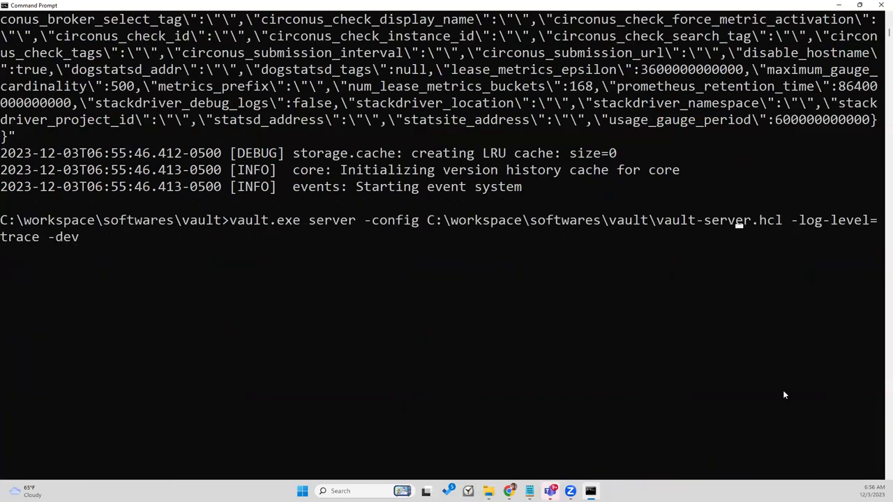
key("Left")
key("Left")
key("Left")
key("Left")
key("Left")
key("Left")
key("Delete")
key("Delete")
key("Delete")
key("Delete")
key("Delete")
key("Delete")
key("Delete")
key("Delete")
key("Delete")
key("Delete")
key("Delete")
key("Delete")
key("Delete")
key("Delete")
key("Delete")
key("Delete")
key("Delete")
key("Delete")
key("Delete")
key("Delete")
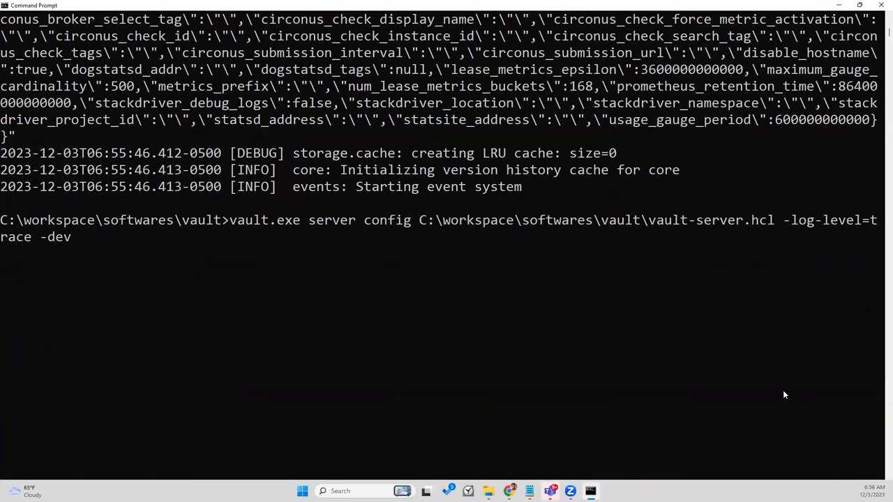
key("Delete")
key("Delete")
key("Delete")
key("Delete")
key("Delete")
key("Delete")
key("Delete")
key("Delete")
key("Delete")
key("Delete")
key("Delete")
key("Delete")
key("Delete")
key("Delete")
key("Delete")
key("Delete")
key("Delete")
key("Delete")
key("Delete")
key("Delete")
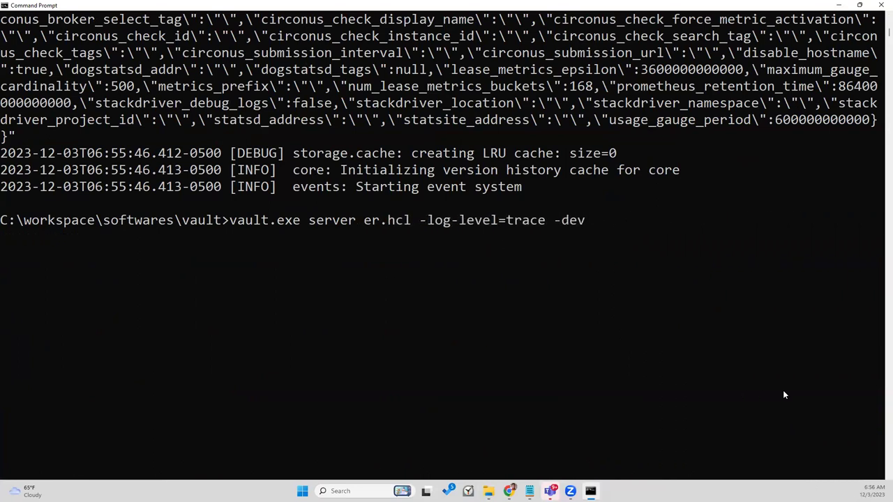
key("Delete")
key("Delete")
key("Delete")
key("Delete")
key("Delete")
key("Delete")
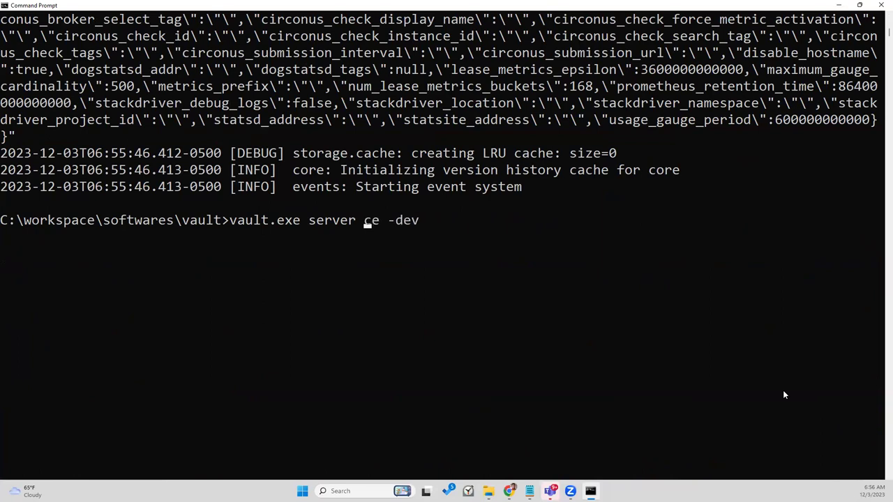
key("Return")
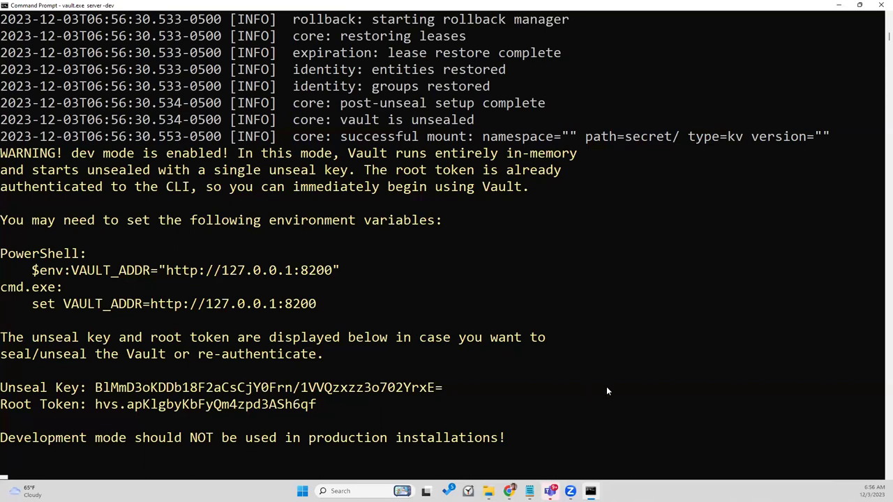
Step: Briefly open File Explorer, then return to the running Vault dev-server console
left_click(488, 492)
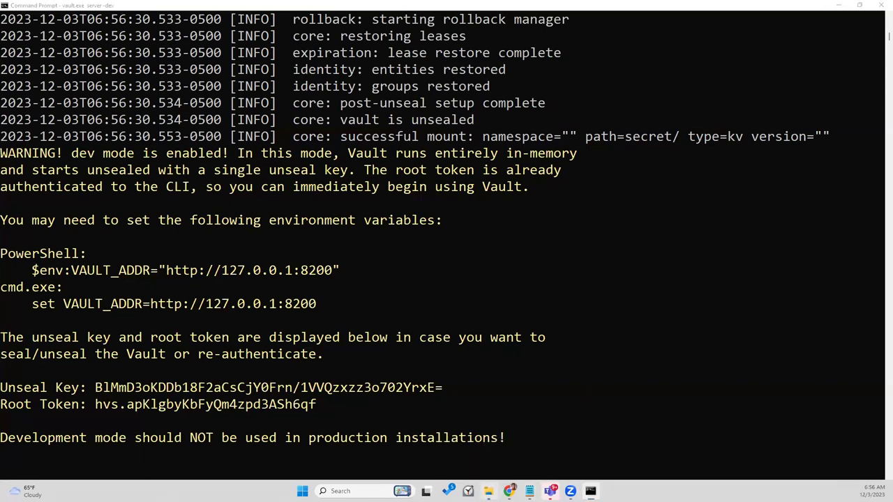
left_click(488, 491)
mouse_move(530, 491)
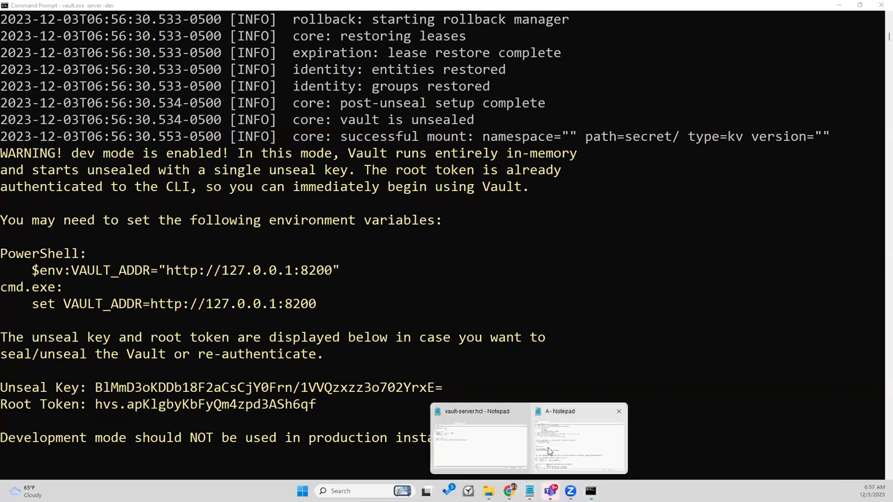
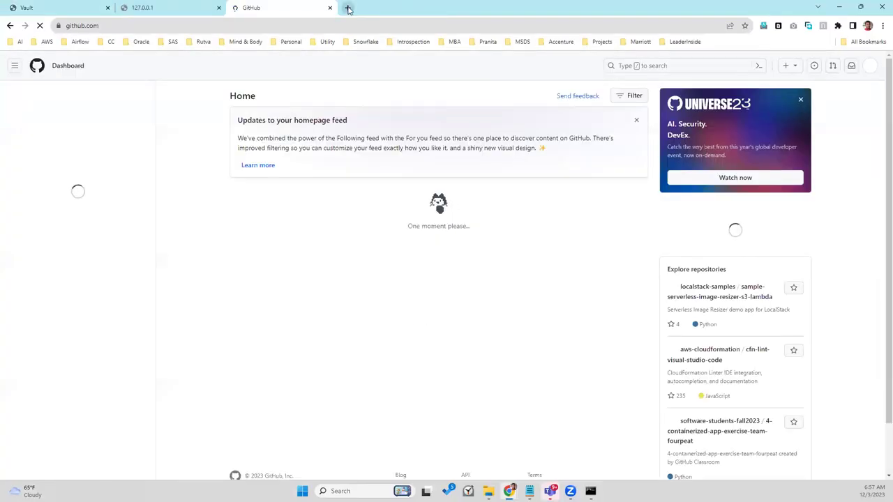
Step: Load the draw.io website in a new Chrome tab from the 'draw' address-bar suggestion
left_click(348, 8)
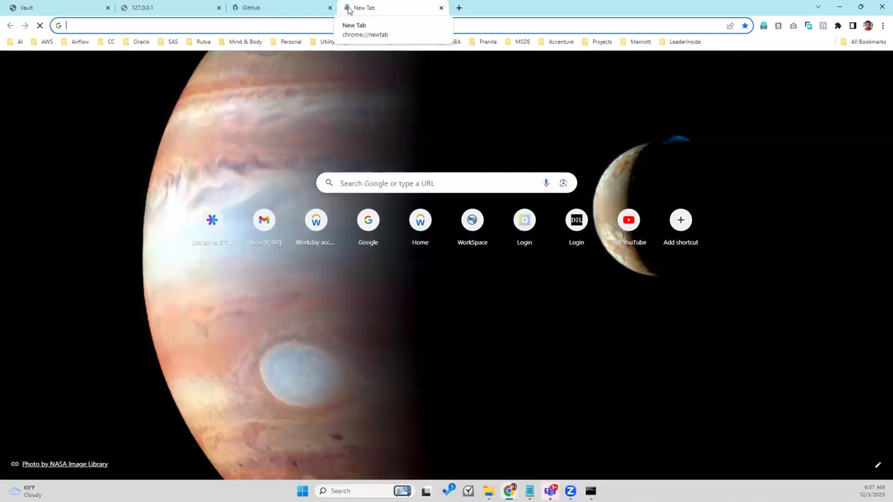
type("draw")
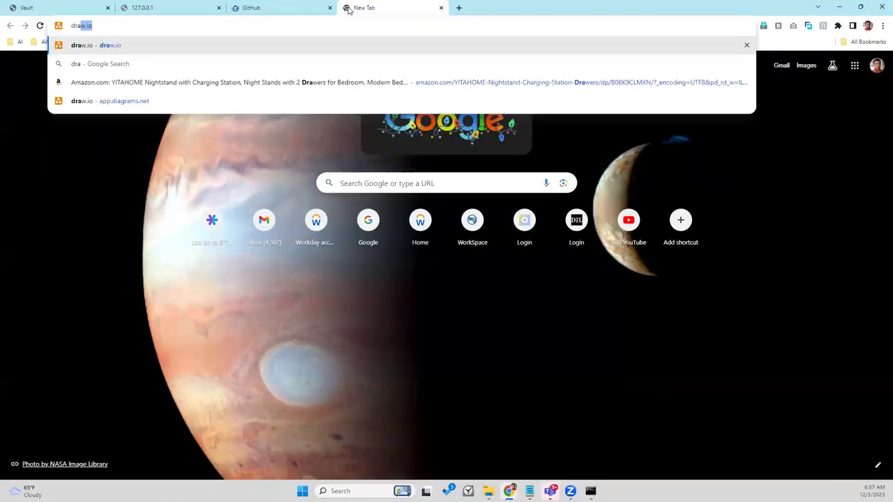
key("Return")
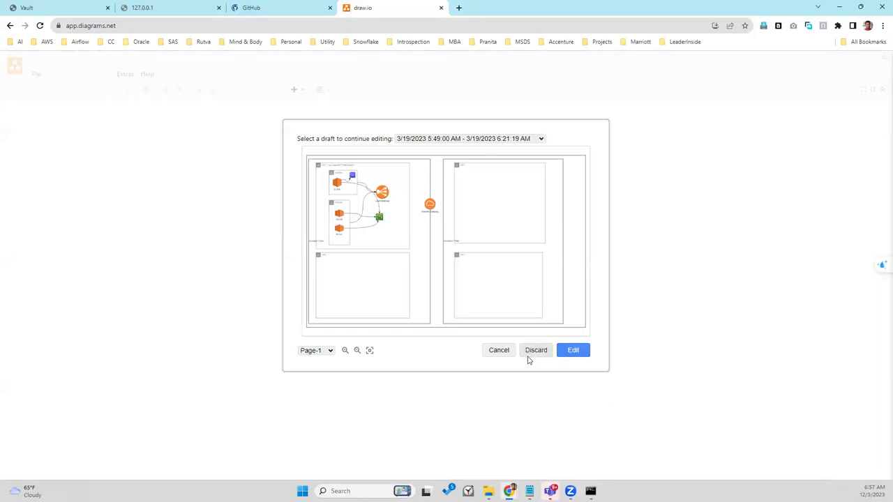
Step: Discard the March draft and resume editing the 11/26/2023 draft diagram
left_click(531, 351)
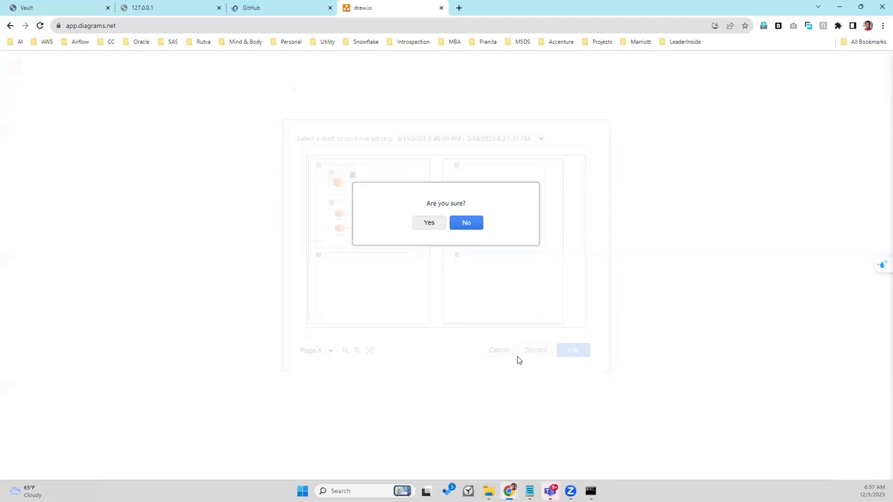
left_click(431, 223)
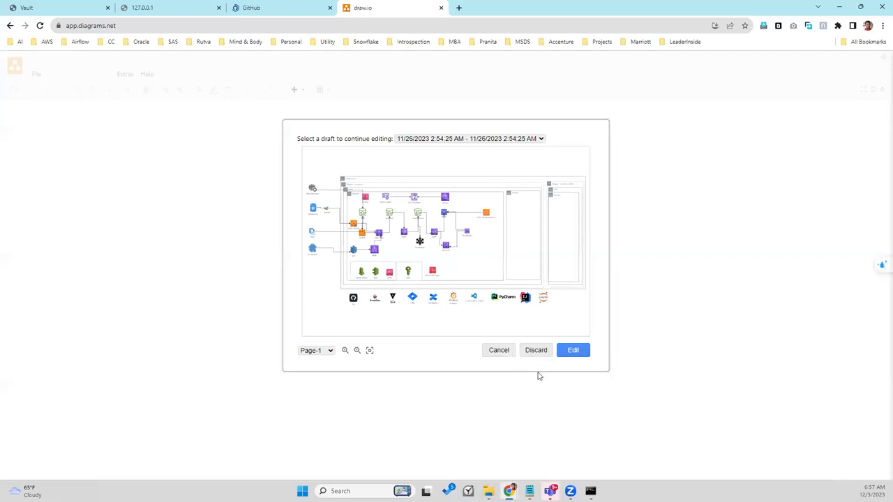
left_click(572, 350)
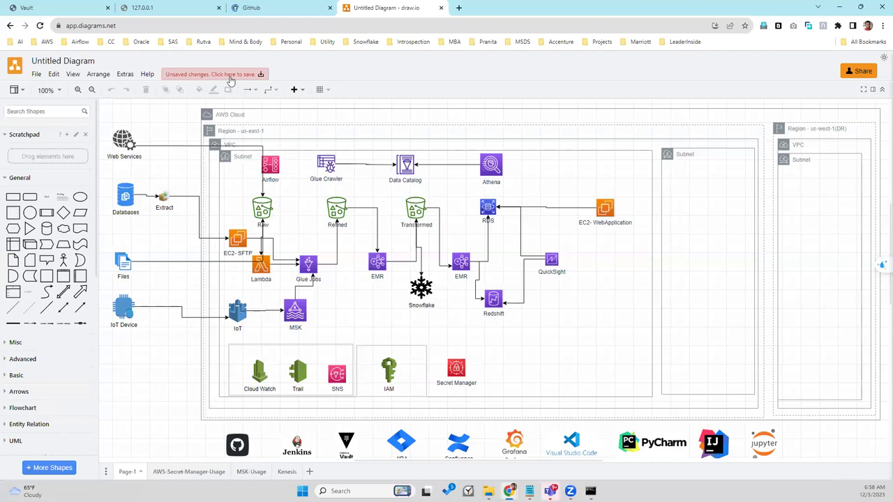
Step: Check draw.io's browser storage for saved diagrams and find it empty
left_click(37, 77)
mouse_move(105, 118)
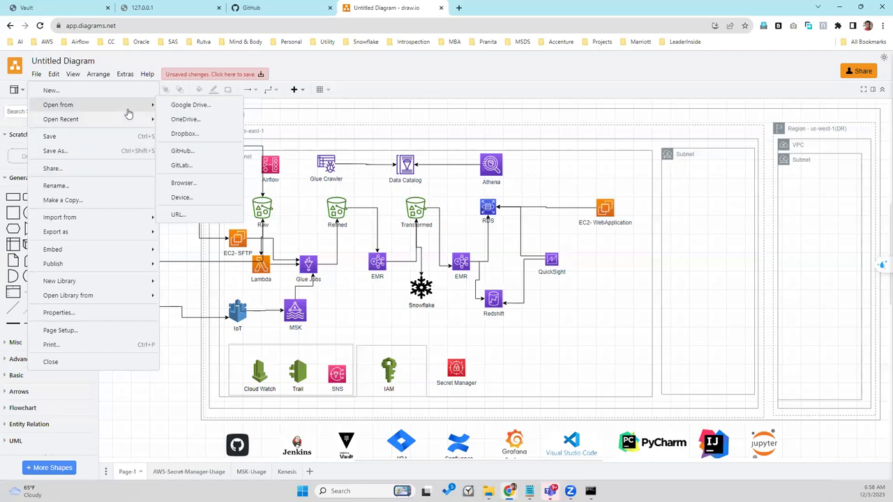
left_click(189, 184)
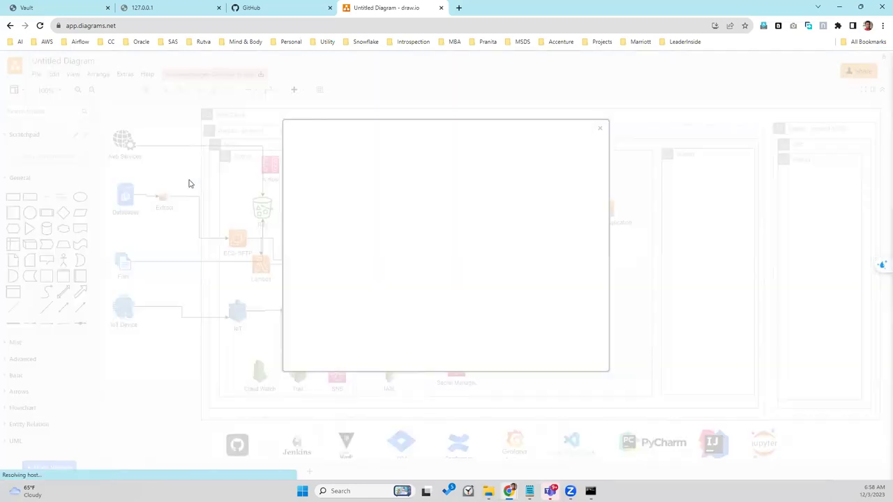
left_click(578, 351)
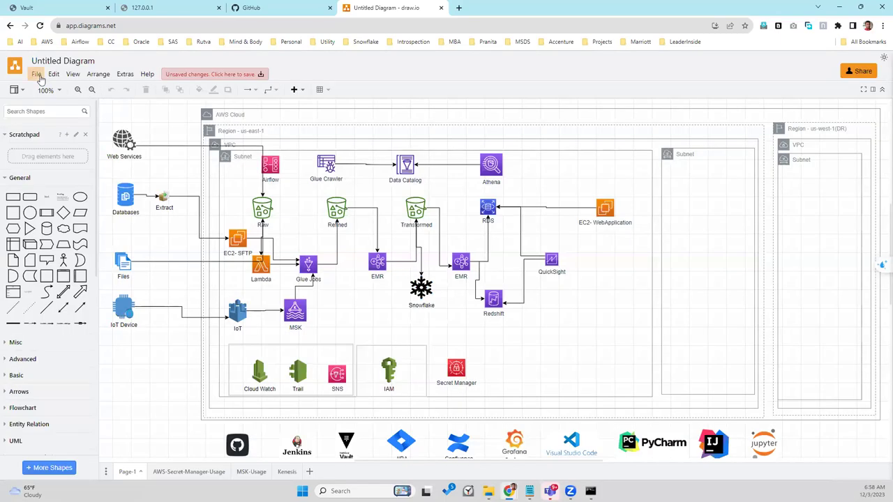
Step: Open retail-data-lake.drawio from the computer, discarding the draft's unsaved changes
left_click(36, 74)
mouse_move(70, 105)
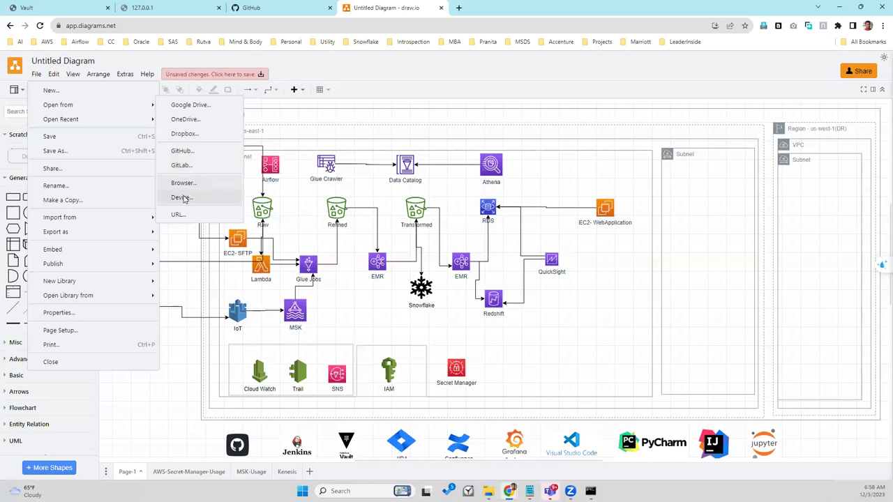
left_click(182, 199)
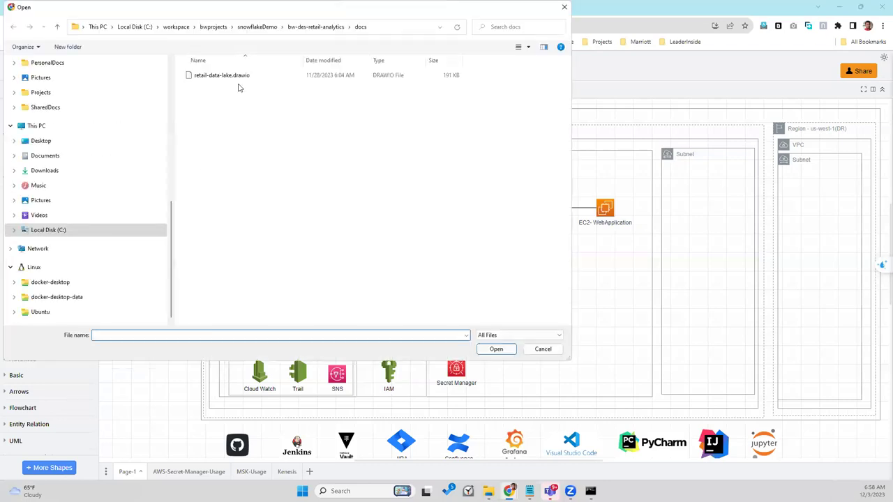
left_click(239, 81)
double_click(239, 81)
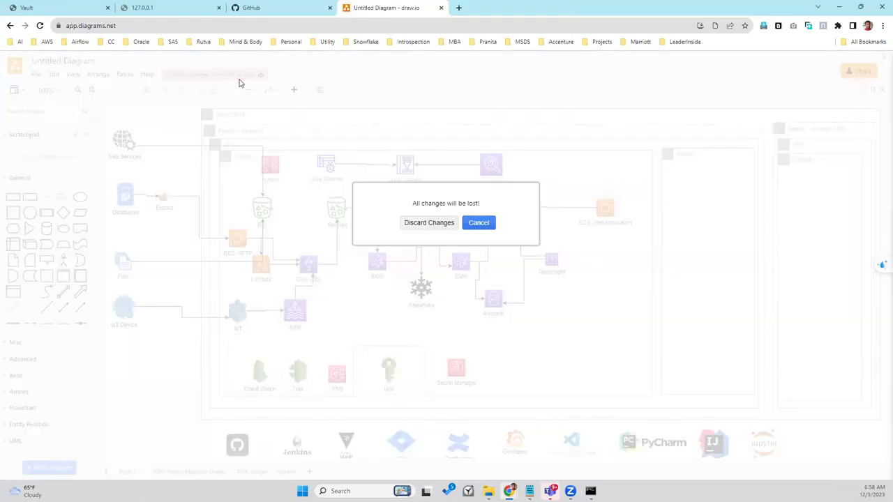
left_click(429, 223)
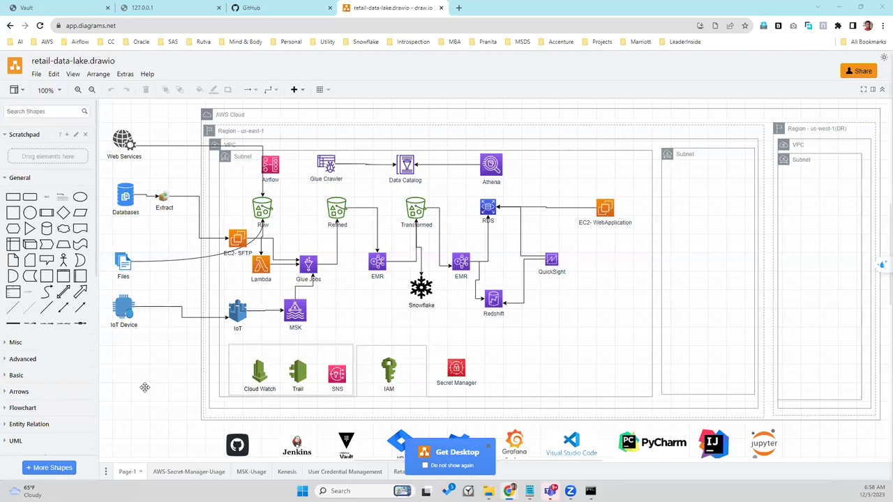
key("Tab")
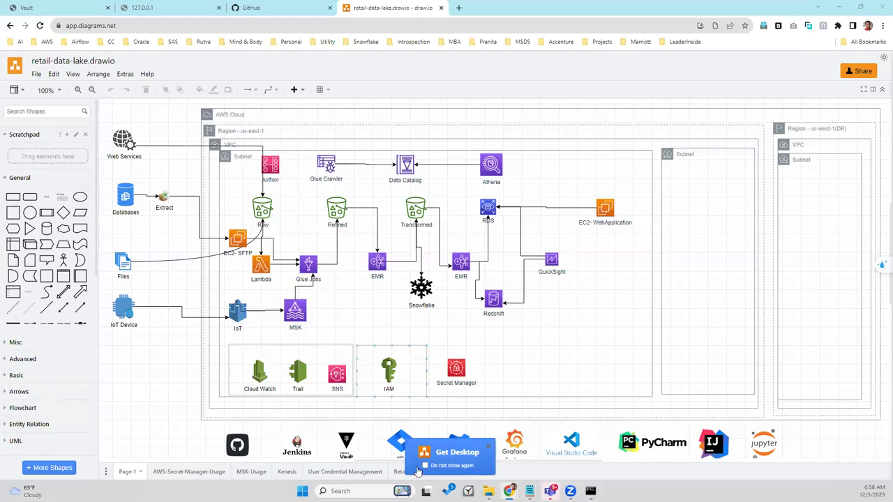
key("Escape")
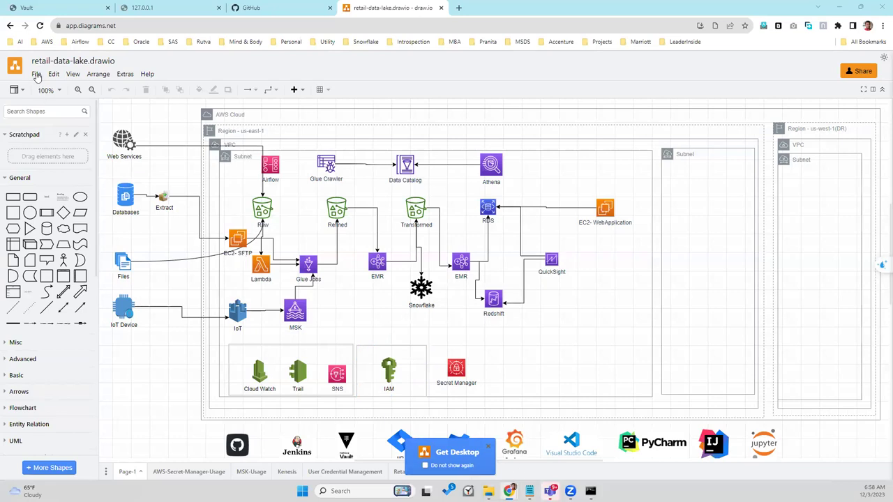
left_click(37, 74)
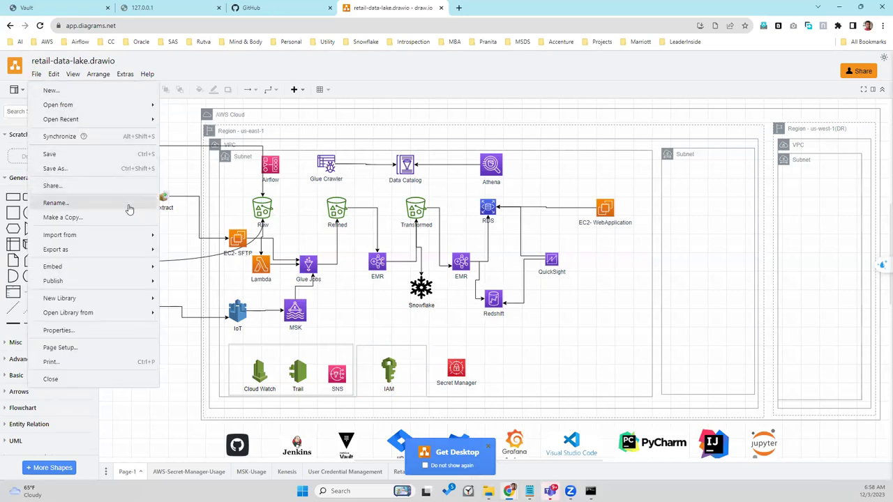
mouse_move(120, 117)
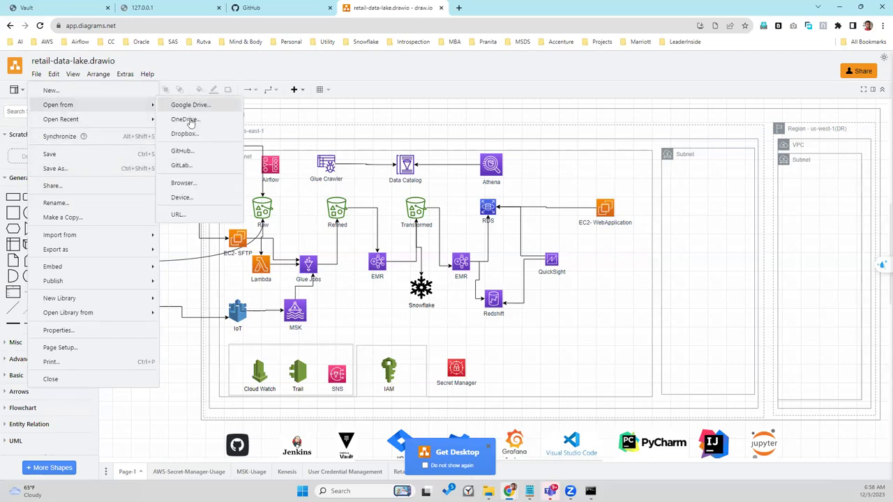
key("Escape")
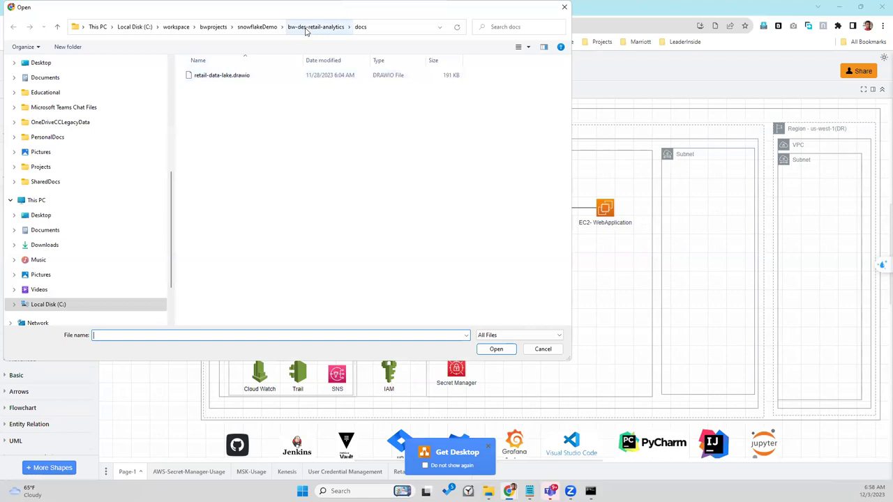
left_click(565, 7)
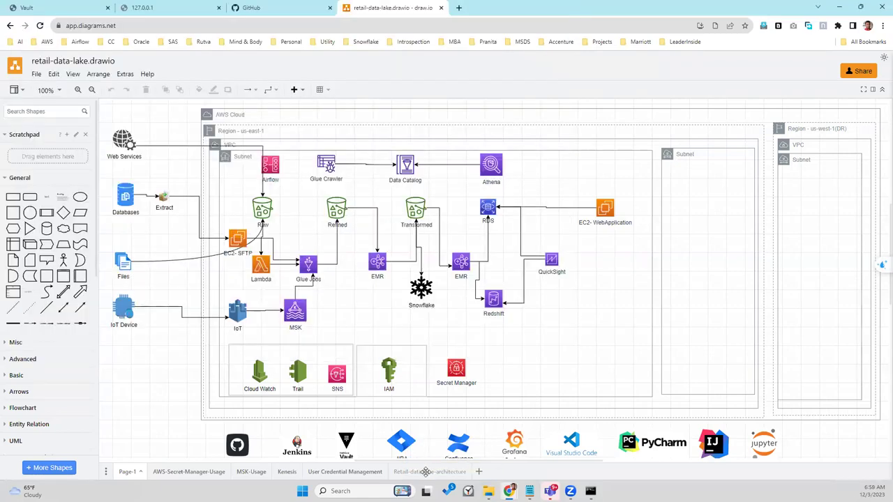
Step: Compare Retail-data-lake-architecture with Page-1, then move Retail-data-lake-architecture to the first page position
left_click(426, 472)
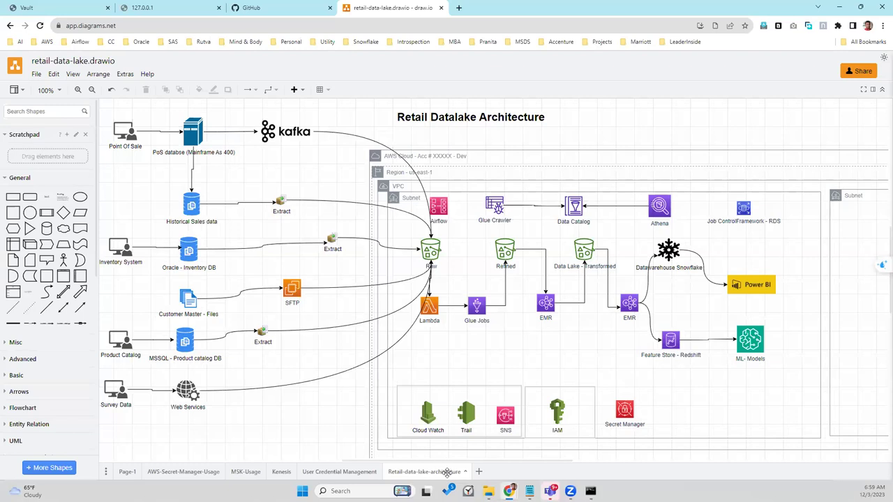
left_click(128, 472)
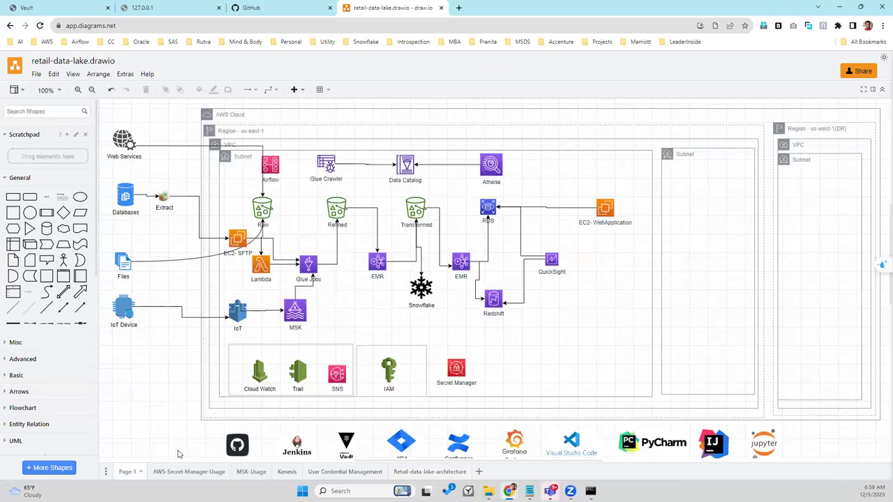
left_click(421, 473)
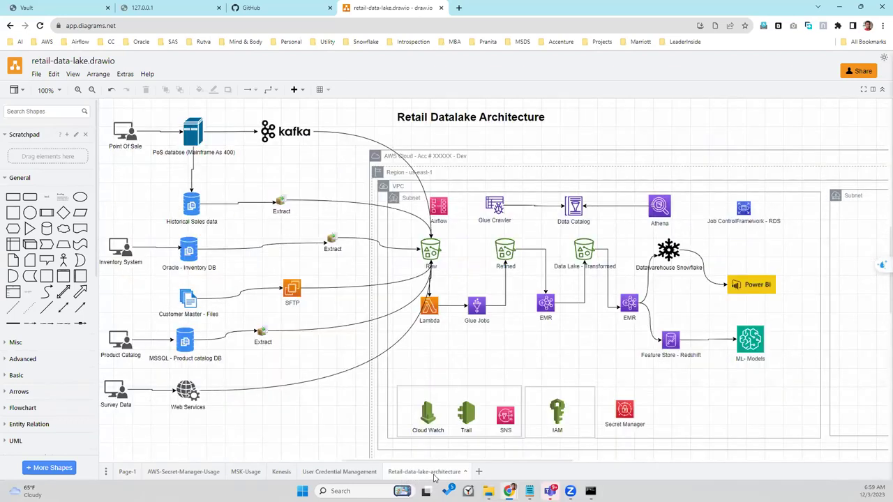
left_click_drag(433, 476, 132, 452)
left_click_drag(413, 472, 126, 477)
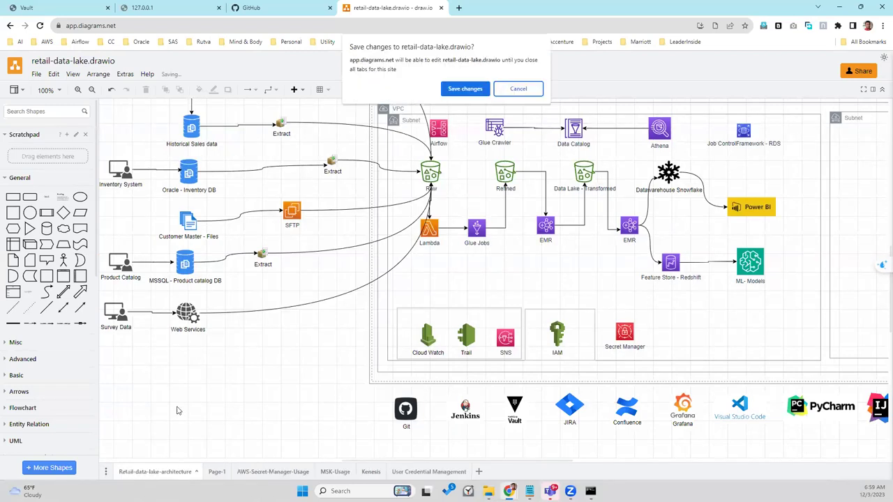
Step: Save the reordered pages to retail-data-lake.drawio and zoom out to 80% to view the whole diagram
left_click(461, 89)
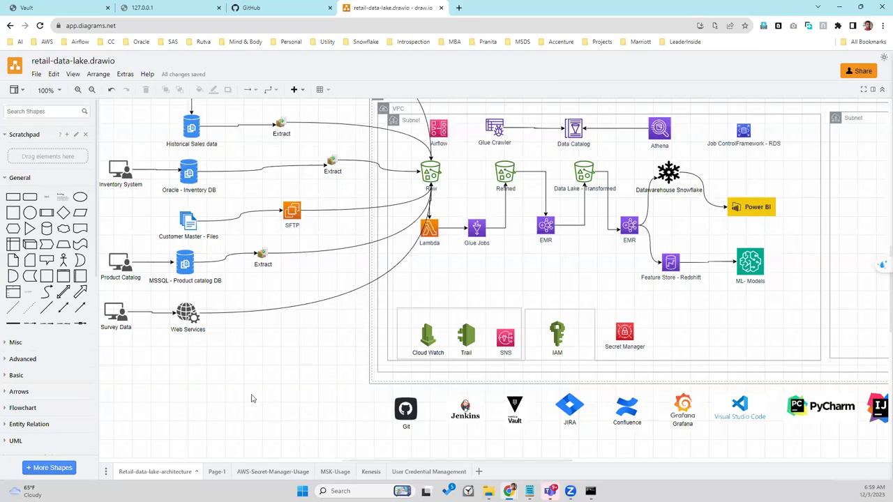
left_click_drag(222, 473, 328, 474)
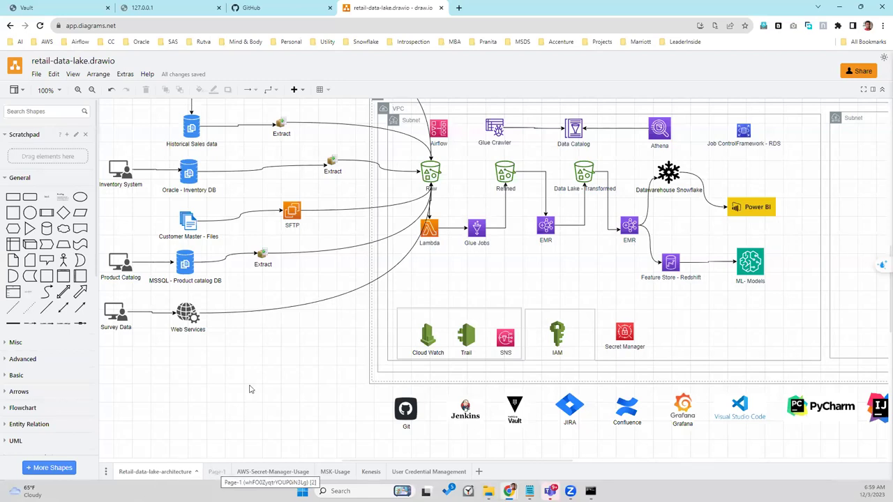
scroll(251, 396, "down", 2)
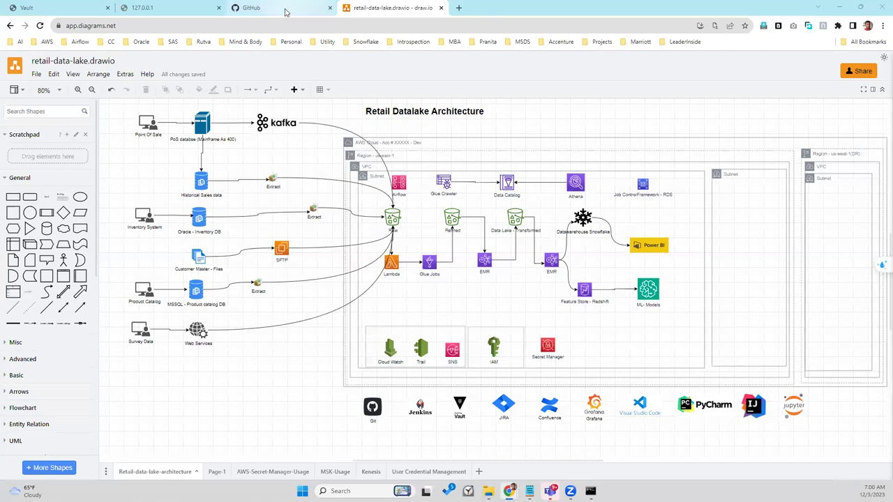
Step: Switch from draw.io to the GitHub dashboard tab in Chrome
mouse_move(285, 12)
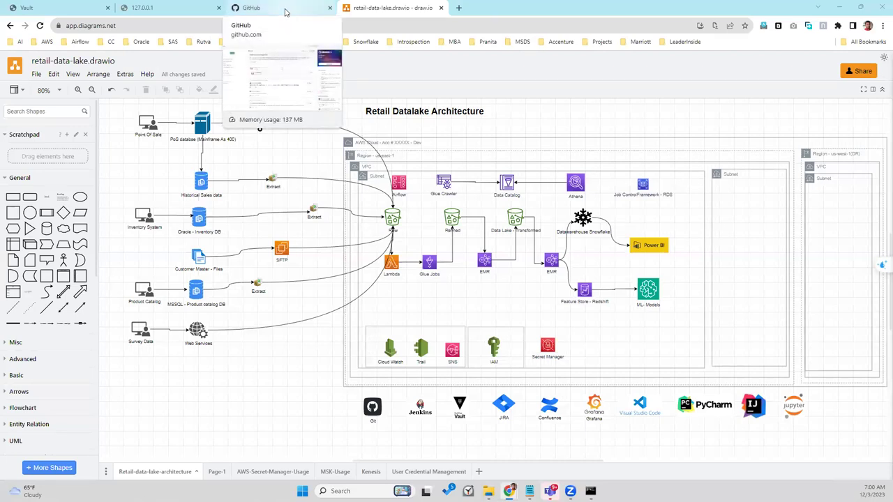
left_click(285, 12)
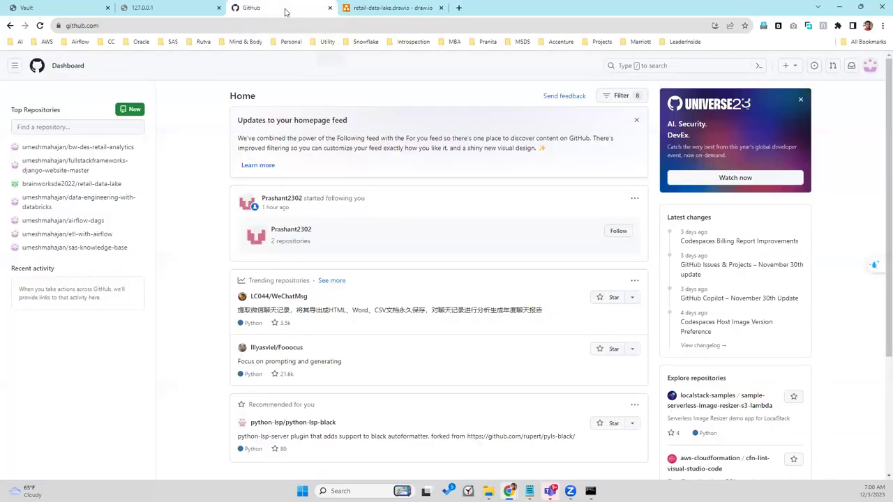
Step: Open the docs folder on the dev branch of bw-des-retail-analytics, then return to the draw.io diagram
left_click(84, 150)
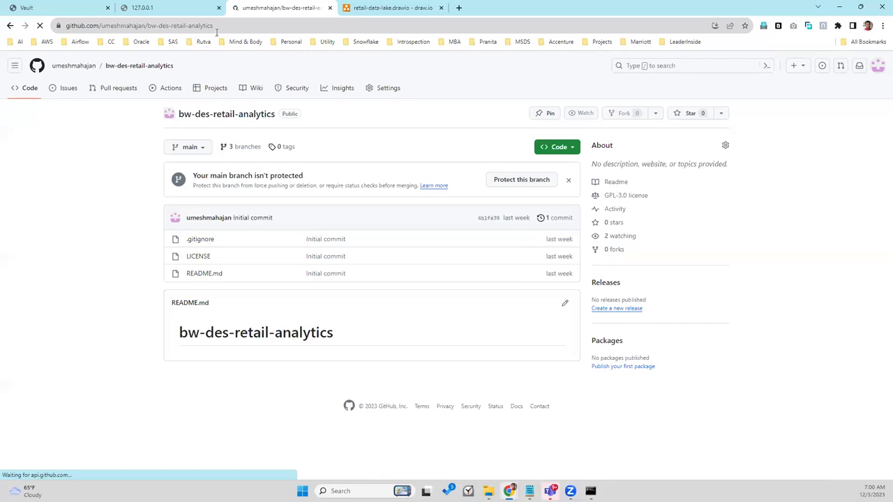
left_click(196, 149)
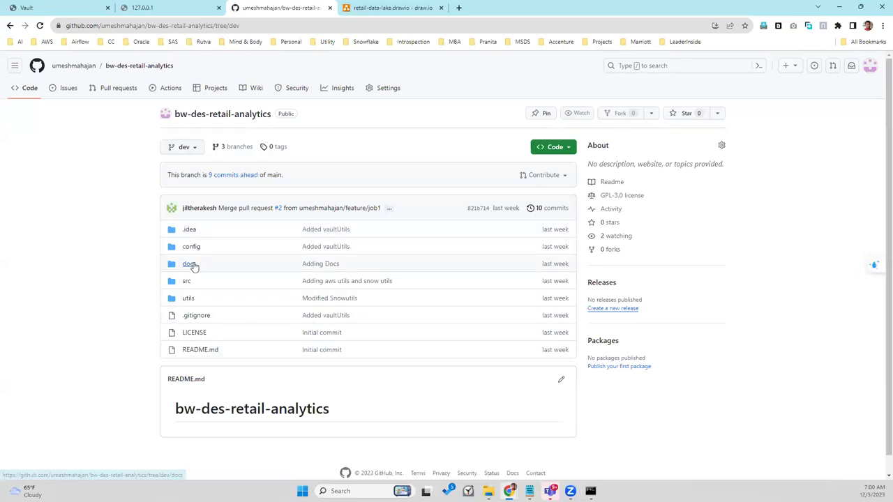
left_click(190, 264)
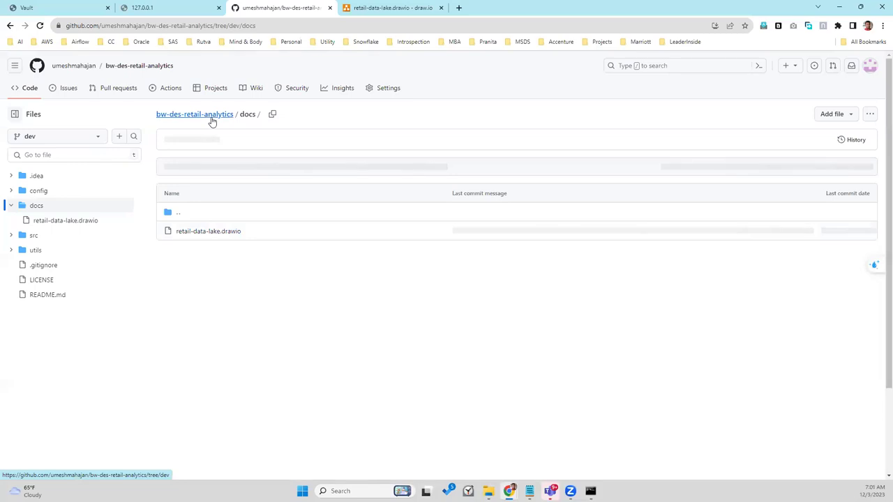
left_click(362, 7)
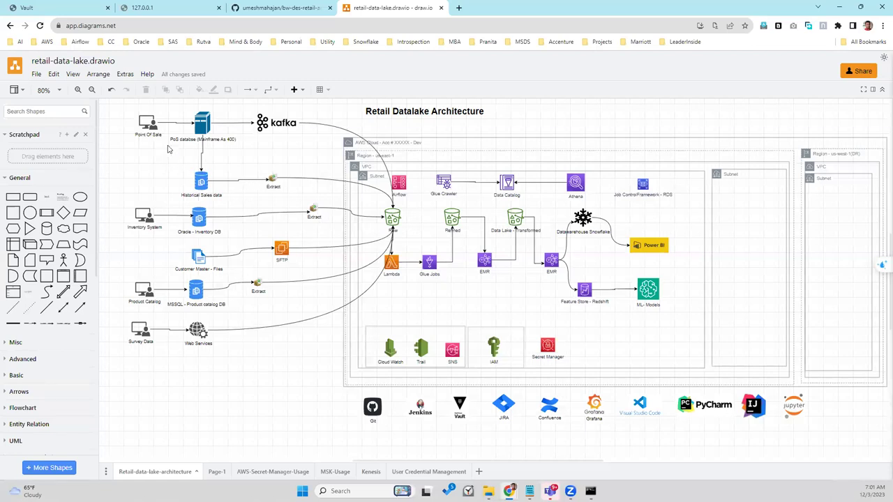
left_click(279, 126)
key("Escape")
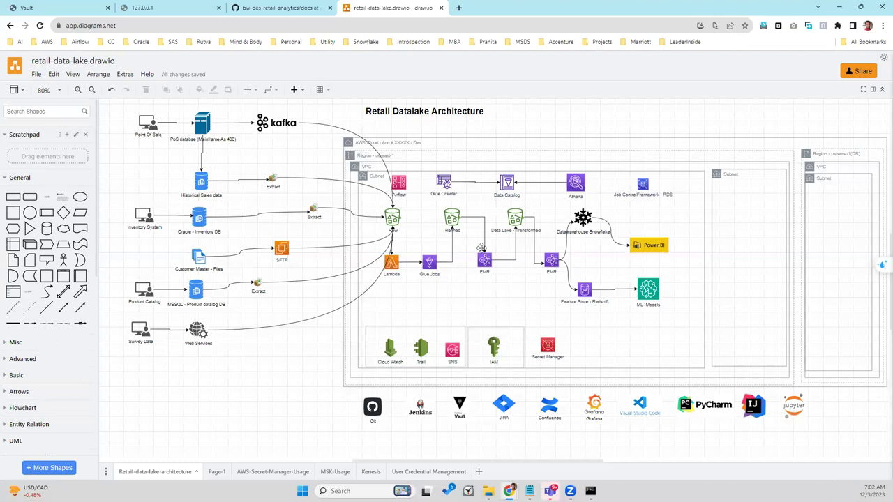
mouse_move(530, 491)
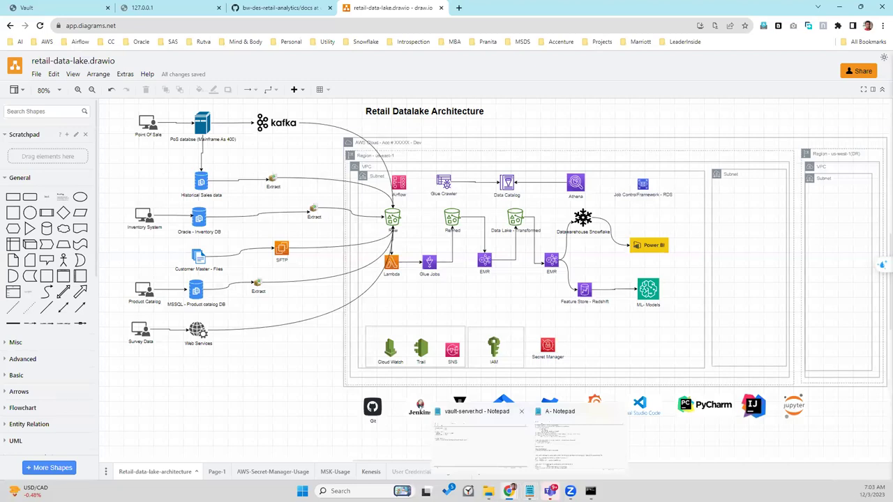
left_click(556, 451)
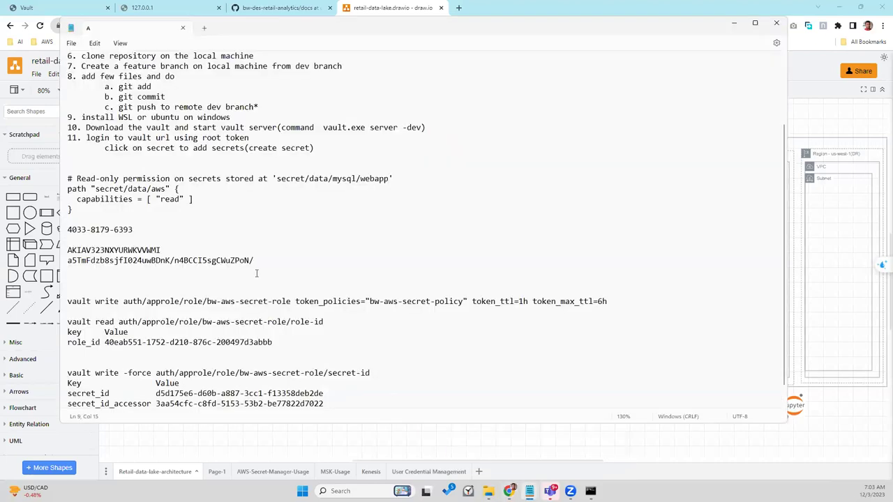
left_click(734, 25)
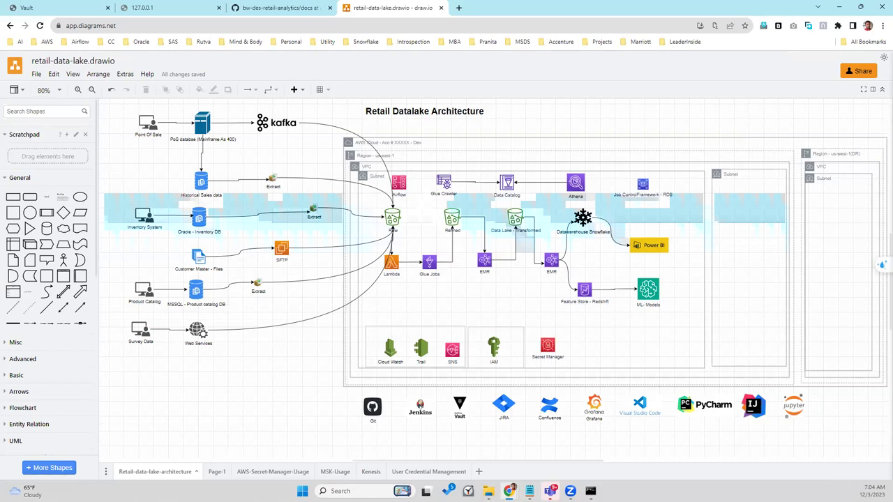
mouse_move(530, 491)
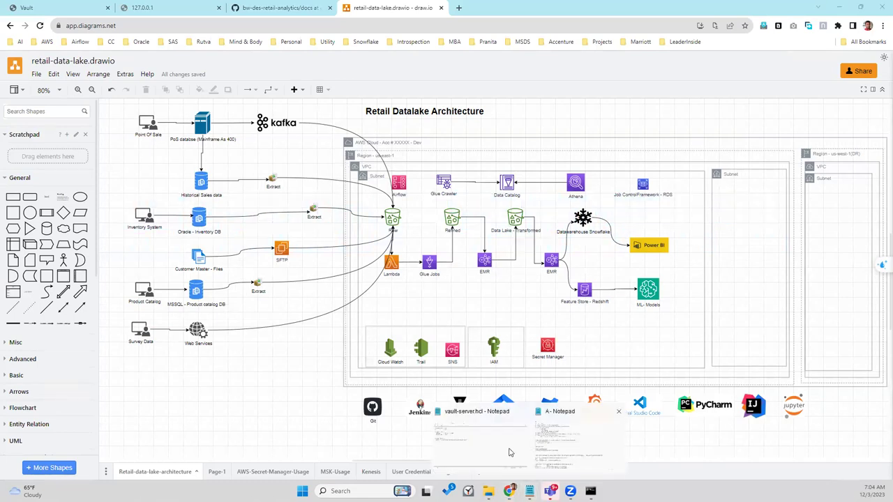
left_click(509, 452)
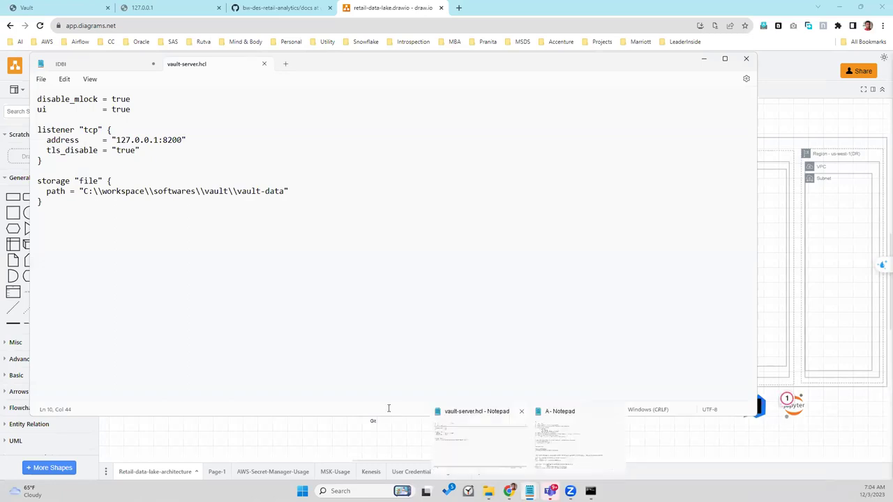
Step: Start a new note listing '1. Use vault with storage' and '2. Use of Airflow'
left_click(285, 64)
type("1. ")
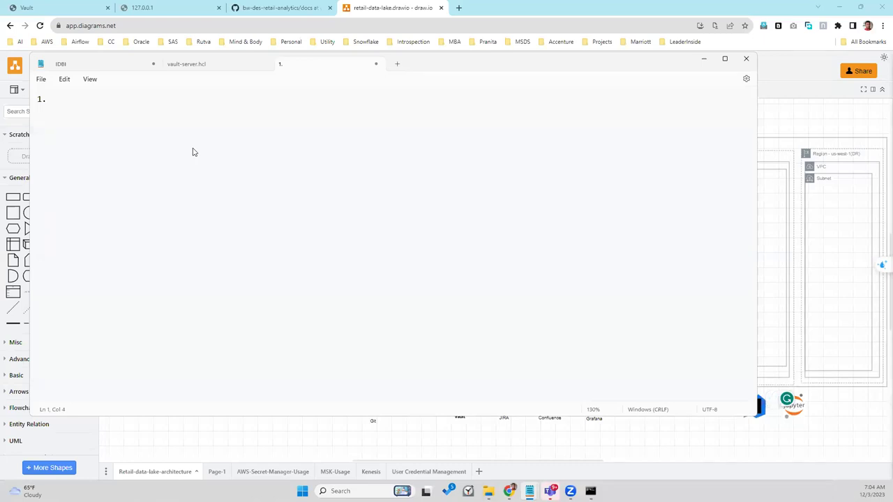
type("Use vault with store")
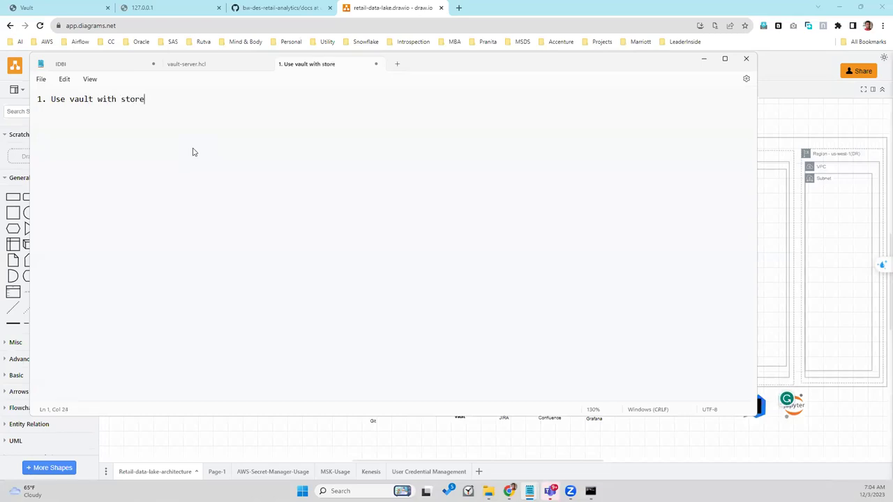
key("BackSpace")
type("age")
key("Return")
type("2.")
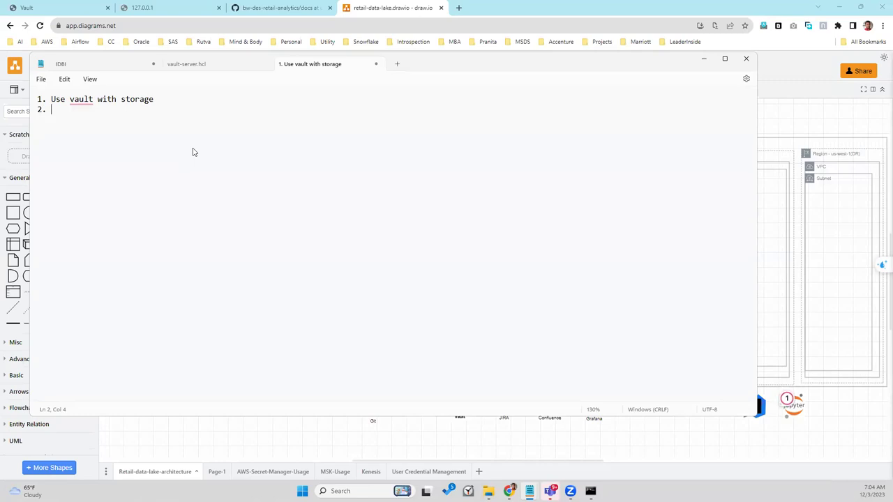
type("Use of Airflow")
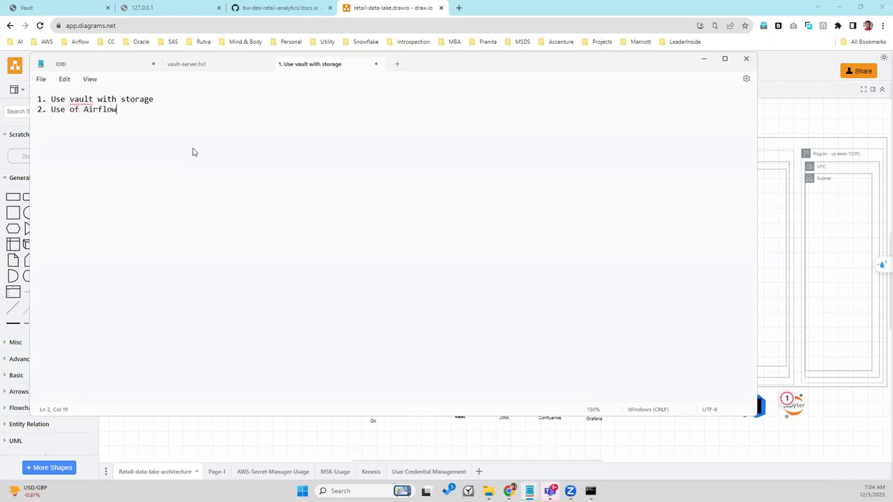
key("Return")
Step: Add '3. Share sample data', move the Notepad window aside, and begin item 4
type("3.")
left_click_drag(491, 244, 614, 316)
type("SA")
key("BackSpace")
type("hare sample data ")
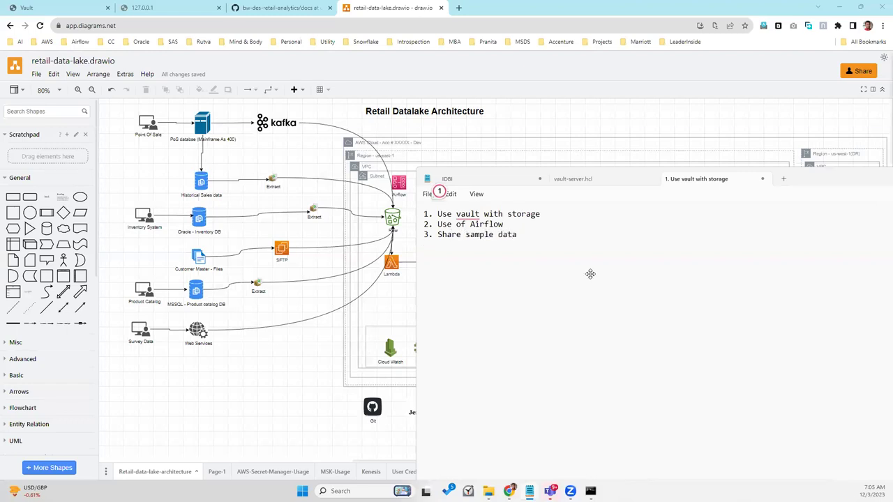
type("4.")
Step: Append '(Before next call)' to item 1, fixing the misspellings Befor and enext
left_click(554, 238)
left_click(559, 208)
type("(Befor enext call)")
key("shift+Left")
key("shift+Left")
key("shift+Left")
key("shift+Left")
key("shift+Left")
key("shift+Left")
key("shift+Left")
key("shift+Left")
key("shift+Left")
key("shift+Left")
key("shift+Left")
key("shift+Left")
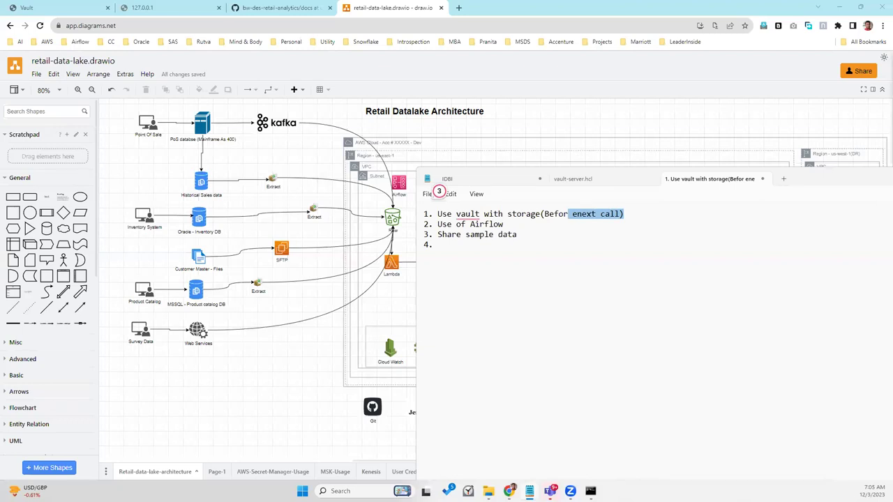
left_click(556, 214)
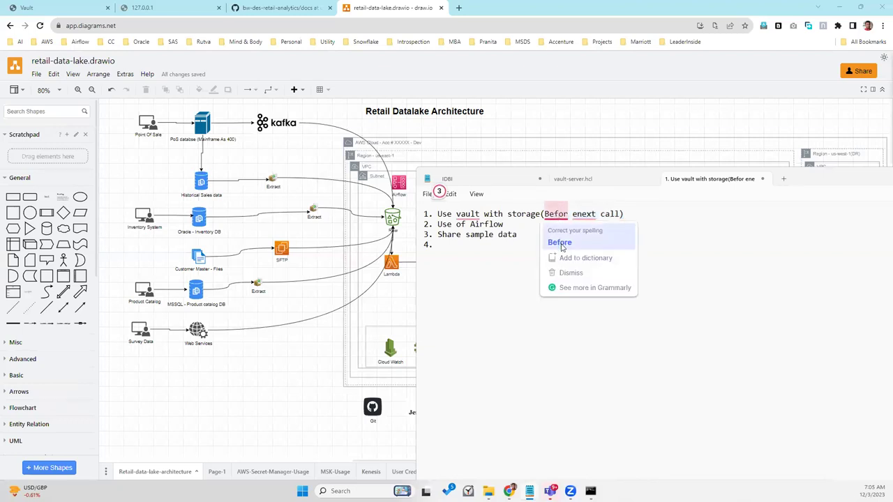
left_click(561, 243)
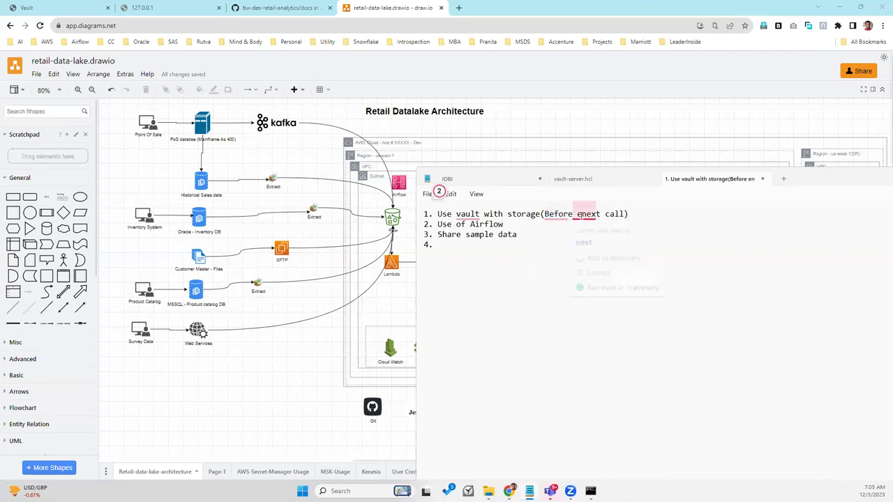
left_click(581, 215)
key("BackSpace")
left_click_drag(624, 214, 540, 217)
key("ctrl+c")
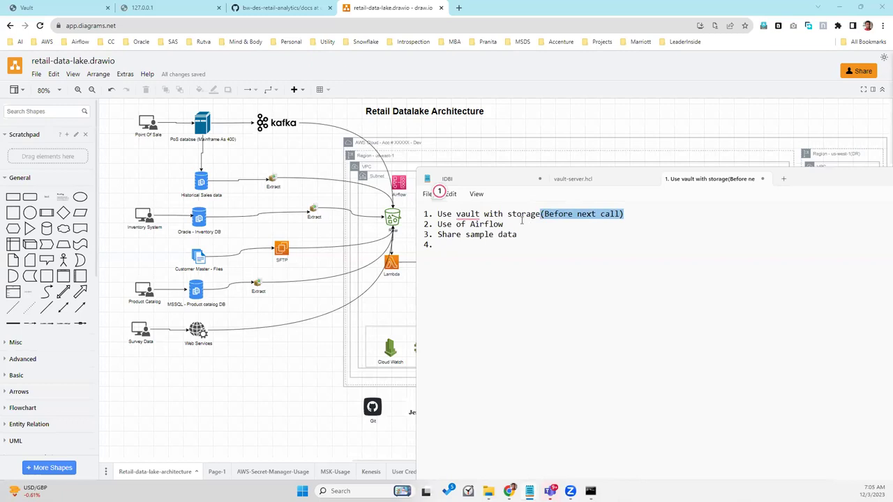
Step: Add '(Before next call)' and '- During next call' notes, plus item 4 'Show TDD(Test Driven Development)/Test coverage'
left_click(519, 220)
left_click(523, 233)
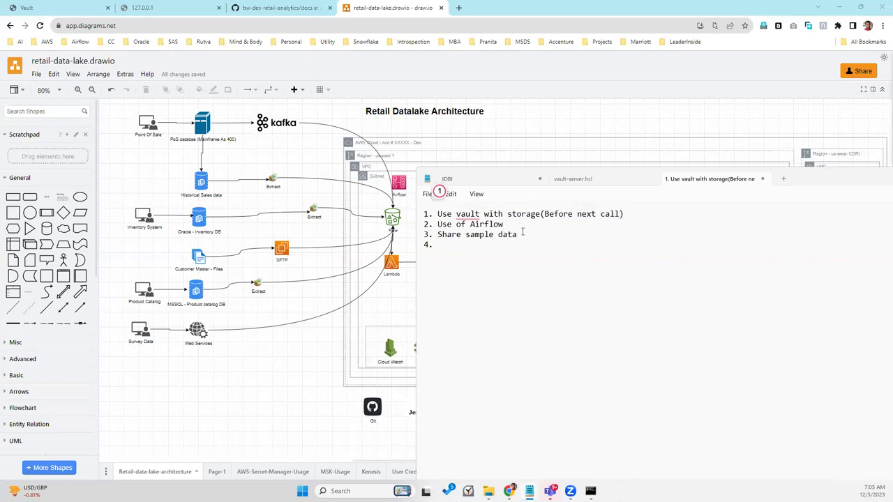
key("ctrl+v")
type("- During")
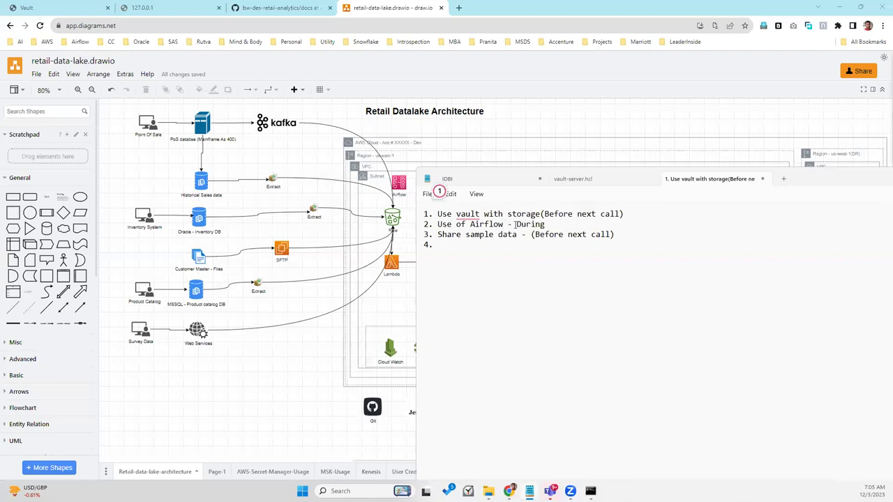
type(" next call")
type("Show")
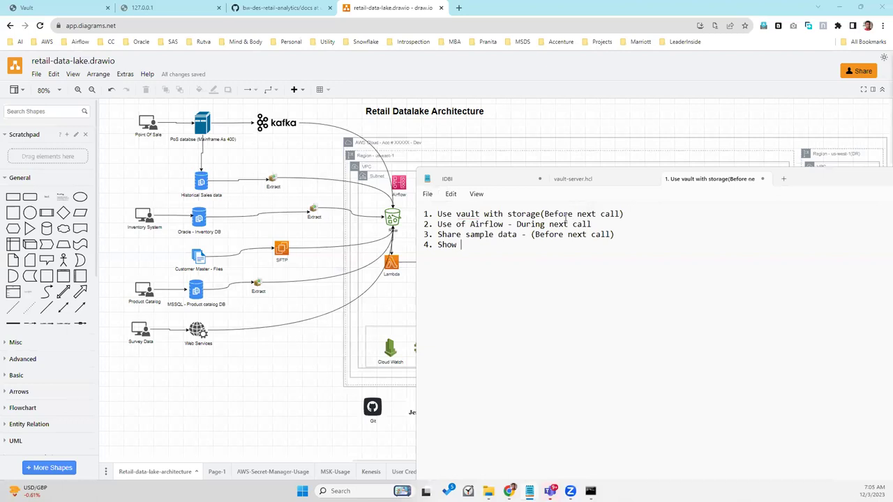
type(" TDD(Test Driven Develo")
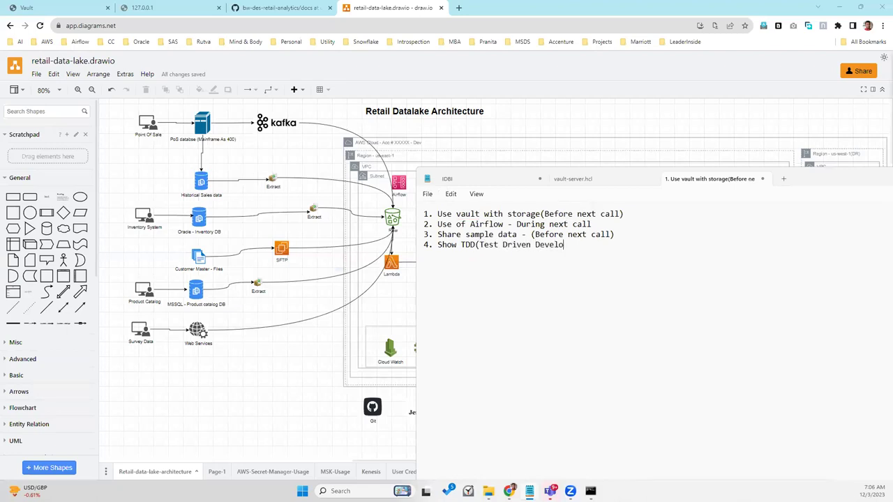
type("pment)")
type("/Test coverage")
Step: Review the Use of Airflow and Share sample data lines, then switch to the GitHub repository
left_click(609, 223)
left_click_drag(591, 224, 660, 245)
left_click_drag(604, 224, 443, 227)
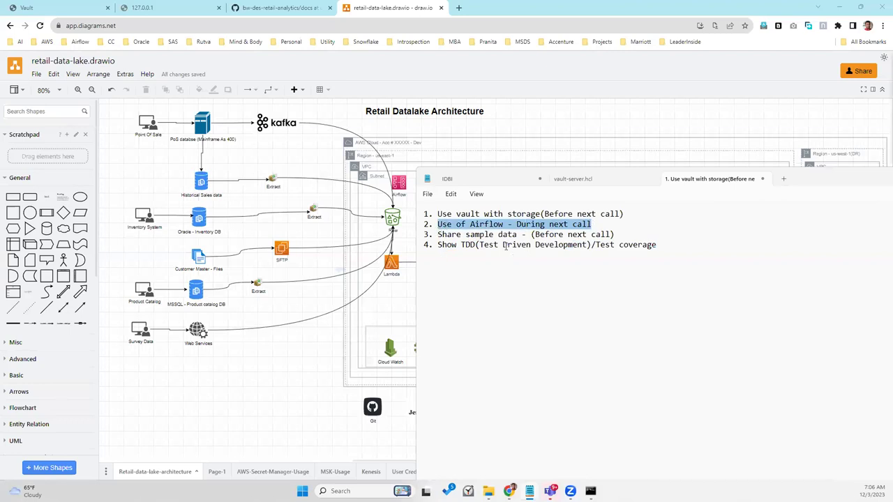
left_click_drag(438, 236, 617, 234)
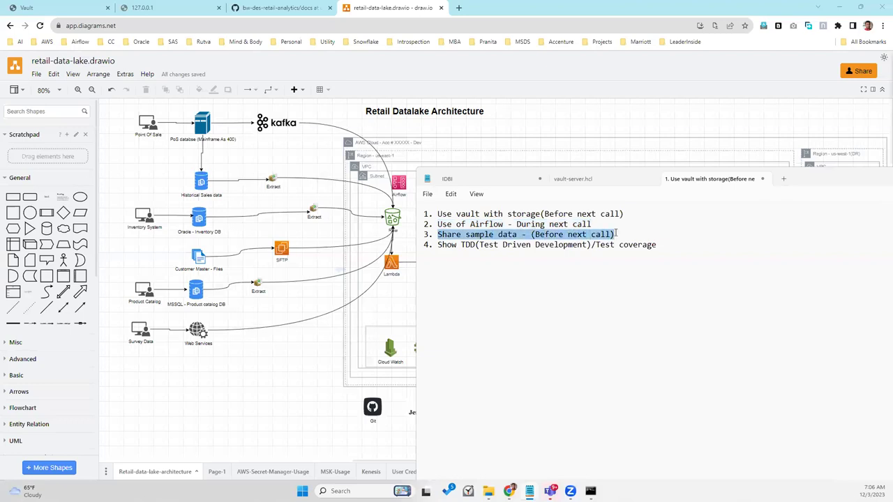
left_click(617, 234)
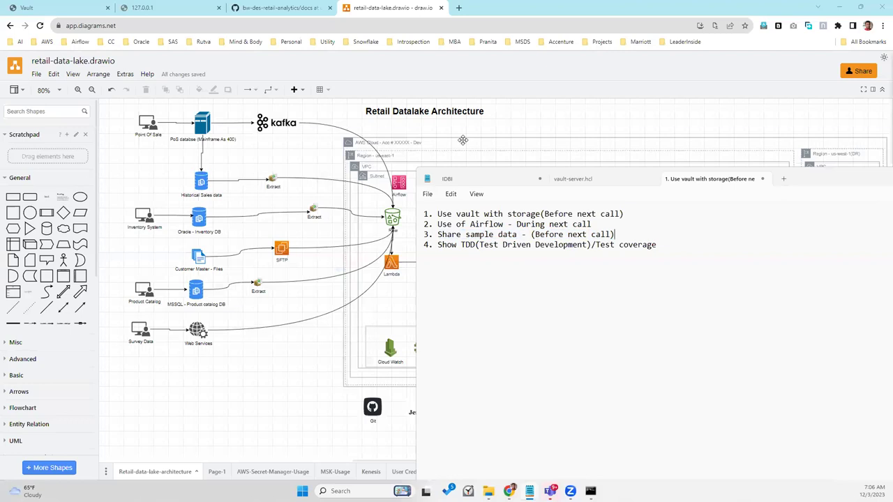
left_click(272, 7)
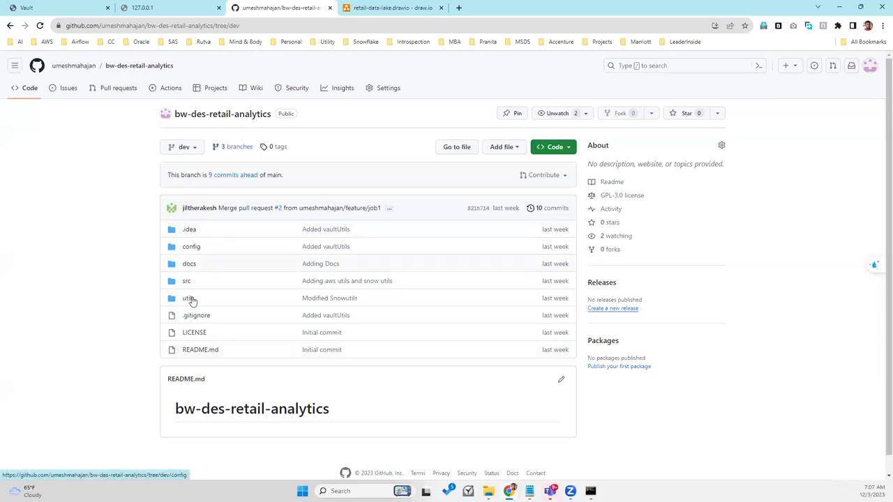
Step: Create the repository wiki's Home page with its default welcome text and save it
left_click(257, 89)
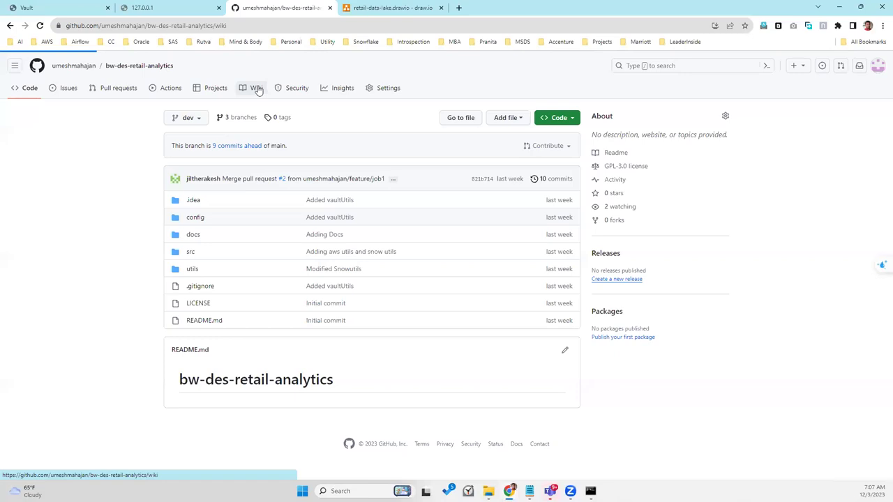
left_click(459, 208)
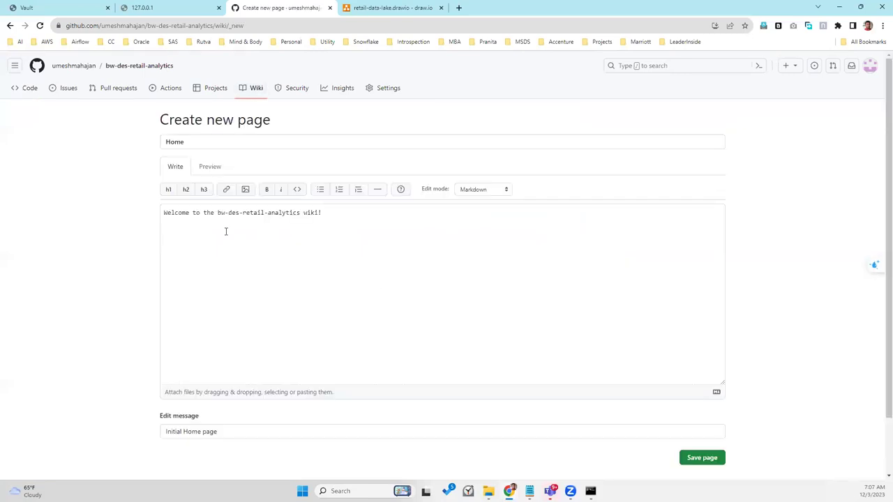
left_click(181, 145)
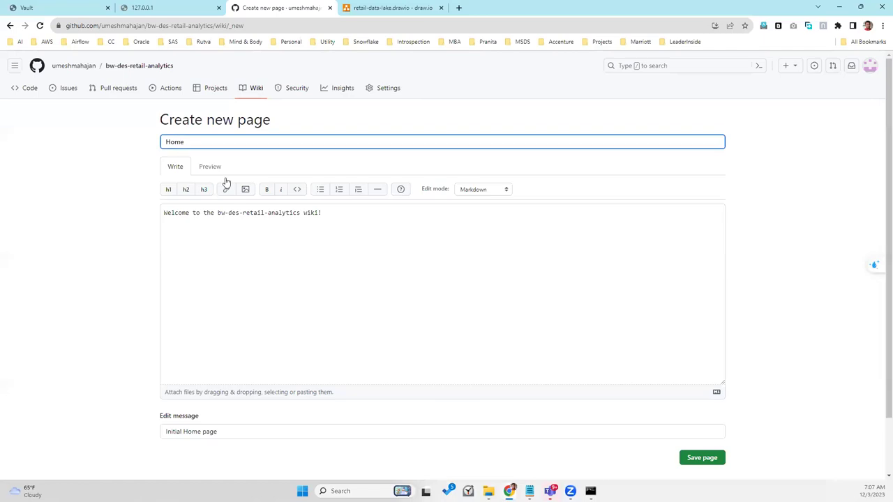
left_click(290, 272)
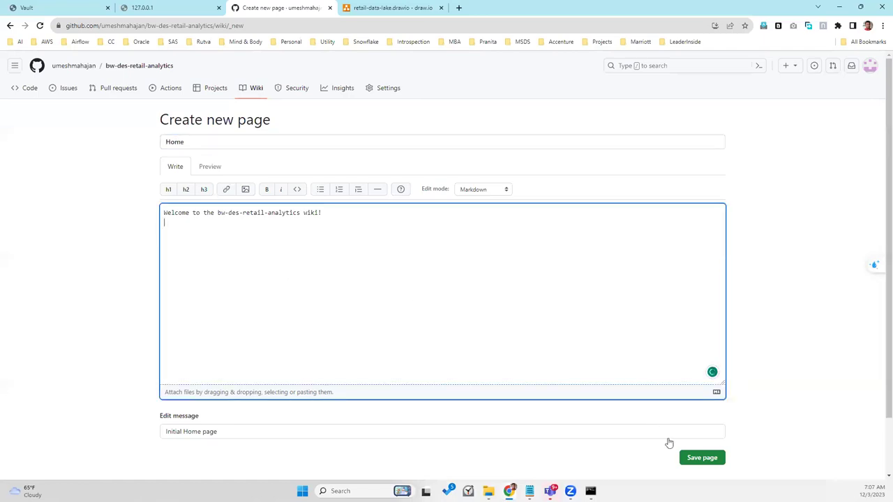
left_click(707, 459)
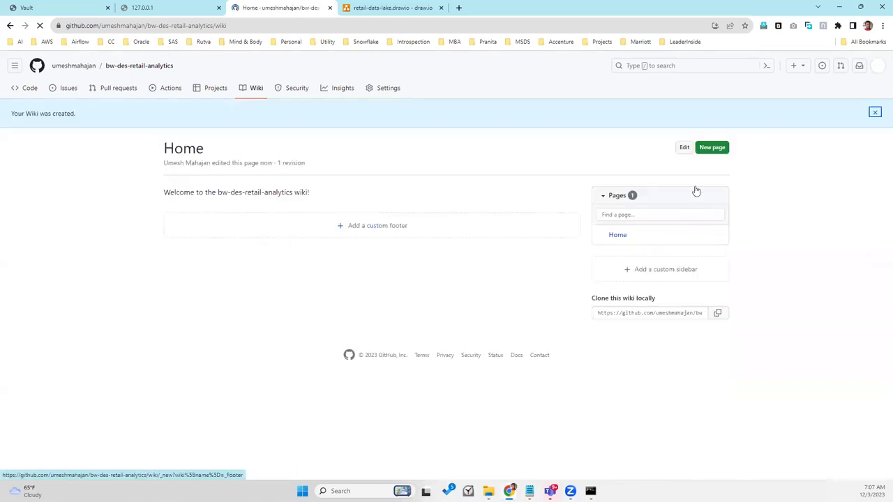
left_click(710, 150)
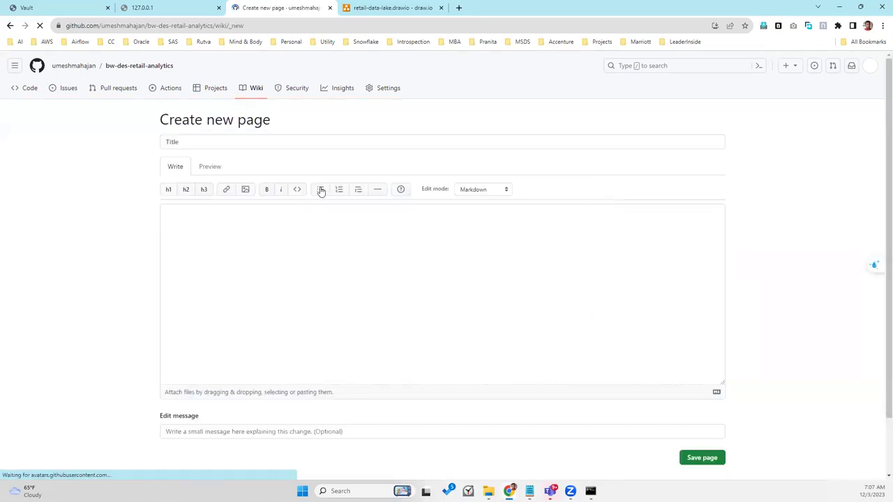
Step: Create and save a wiki page titled 'About Sample Data' with body text 'test'
left_click(188, 145)
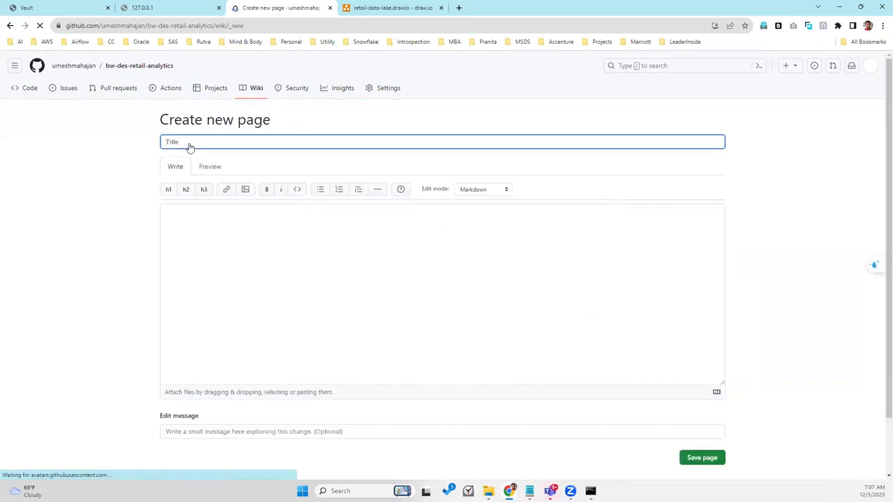
type("About Sample Data")
left_click(700, 460)
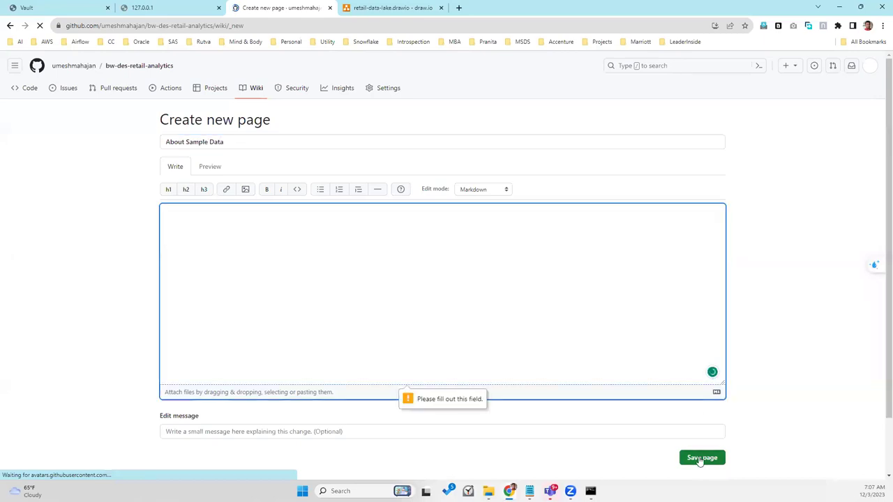
type("test")
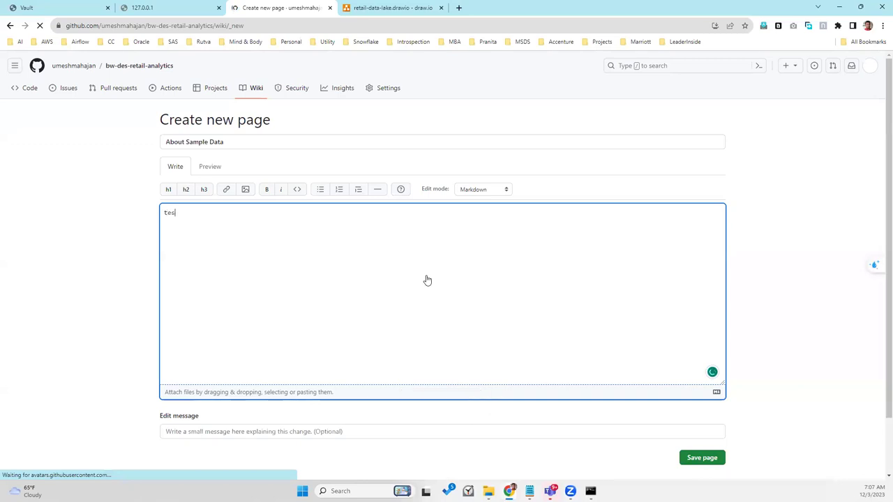
left_click(701, 461)
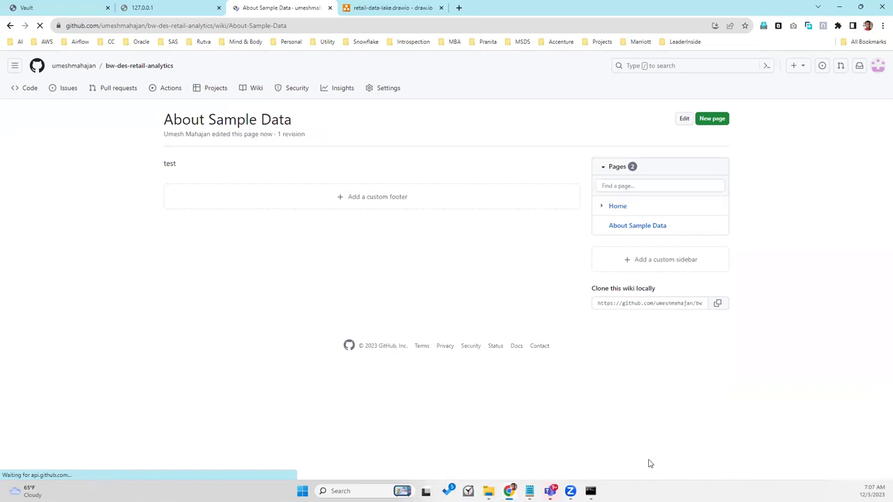
Step: Check that the Pages sidebar links both Home and About Sample Data, then bring the Notepad to-do list forward
left_click(620, 167)
left_click(621, 168)
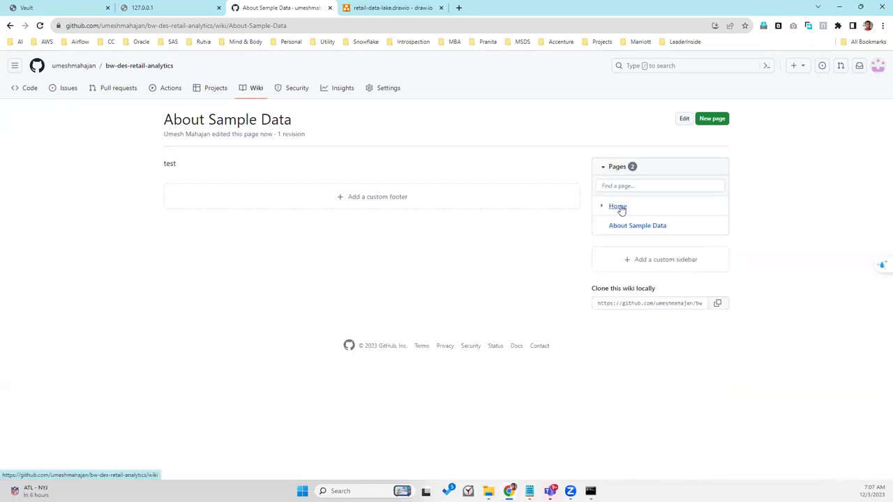
left_click(619, 208)
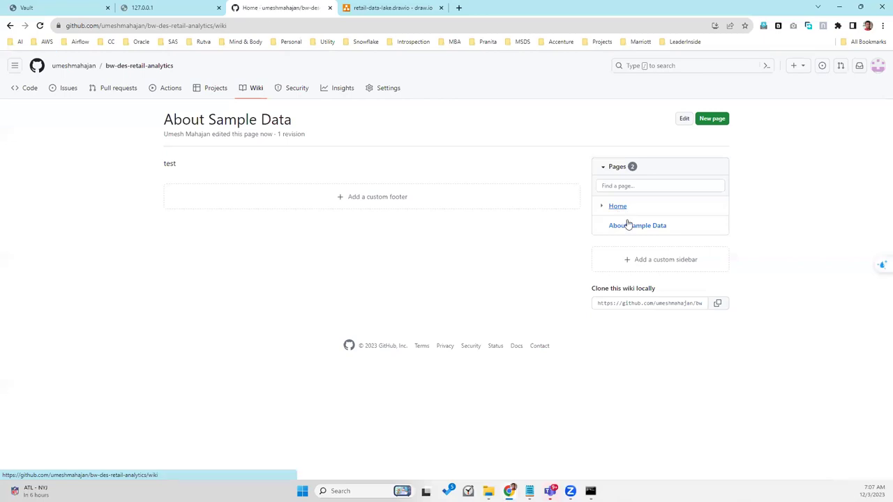
left_click(630, 227)
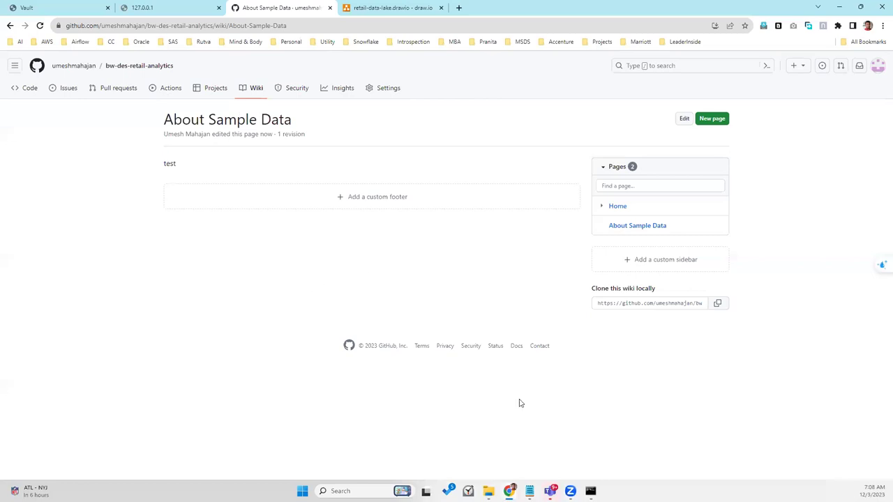
mouse_move(530, 491)
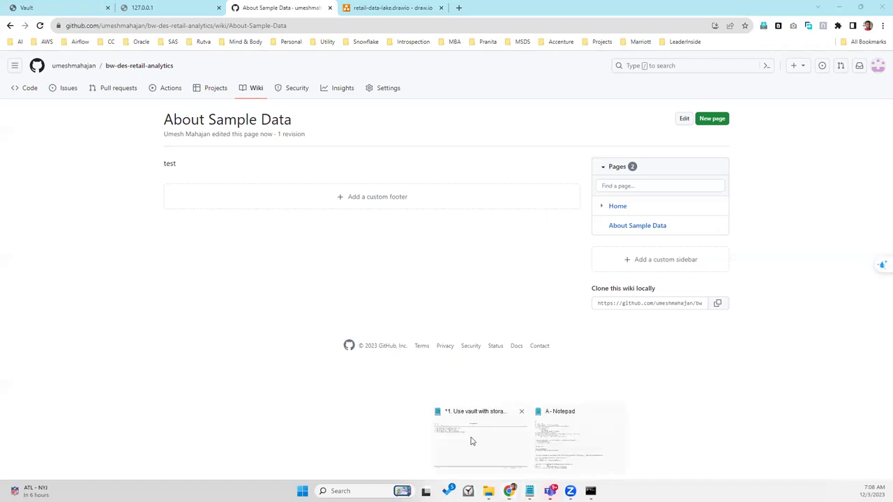
left_click(471, 438)
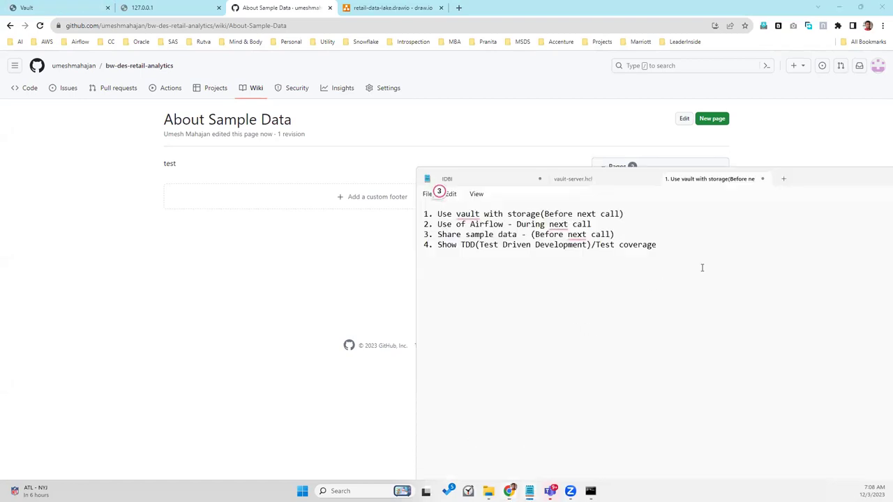
Step: Select all four to-do lines in Notepad
left_click_drag(702, 267, 400, 177)
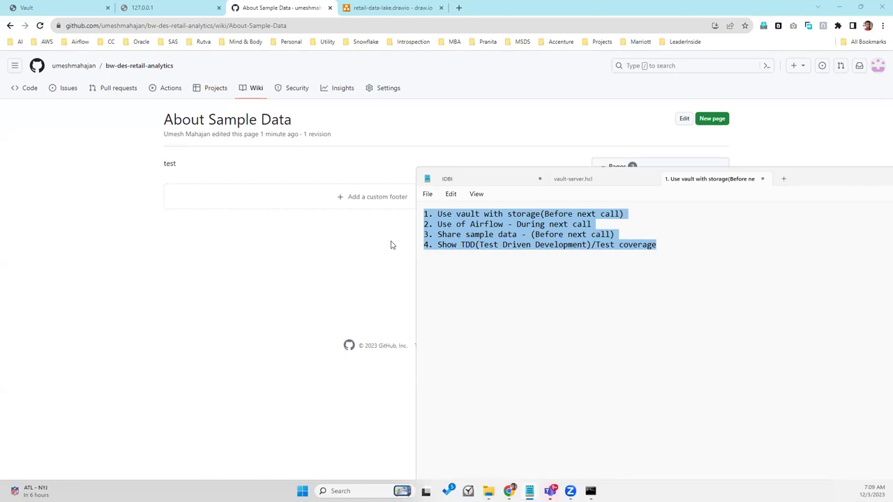
Step: Add '5. Snowflake features' to the to-do list, then return to the draw.io diagram in Chrome
left_click(657, 252)
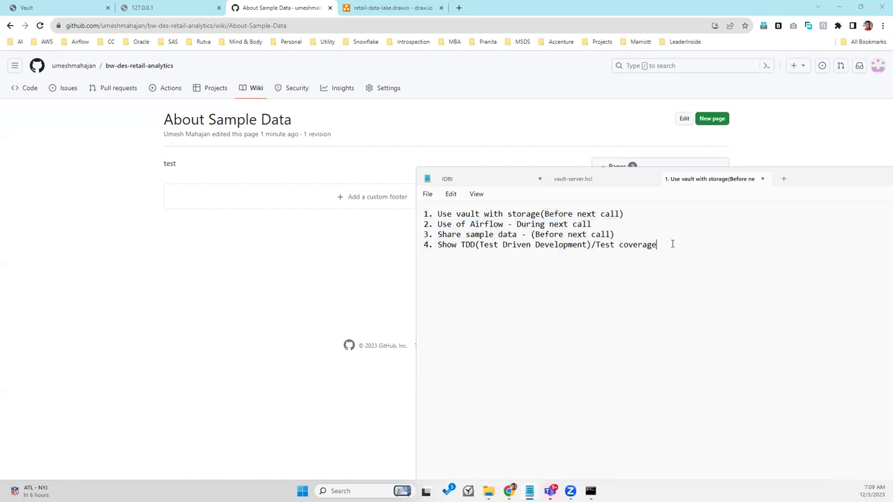
type("5. Snow")
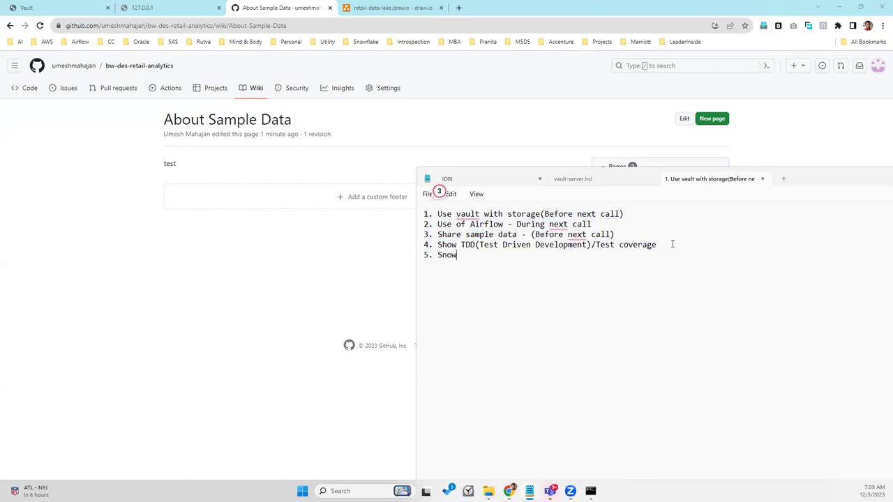
type("flake features")
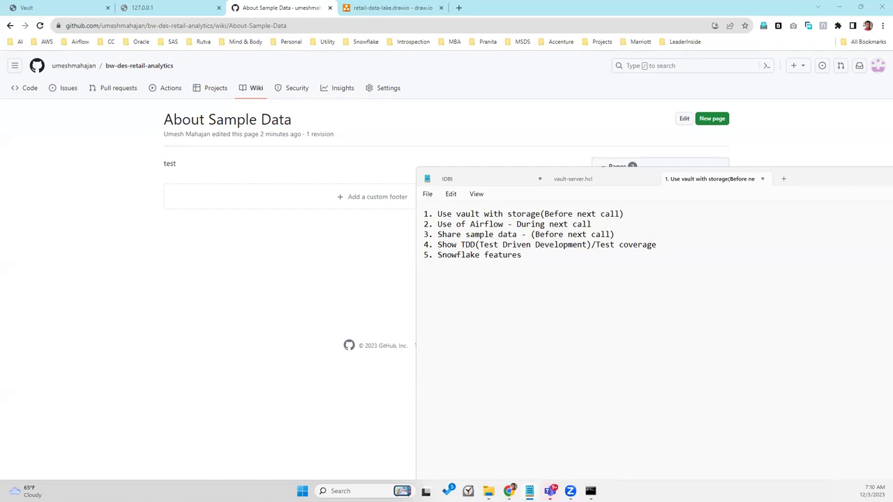
left_click(386, 22)
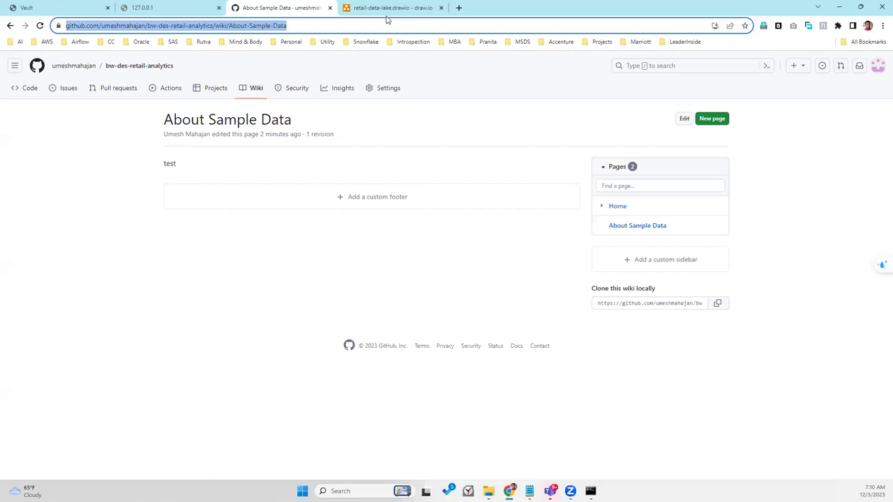
left_click(389, 8)
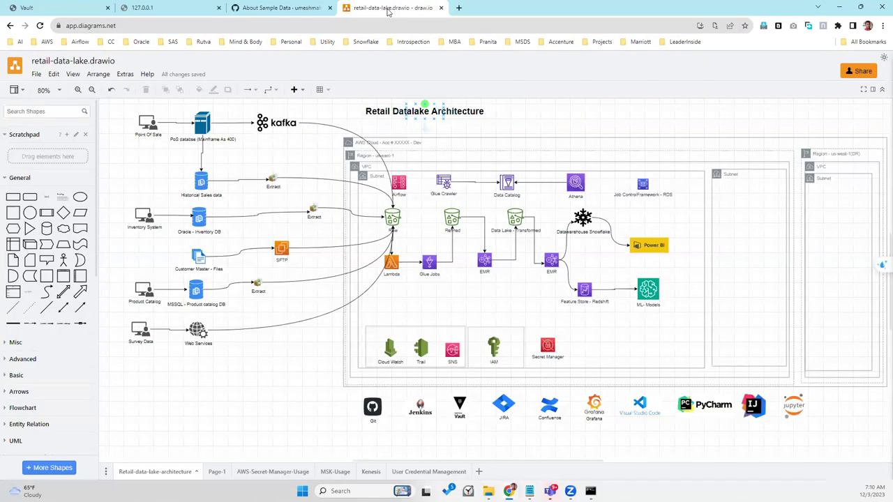